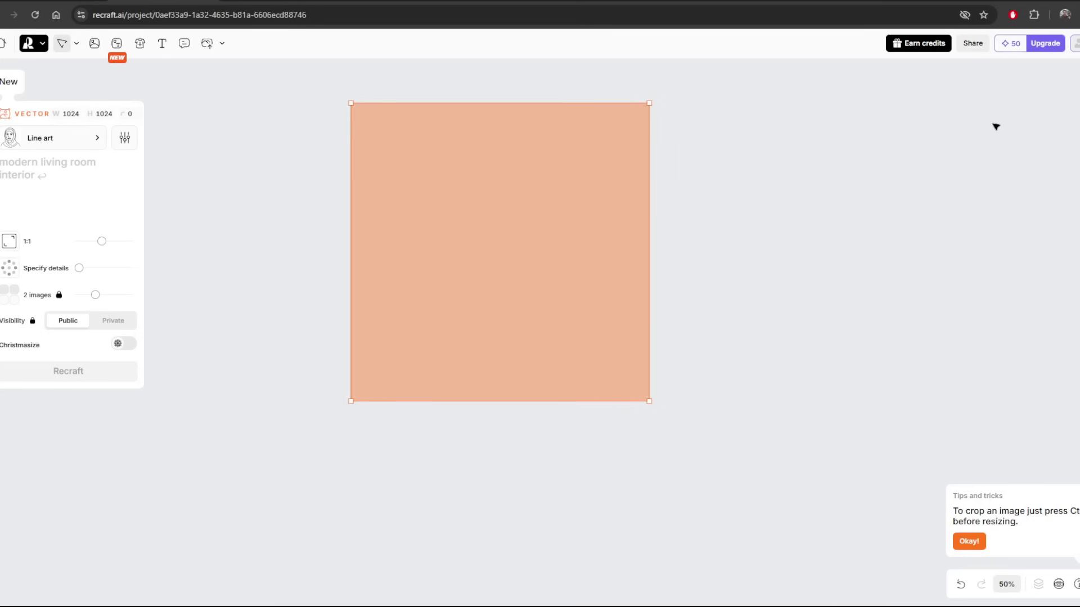
# - Switch to ChatGPT and review the kawaii fruit coloring book request, the 50 fruit ideas and the follow-up request for image prompts
pyautogui.hotkey('ctrl', 'Tab')
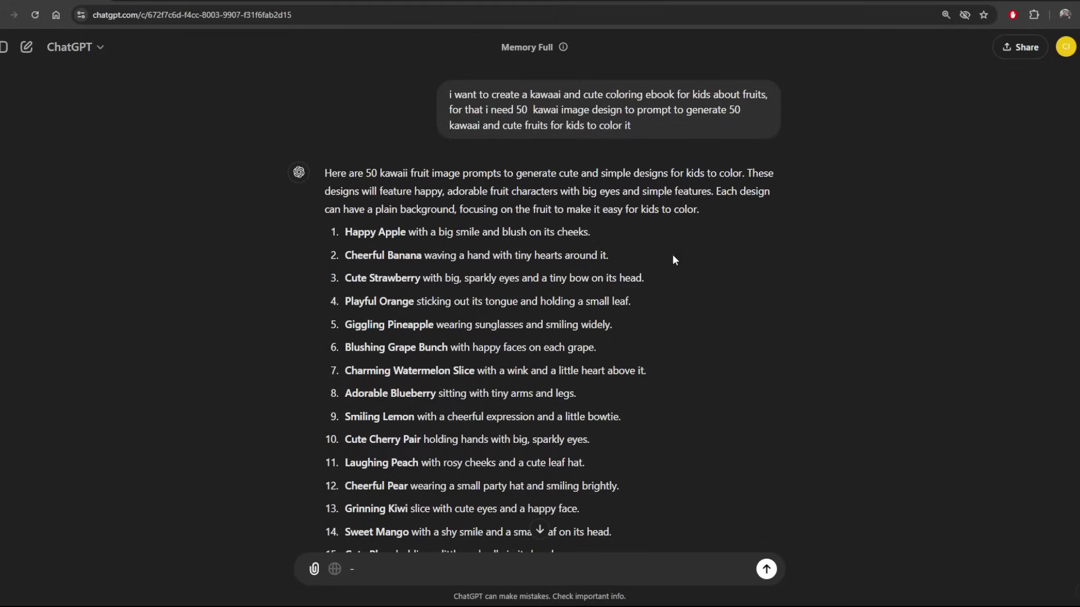
pyautogui.moveTo(650, 130); pyautogui.dragTo(568, 97)
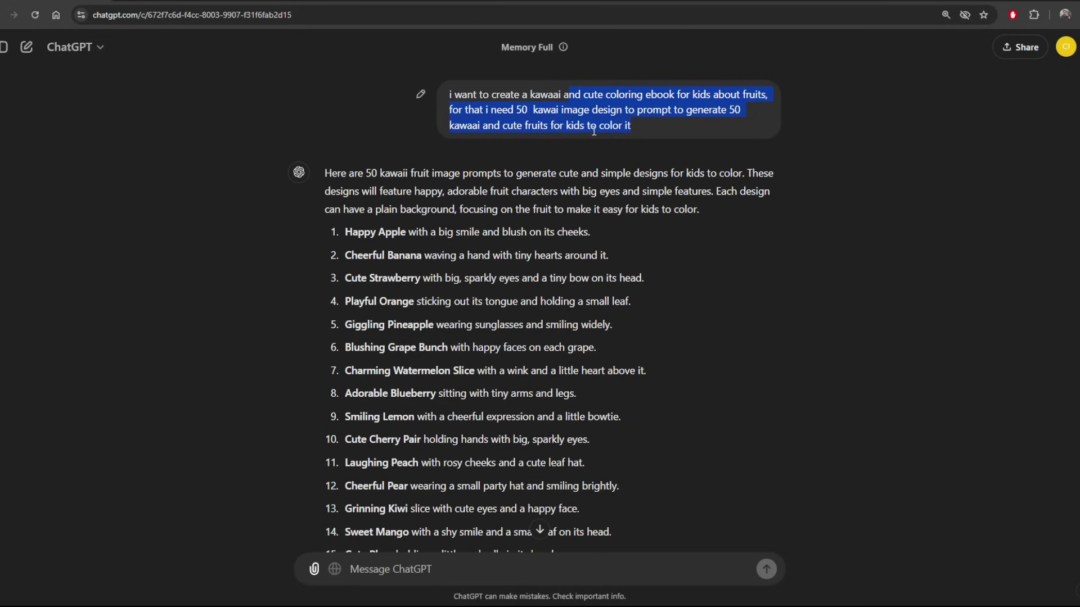
pyautogui.moveTo(532, 129); pyautogui.dragTo(667, 134)
pyautogui.scroll(-1, 540, 169)
pyautogui.moveTo(345, 172); pyautogui.dragTo(493, 173)
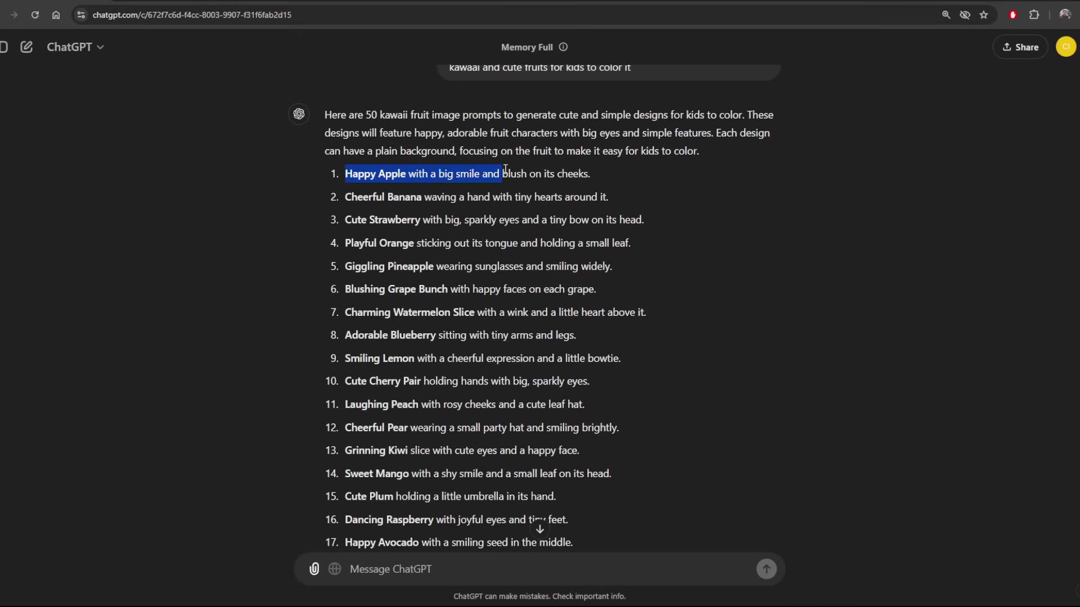
pyautogui.scroll(-4, 494, 173)
pyautogui.moveTo(561, 217); pyautogui.dragTo(375, 241)
pyautogui.scroll(-4, 465, 231)
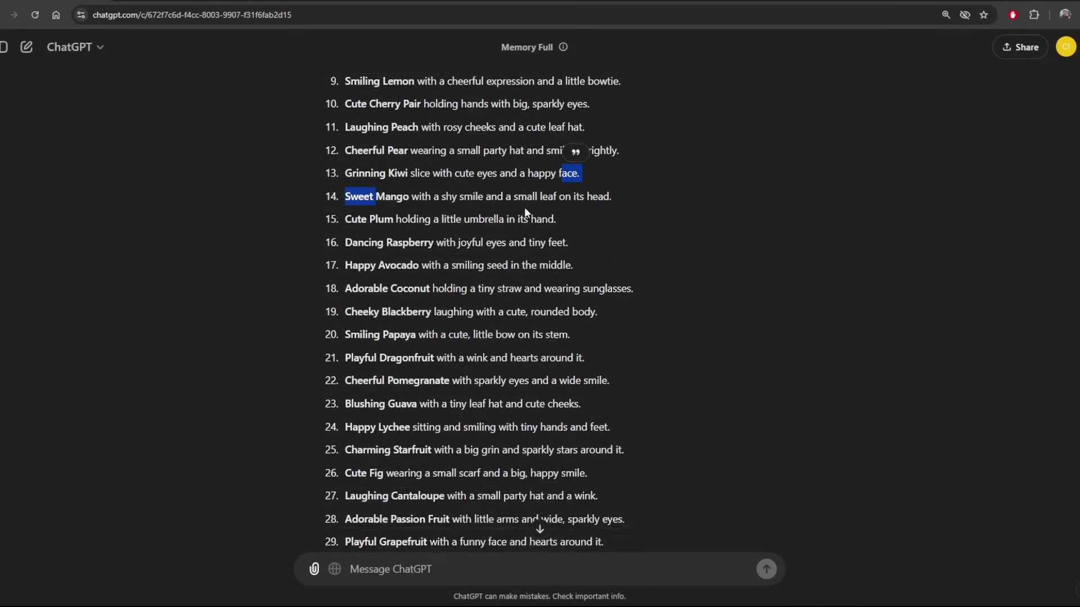
pyautogui.moveTo(418, 215); pyautogui.dragTo(510, 215)
pyautogui.scroll(-10, 1074, 173)
pyautogui.scroll(8, 1075, 172)
pyautogui.moveTo(357, 206); pyautogui.dragTo(565, 206)
pyautogui.scroll(-2, 561, 248)
pyautogui.moveTo(490, 213); pyautogui.dragTo(710, 232)
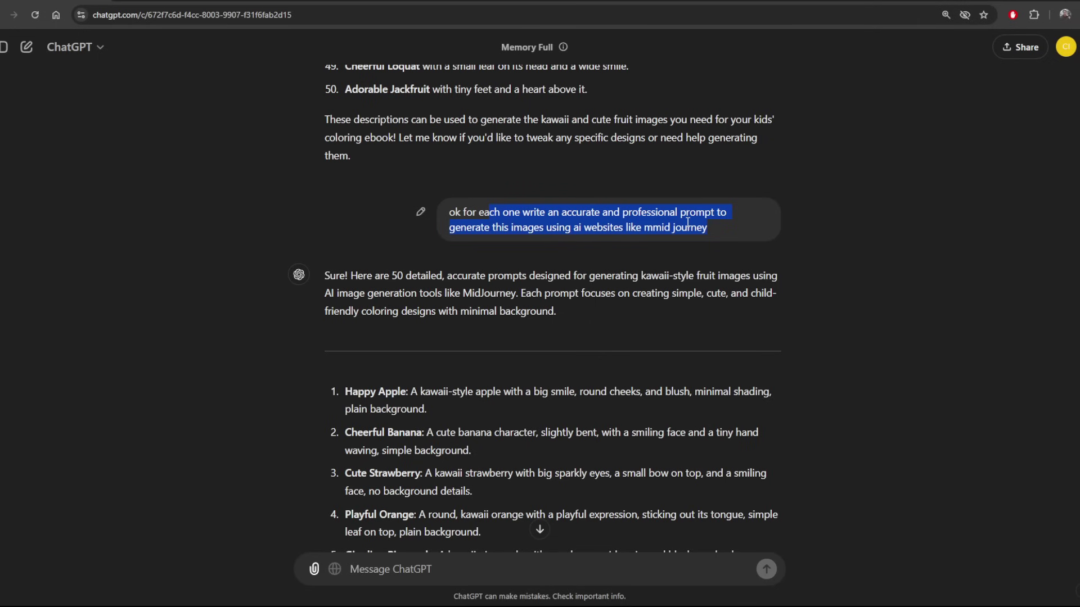
pyautogui.scroll(-1, 674, 243)
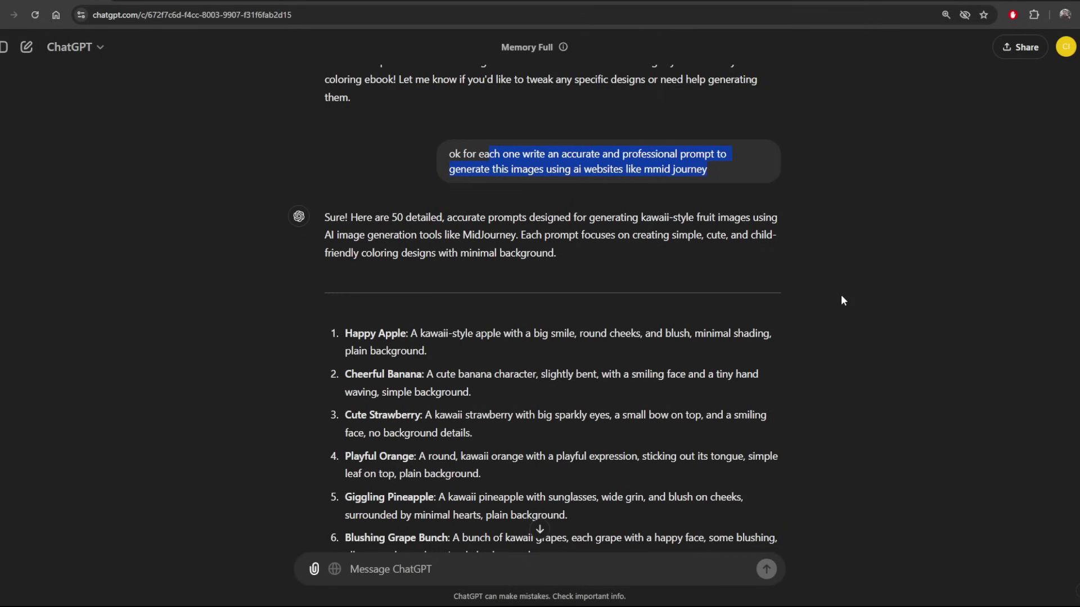
# - Copy the Happy Apple description from ChatGPT and enter it as the image prompt in Recraft
pyautogui.scroll(-2, 776, 365)
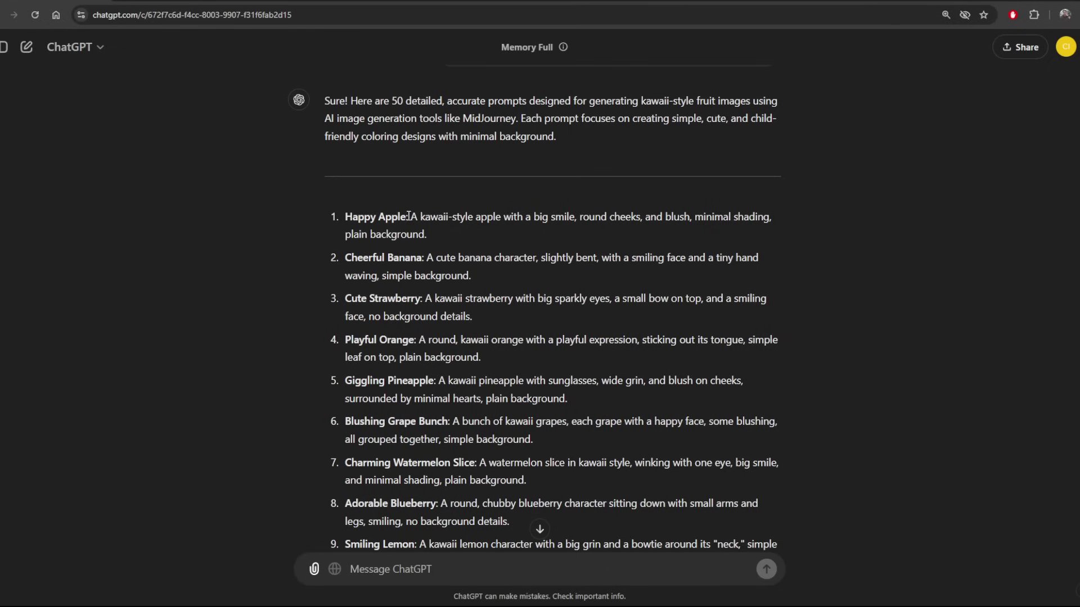
pyautogui.moveTo(411, 217); pyautogui.dragTo(438, 231)
pyautogui.hotkey('ctrl', 'c')
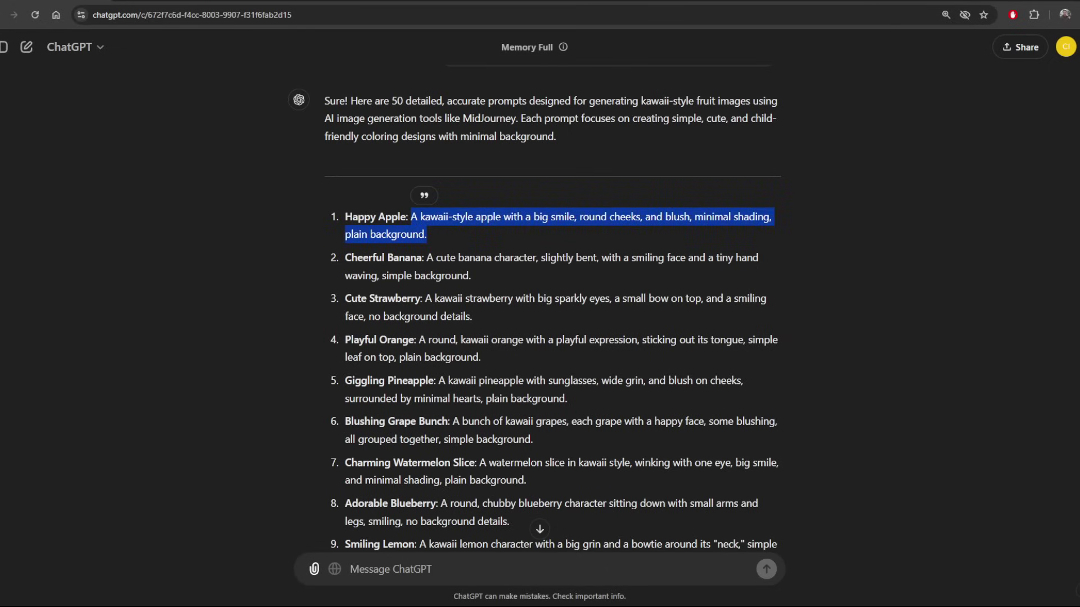
pyautogui.click(151, 7)
pyautogui.click(76, 186)
pyautogui.hotkey('ctrl', 'v')
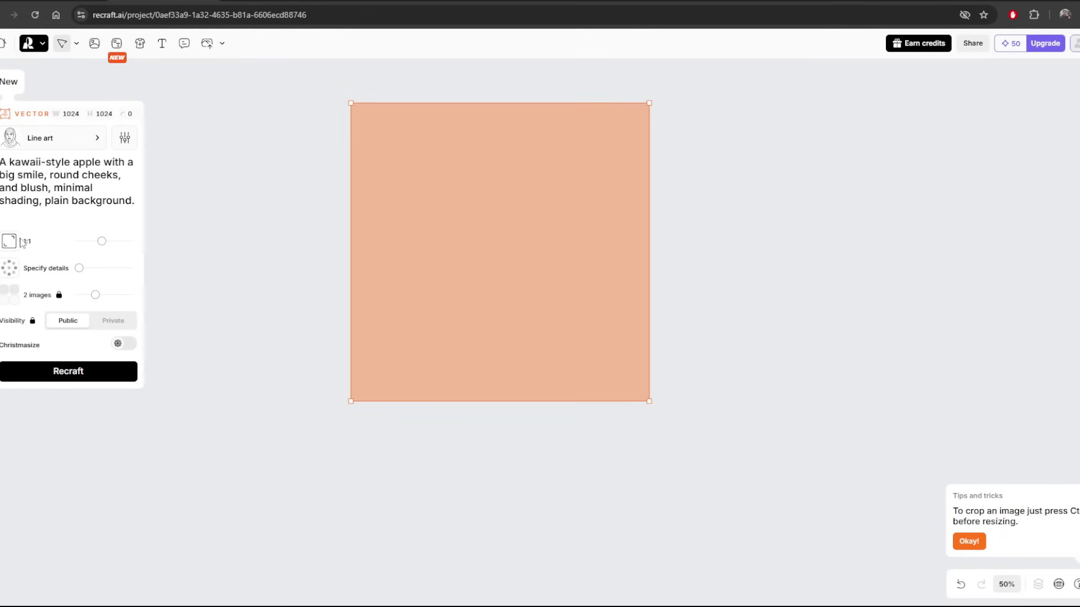
# - Set the level of detail to High and generate the apple images
pyautogui.moveTo(79, 270); pyautogui.dragTo(133, 280)
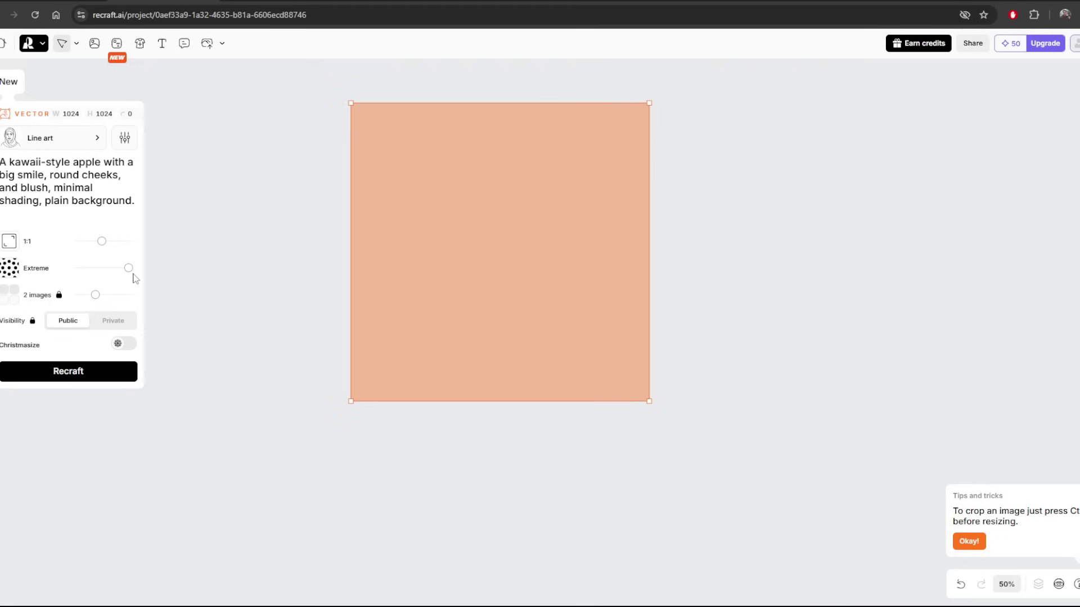
pyautogui.press('Left')
pyautogui.click(108, 384)
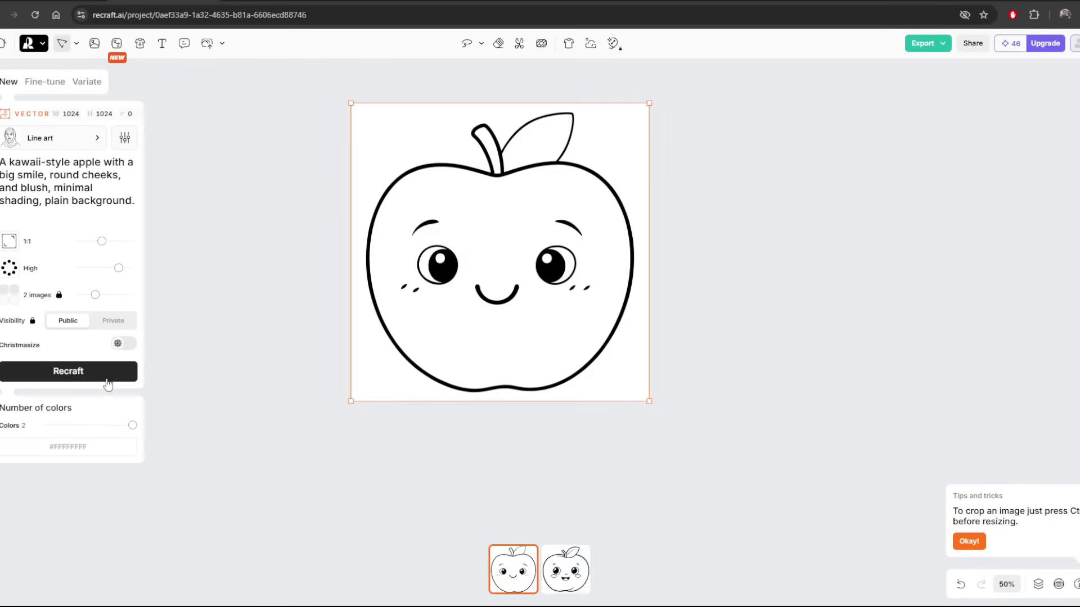
# - Choose the second apple variation and move it toward the left of the canvas, leaving free space beside it
pyautogui.click(566, 570)
pyautogui.moveTo(544, 251); pyautogui.dragTo(399, 247)
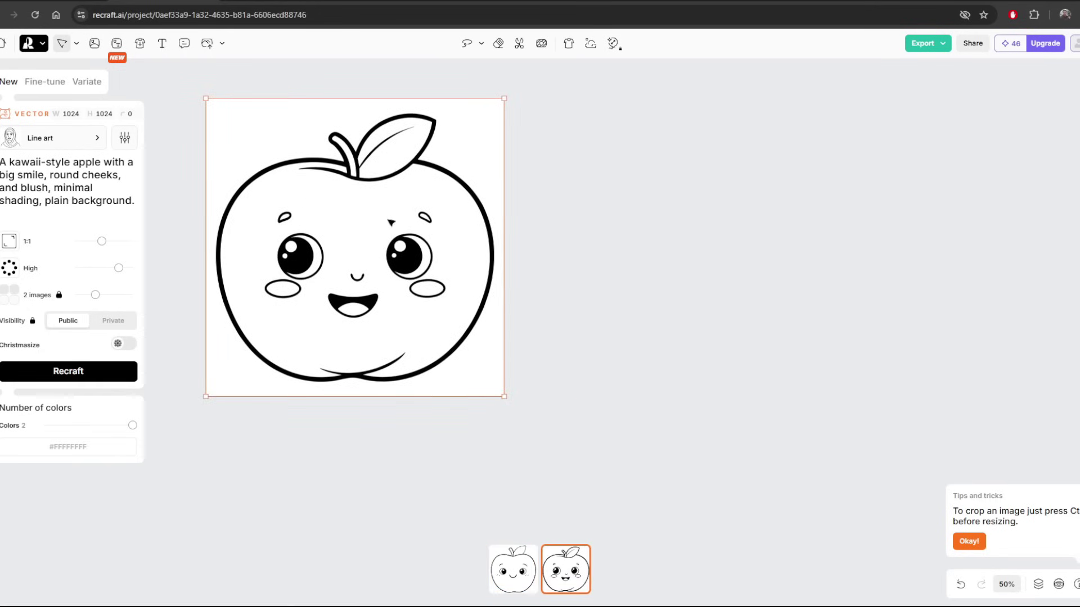
pyautogui.moveTo(9, 163)
pyautogui.mouseDown()
pyautogui.moveTo(94, 163)
pyautogui.moveTo(29, 160)
pyautogui.mouseUp()
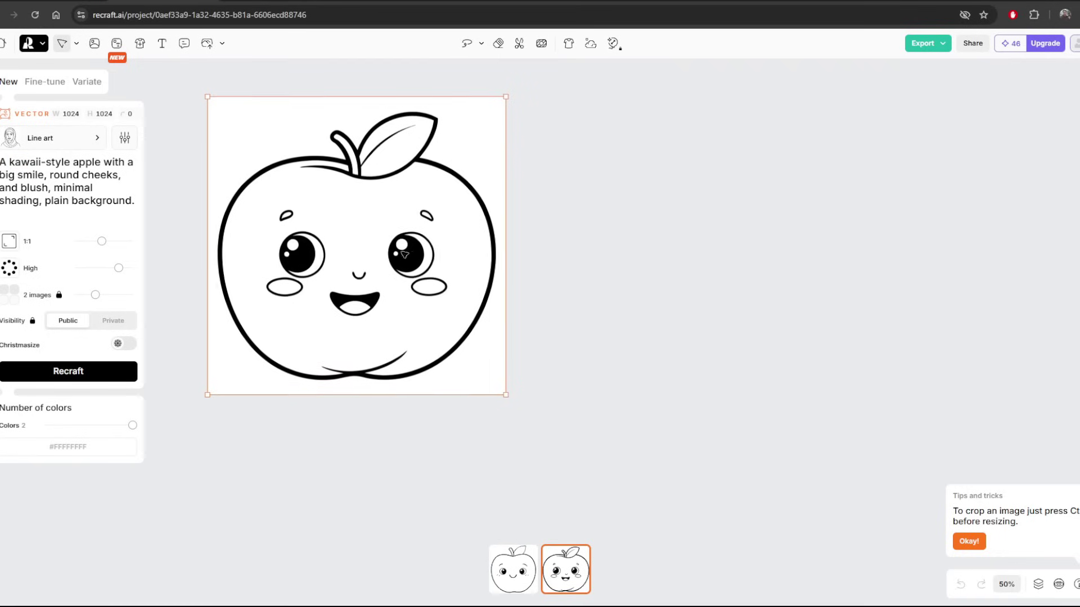
pyautogui.moveTo(409, 266); pyautogui.dragTo(533, 282)
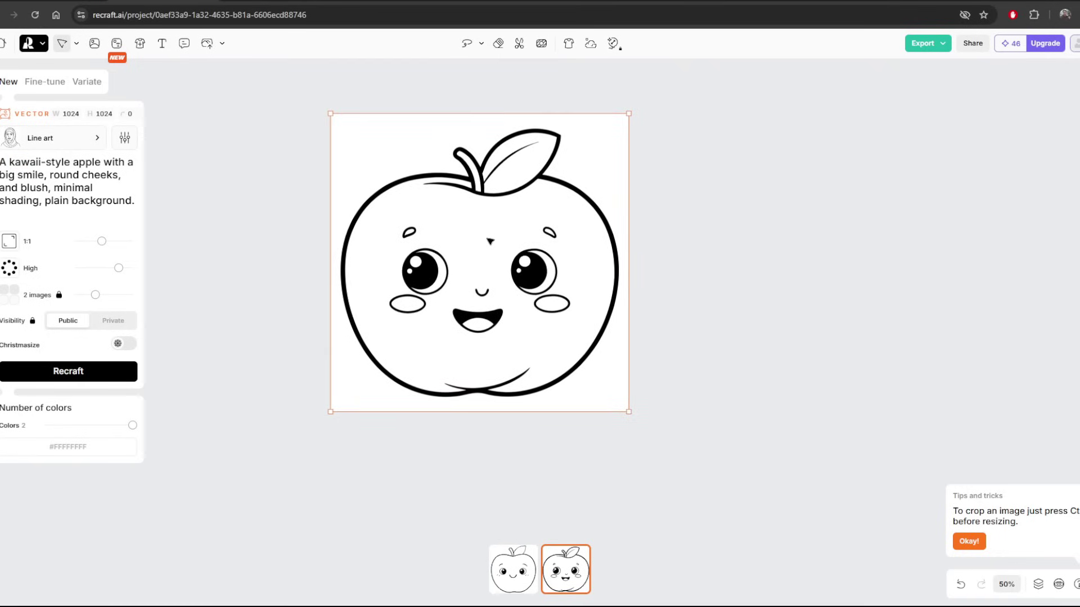
pyautogui.click(664, 200)
pyautogui.hscroll(3, 663, 200)
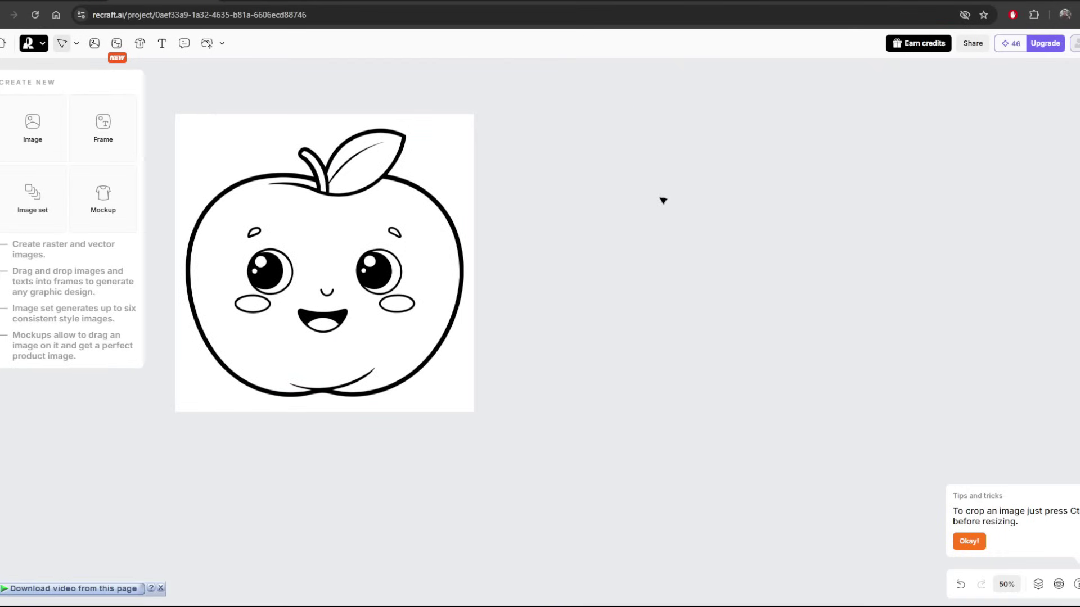
pyautogui.moveTo(414, 243)
pyautogui.mouseDown()
pyautogui.moveTo(413, 221)
pyautogui.moveTo(404, 240)
pyautogui.mouseUp()
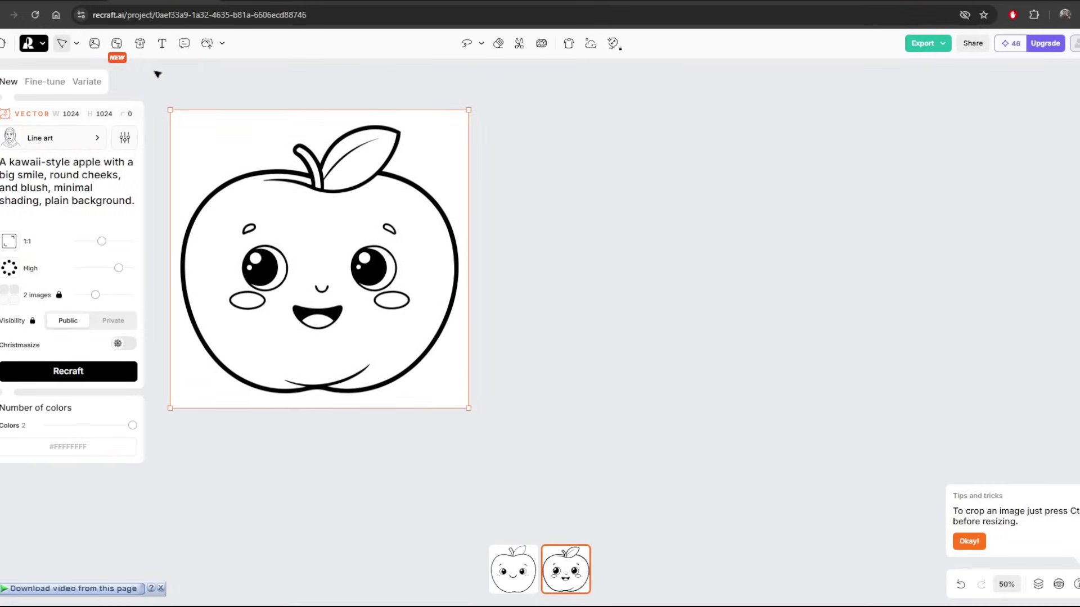
# - Add a new 1024 × 1024 image frame to the right of the apple, aligned with it
pyautogui.click(94, 44)
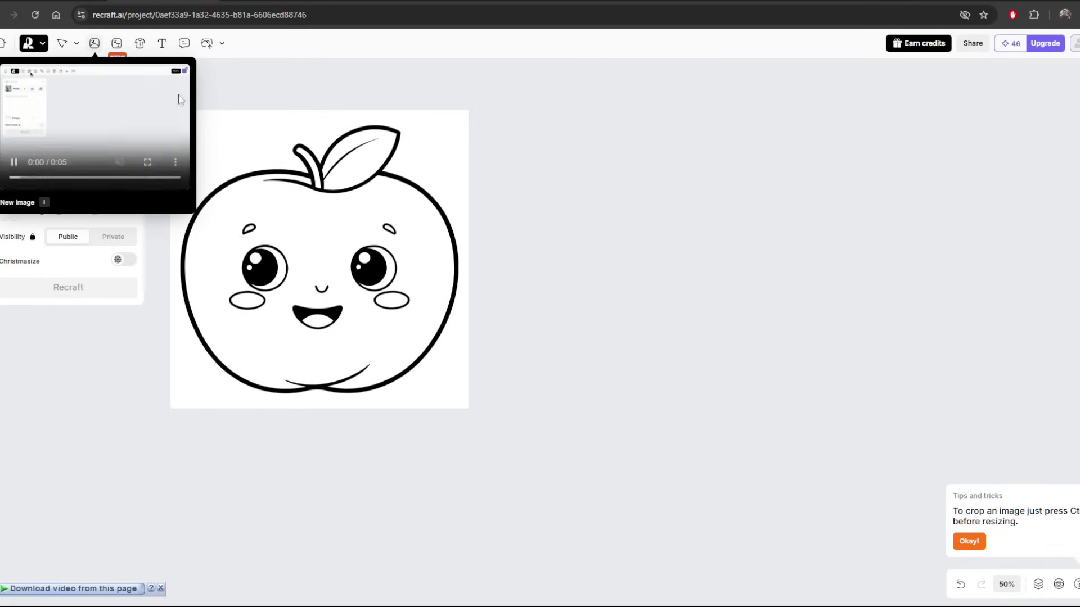
pyautogui.click(588, 165)
pyautogui.moveTo(848, 299); pyautogui.dragTo(709, 249)
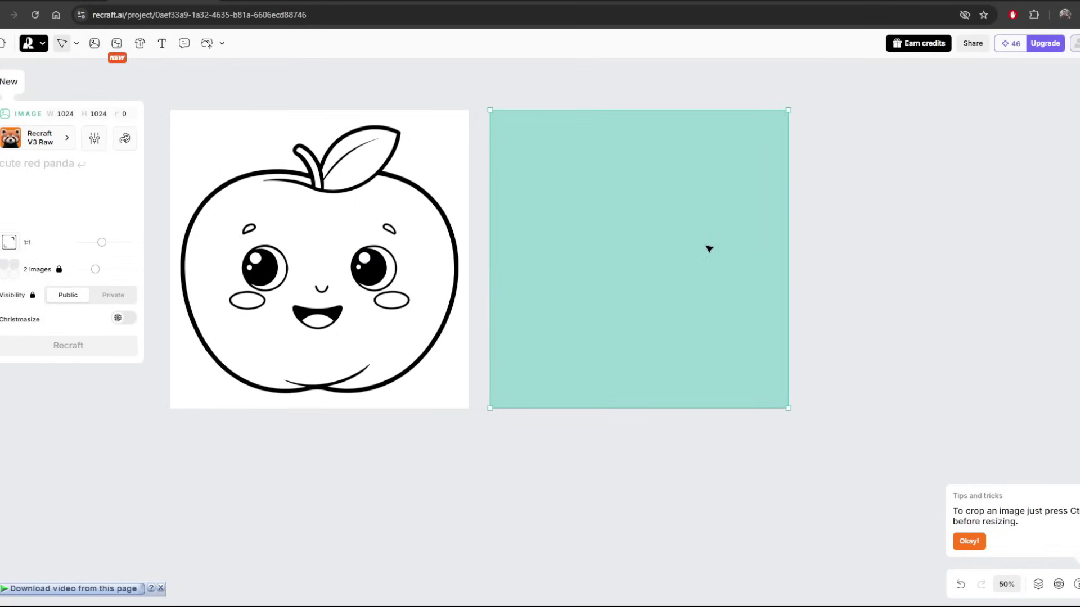
# - Copy the Cheerful Banana description from ChatGPT and enter it as the new frame's prompt in Recraft
pyautogui.hotkey('ctrl', 'Tab')
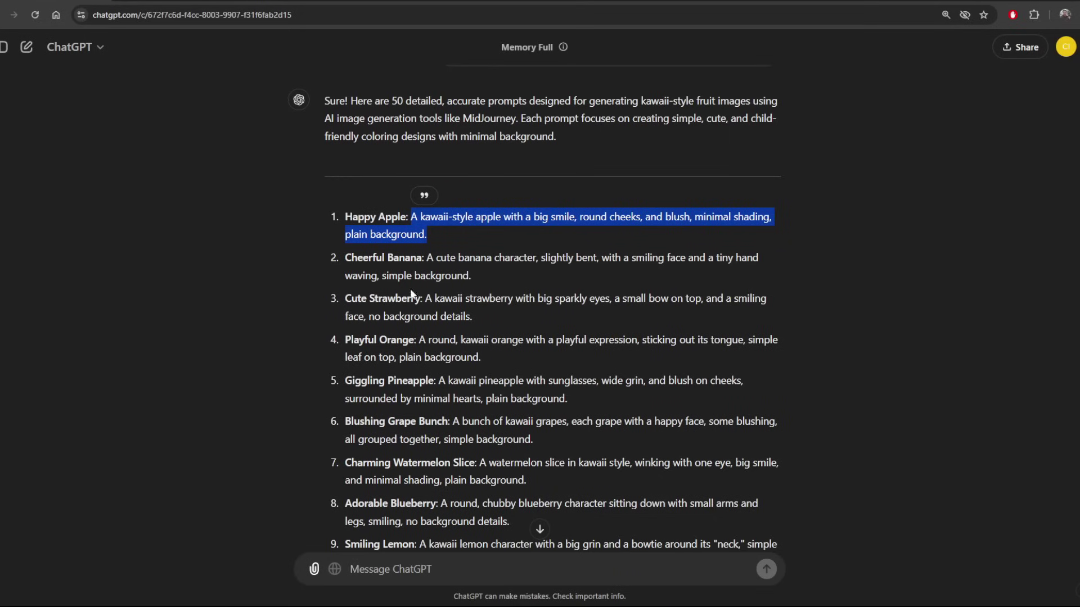
pyautogui.moveTo(427, 257); pyautogui.dragTo(471, 273)
pyautogui.hotkey('ctrl', 'c')
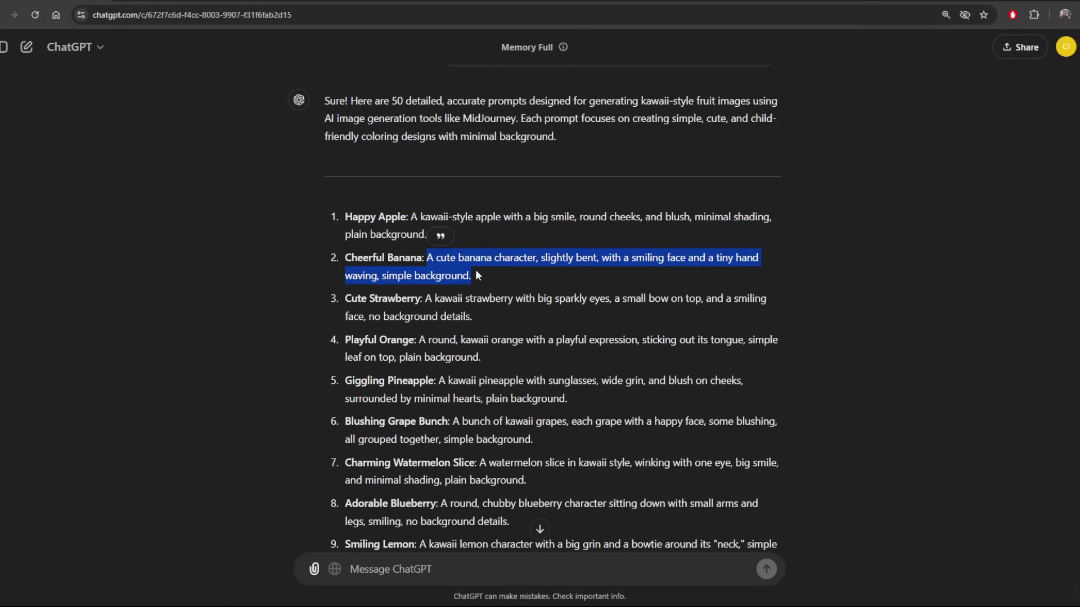
pyautogui.hotkey('ctrl', 'Tab')
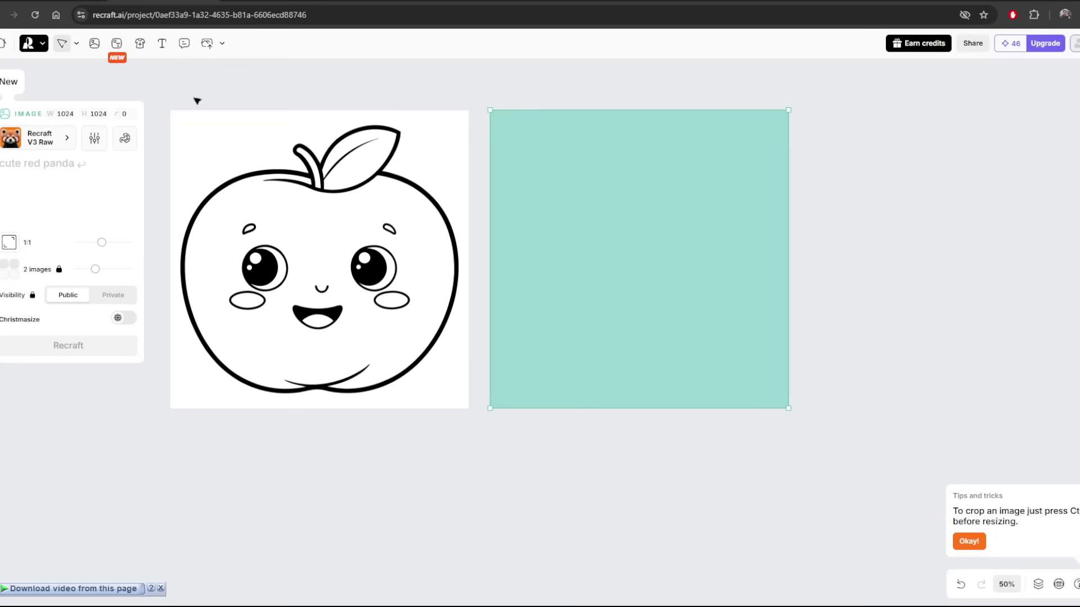
pyautogui.click(46, 173)
pyautogui.hotkey('ctrl', 'v')
# - Generate the banana images in the Recraft 20B Line art style with the level of detail set to High
pyautogui.click(51, 138)
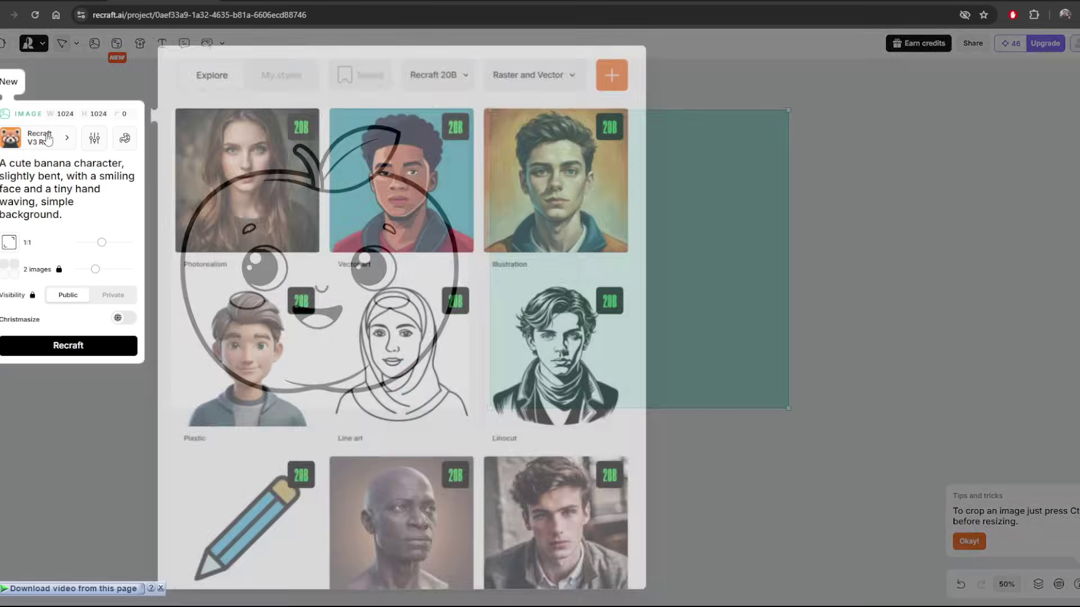
pyautogui.click(458, 78)
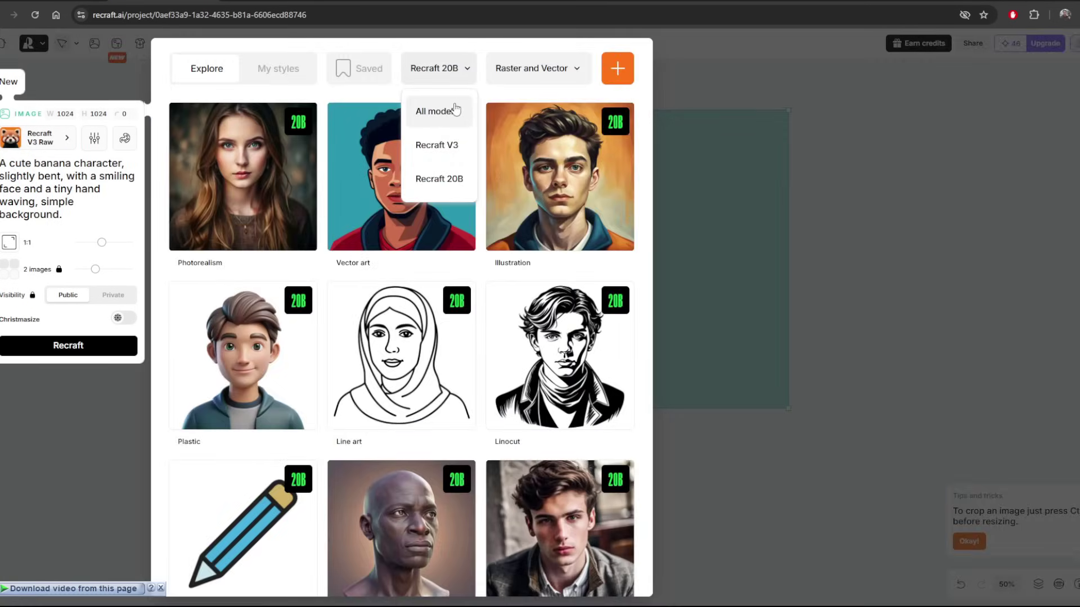
pyautogui.click(443, 179)
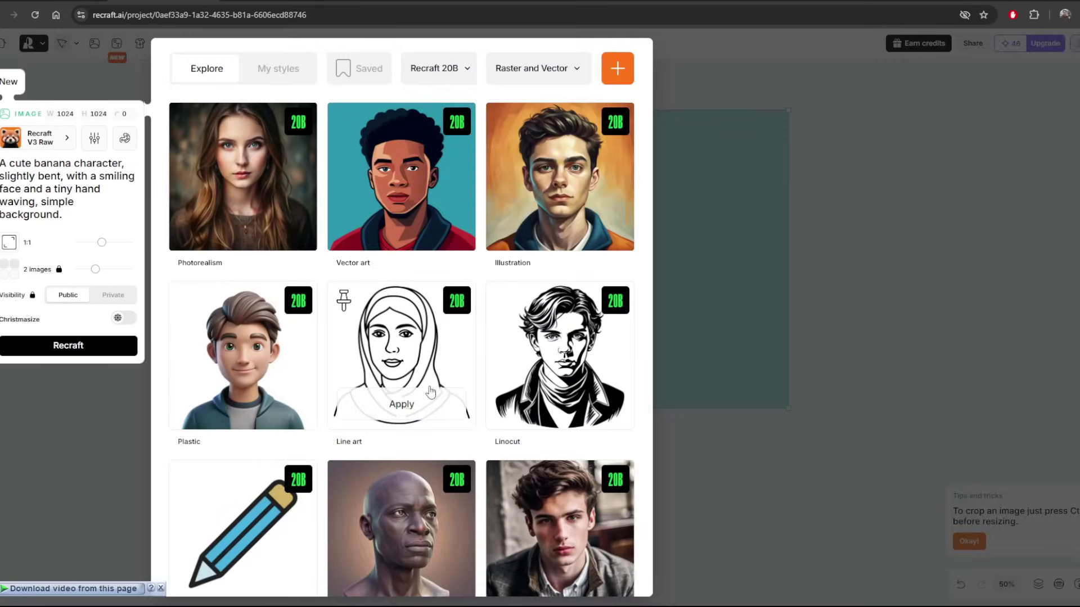
pyautogui.click(403, 406)
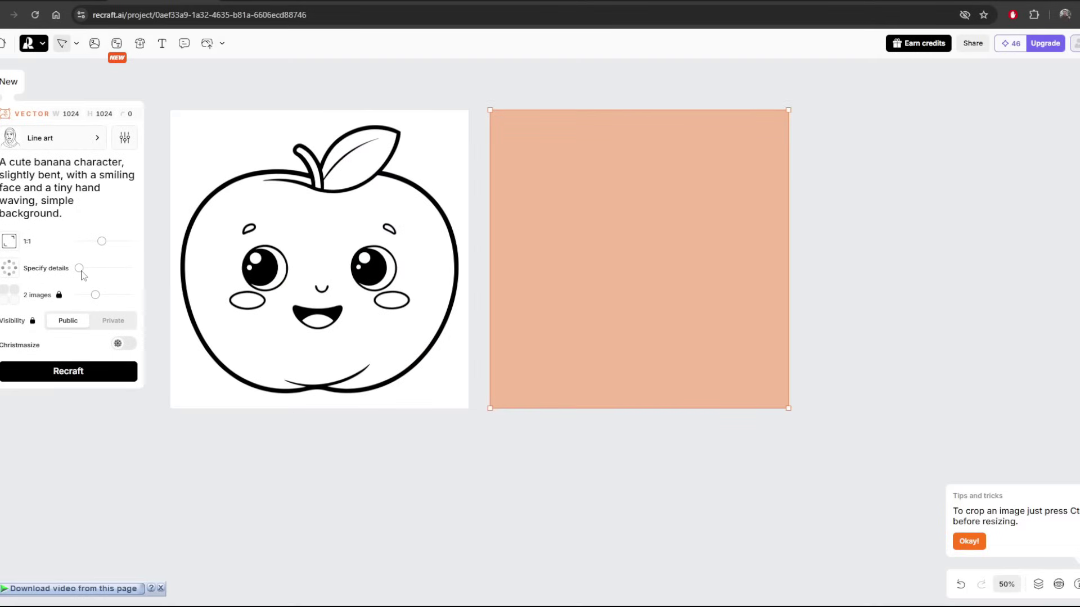
pyautogui.click(118, 267)
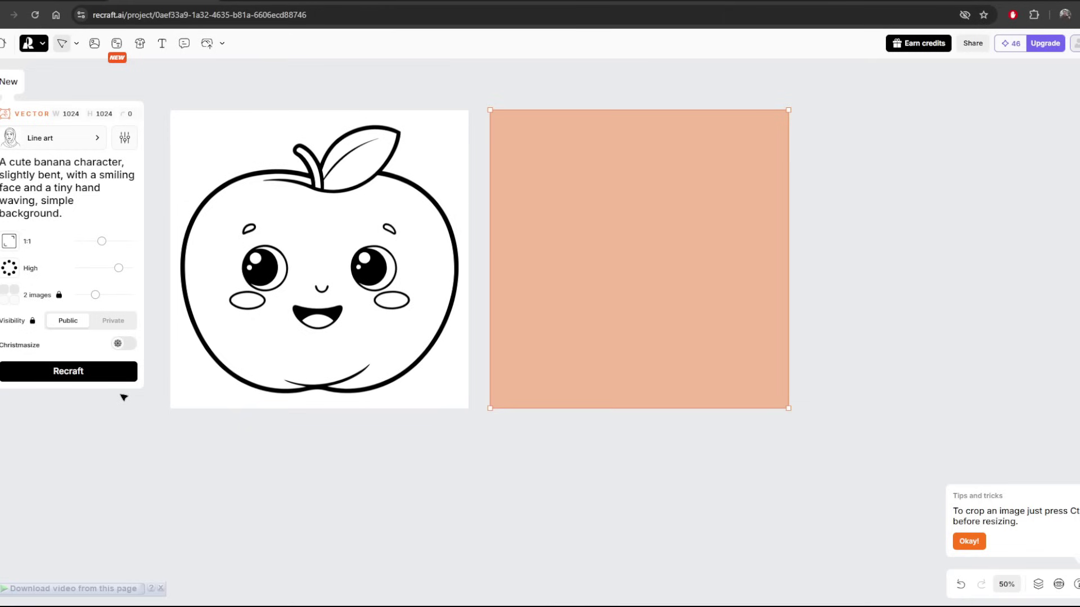
pyautogui.click(93, 380)
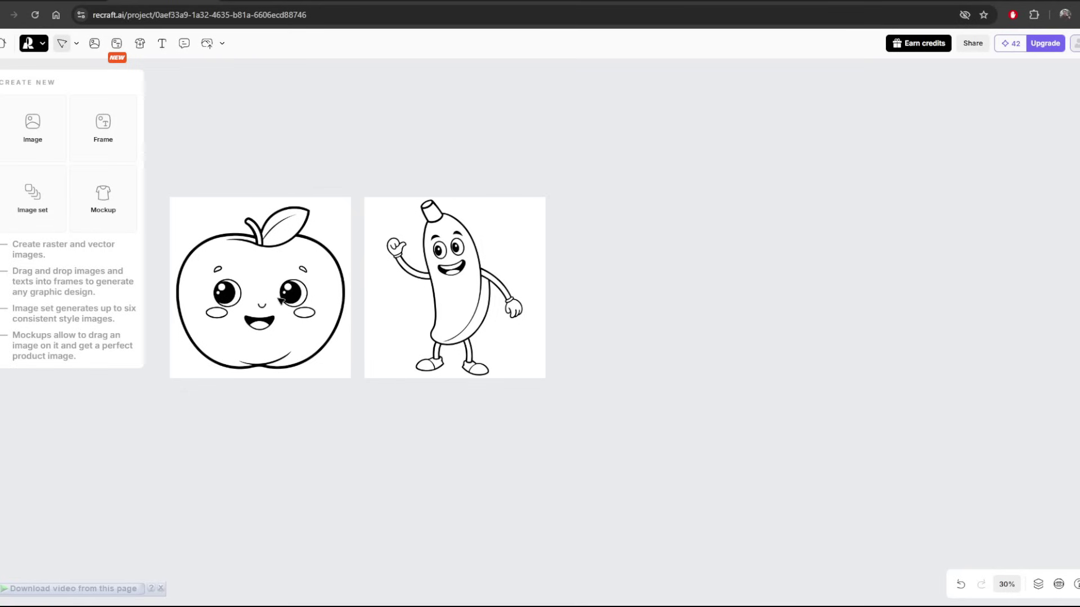
# - Duplicate the banana image and place the copy to the right of the original in the same row
pyautogui.moveTo(557, 436); pyautogui.dragTo(293, 315)
pyautogui.scroll(-3, 284, 180)
pyautogui.click(335, 306)
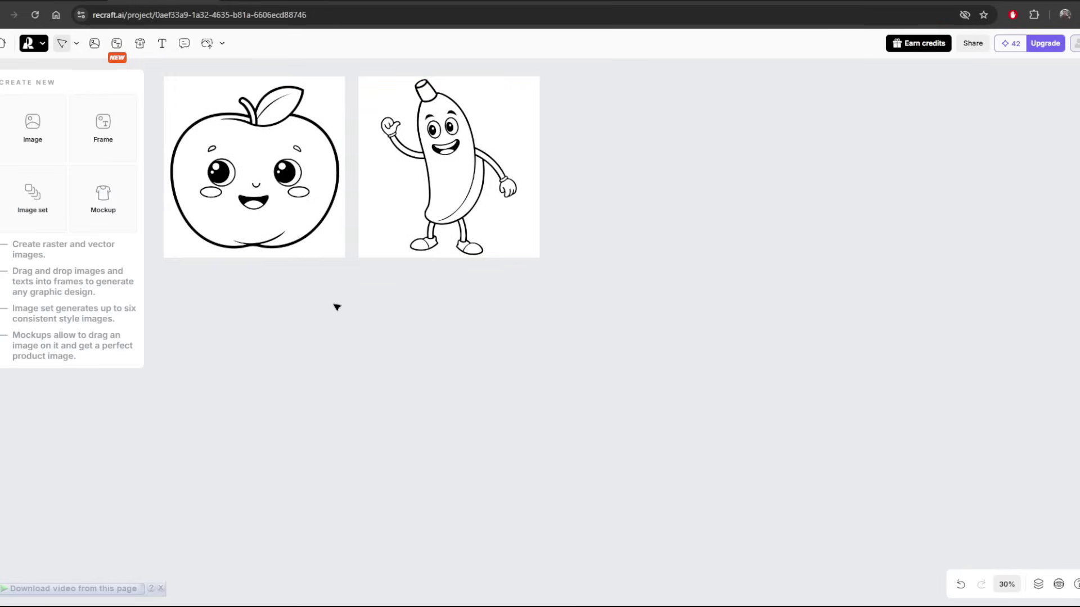
pyautogui.scroll(2, 335, 306)
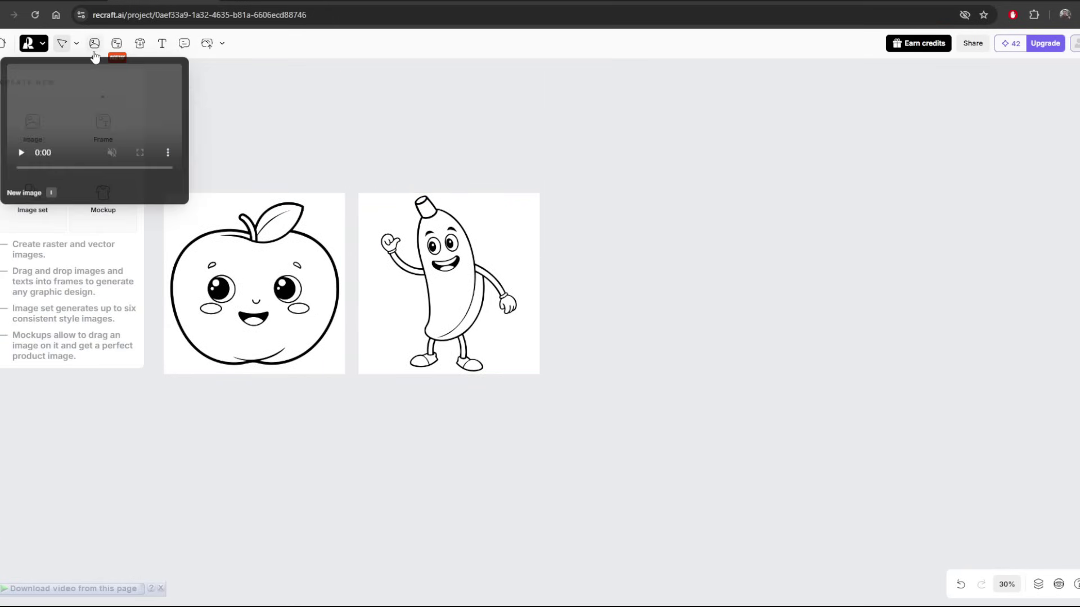
pyautogui.moveTo(441, 290); pyautogui.dragTo(657, 286)
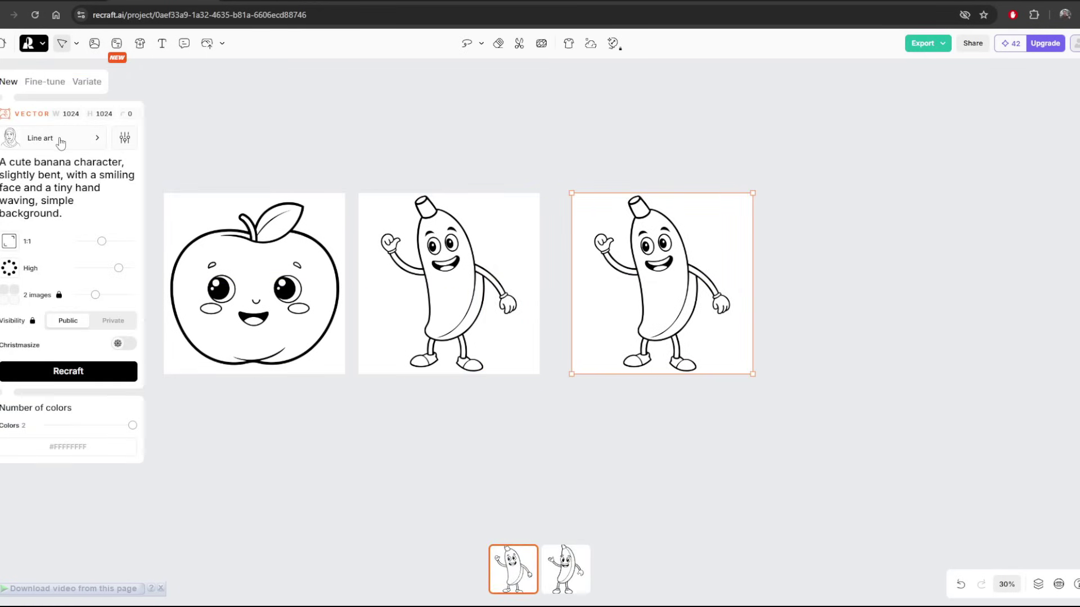
# - Copy the Cute Strawberry description from ChatGPT and replace the duplicated banana image's prompt with it in Recraft
pyautogui.hotkey('ctrl', 'Tab')
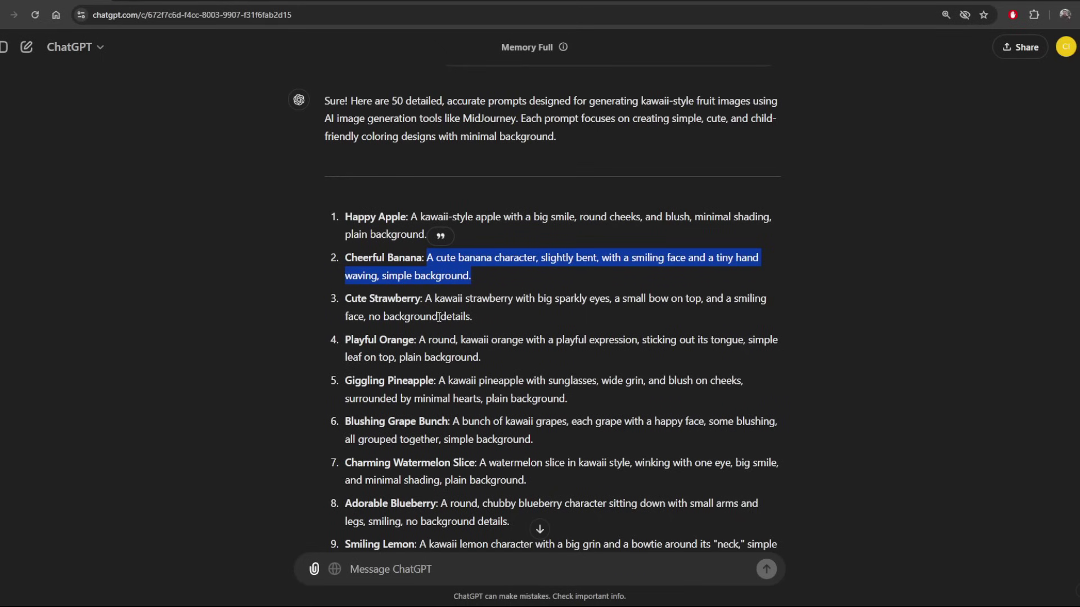
pyautogui.moveTo(426, 298); pyautogui.dragTo(474, 319)
pyautogui.hotkey('ctrl', 'c')
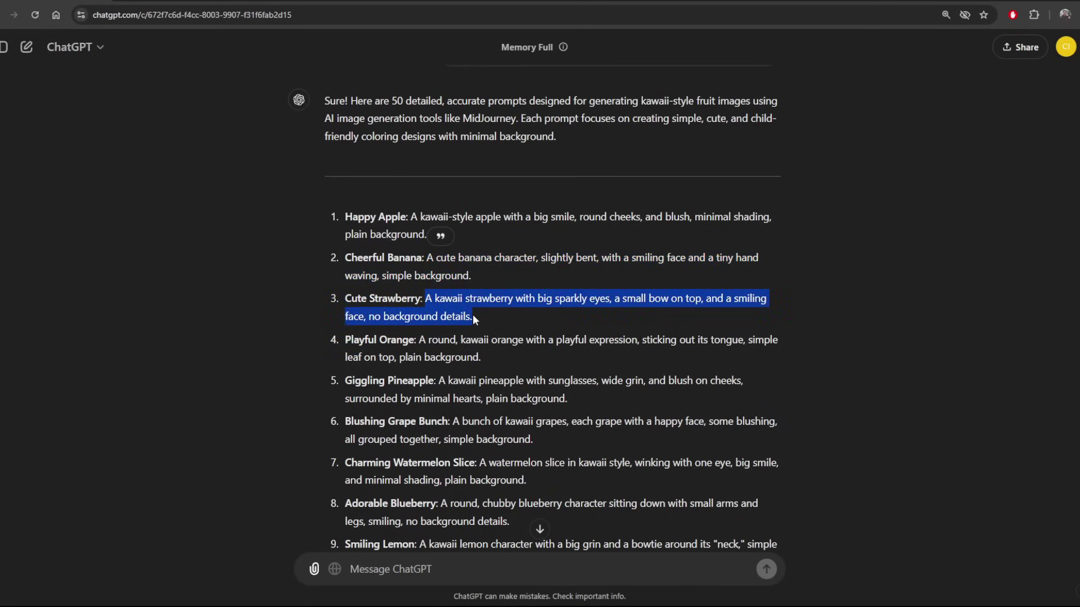
pyautogui.hotkey('ctrl', 'Tab')
pyautogui.tripleClick(95, 166)
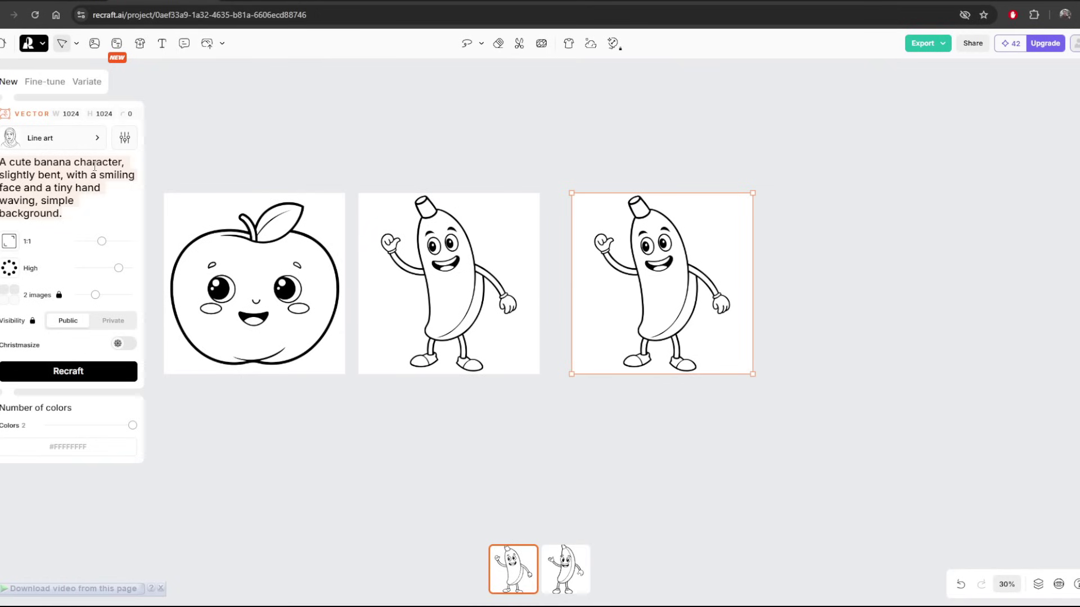
pyautogui.hotkey('ctrl', 'v')
# - Generate the strawberry images in the duplicated frame and choose the second variation
pyautogui.click(79, 370)
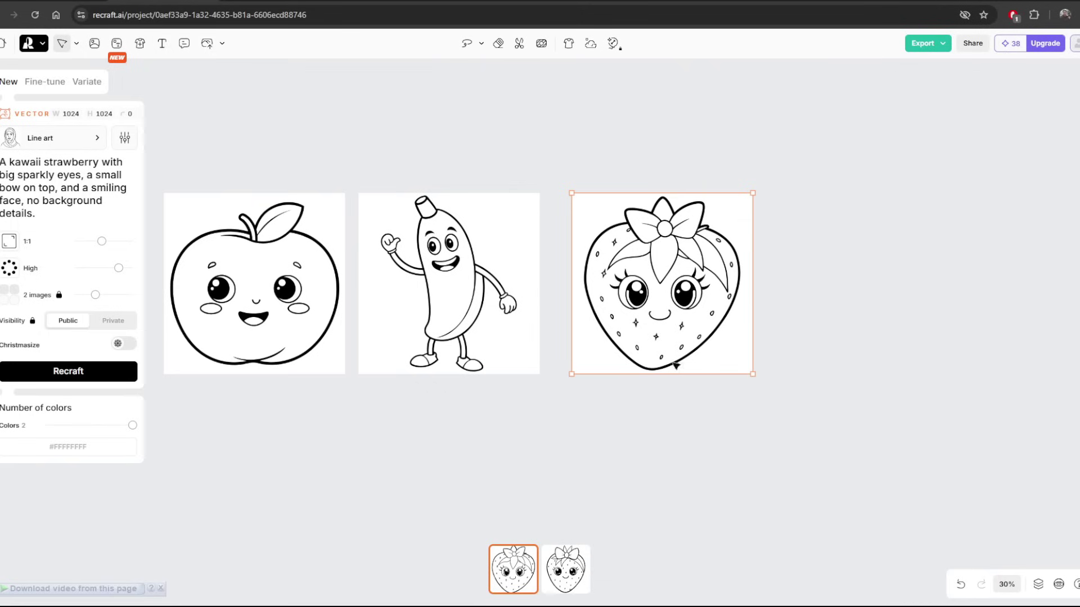
pyautogui.click(579, 566)
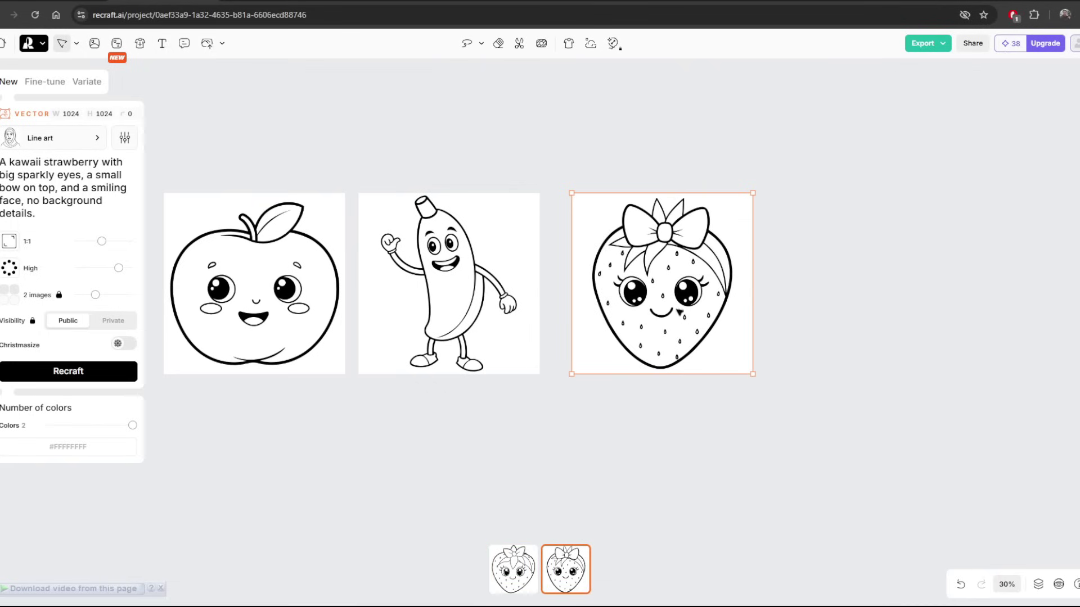
# - Duplicate the strawberry image and place the copy to the right of the original in the same row
pyautogui.moveTo(678, 276); pyautogui.dragTo(883, 284)
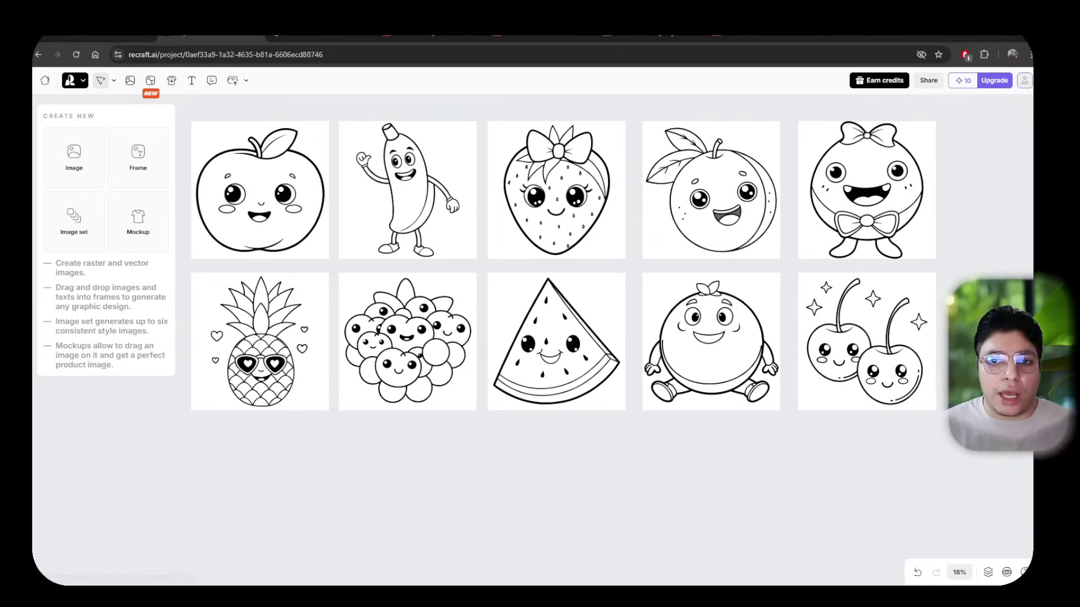
# - Select all ten fruit images on the canvas and open their export options
pyautogui.moveTo(936, 464); pyautogui.dragTo(236, 179)
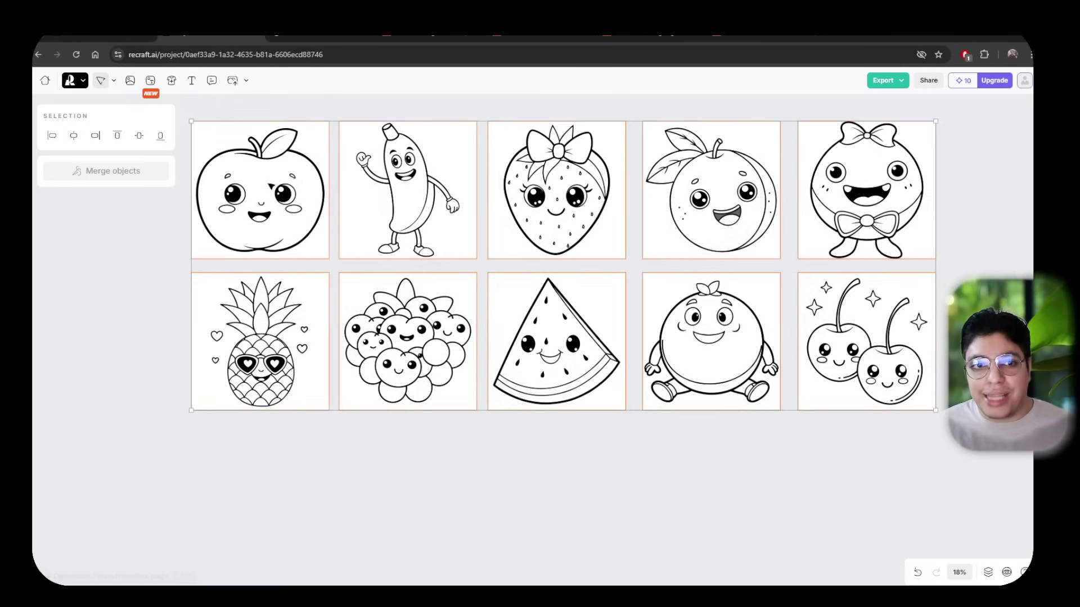
pyautogui.rightClick(270, 186)
pyautogui.moveTo(337, 262)
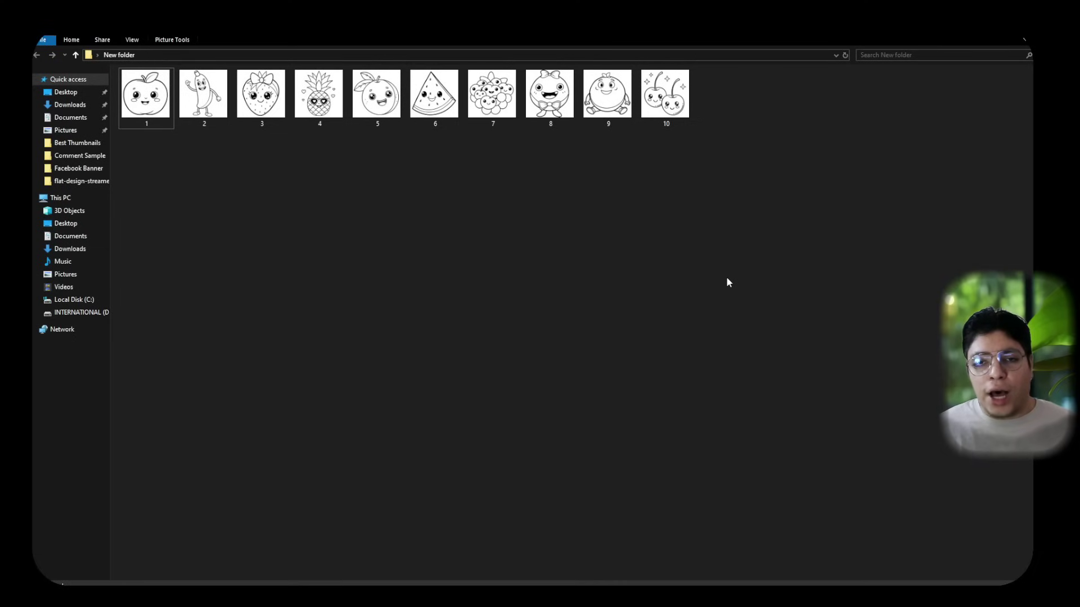
# - Select all ten numbered fruit images in New folder
pyautogui.moveTo(741, 143); pyautogui.dragTo(129, 84)
pyautogui.click(258, 235)
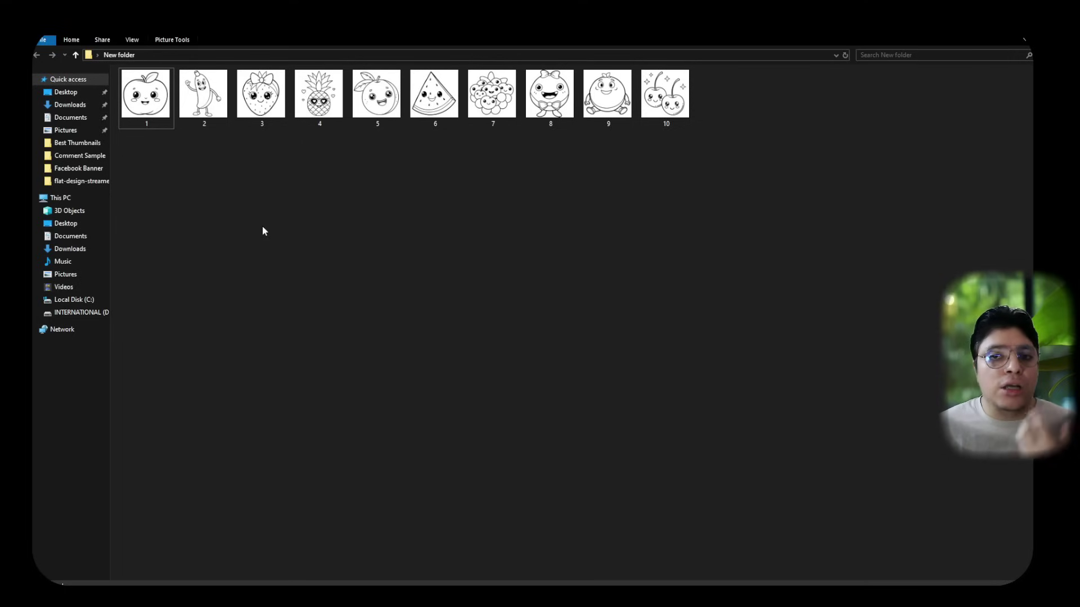
pyautogui.moveTo(751, 128); pyautogui.dragTo(155, 89)
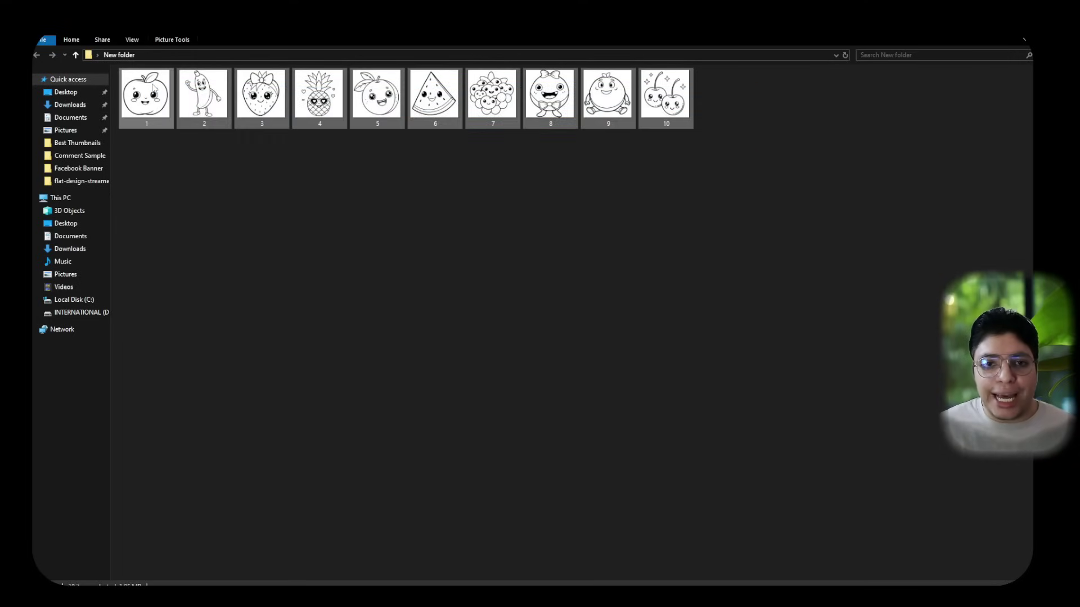
# - Switch to Canva and create a blank A4 design from the coloring pages template results
pyautogui.hotkey('alt', 'Tab')
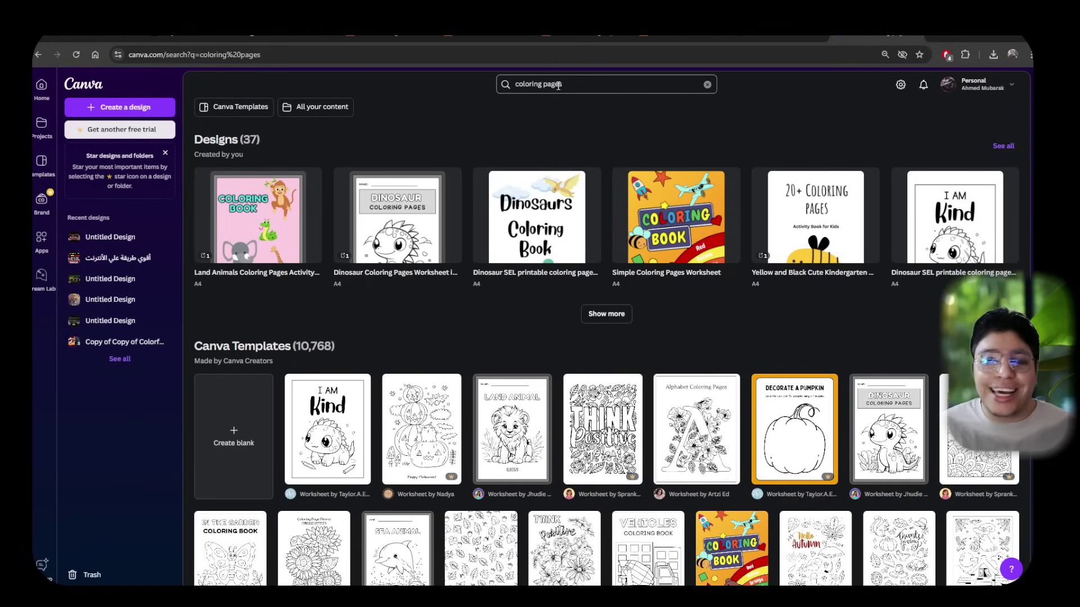
pyautogui.scroll(-1, 393, 253)
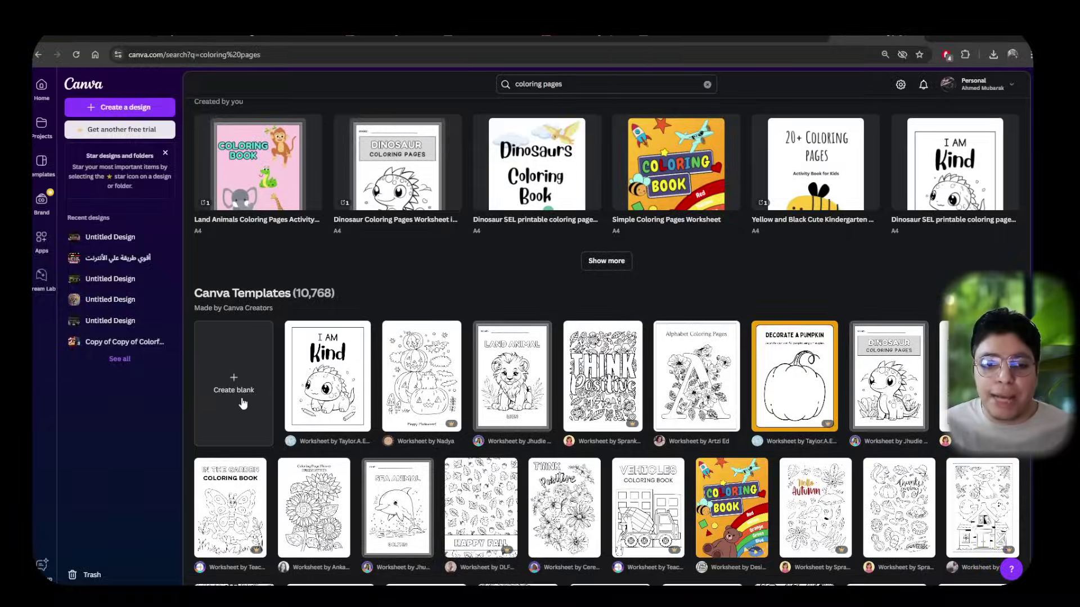
pyautogui.click(223, 388)
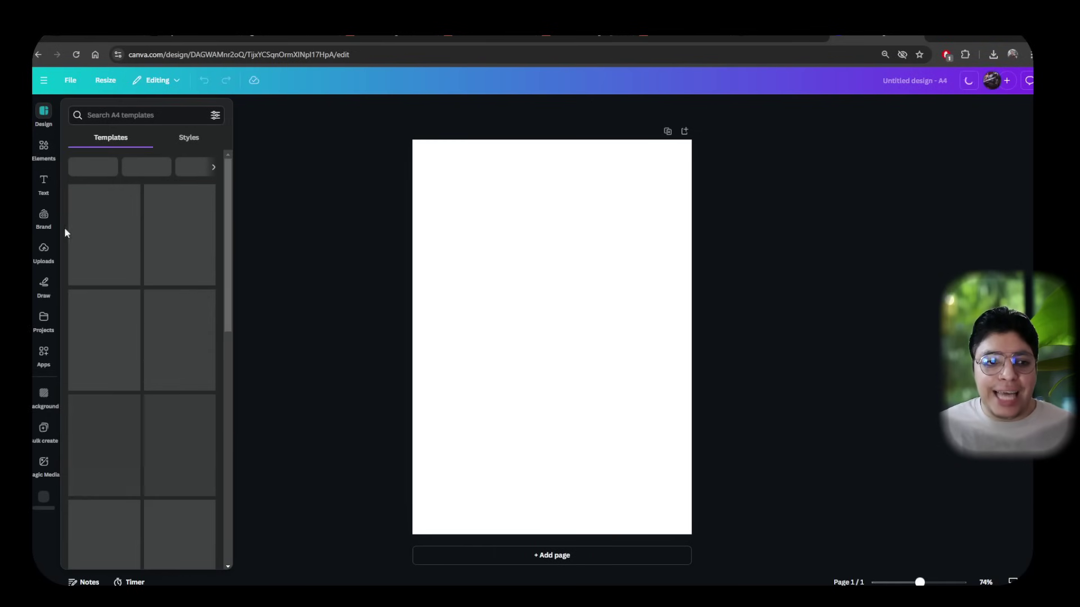
# - Open the uploaded images in the new design and look through the fruit drawings
pyautogui.click(43, 251)
pyautogui.scroll(-6, 833, 160)
pyautogui.scroll(5, 732, 186)
pyautogui.scroll(1, 618, 225)
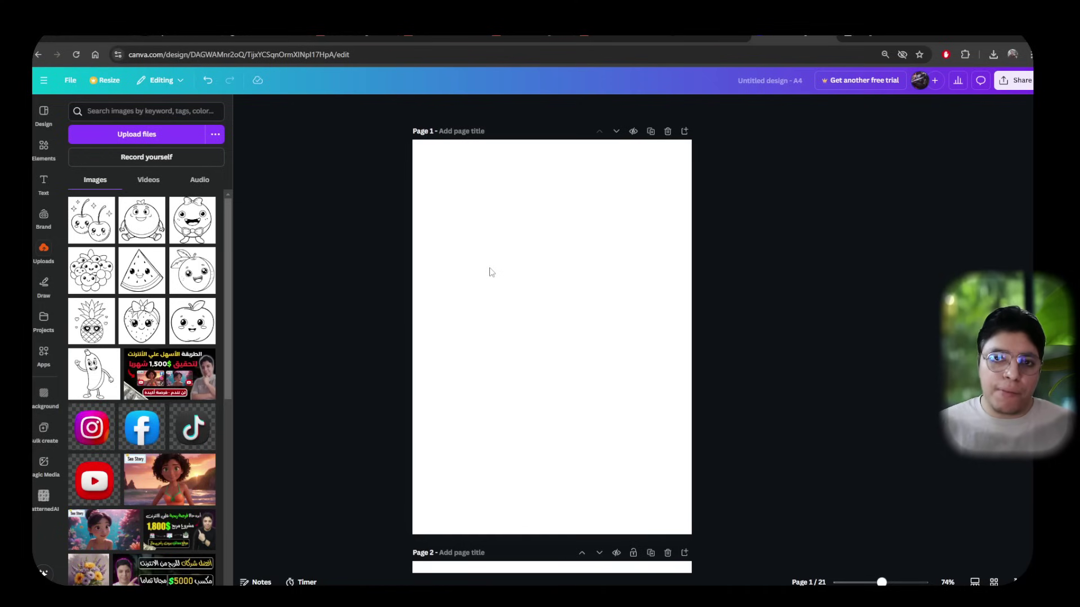
# - Review the order and placement of the fruit drawings and blank pages throughout the design
pyautogui.scroll(-6, 489, 272)
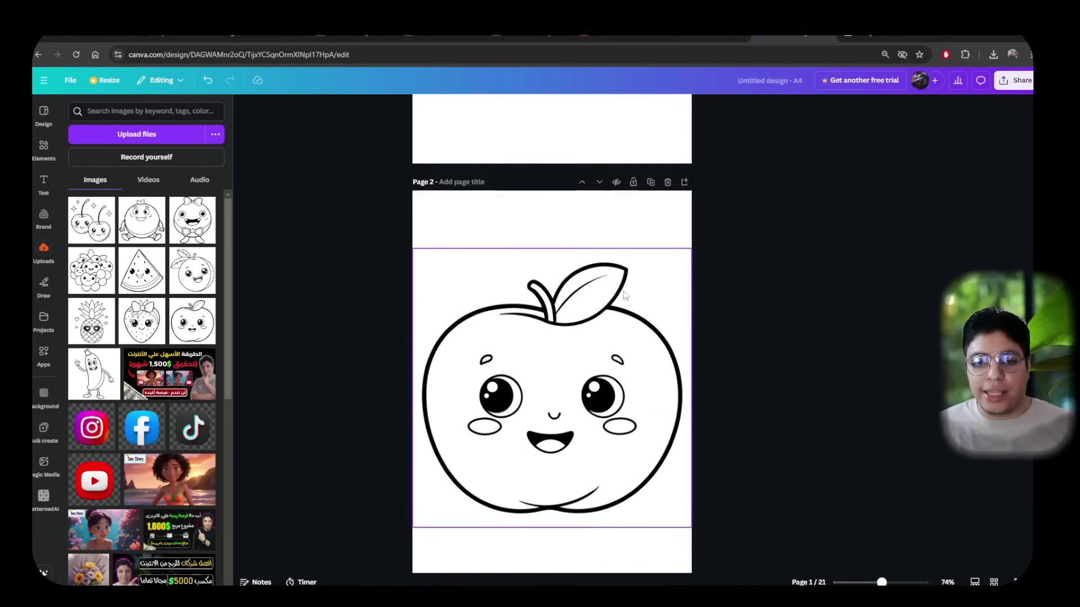
pyautogui.scroll(-7, 510, 331)
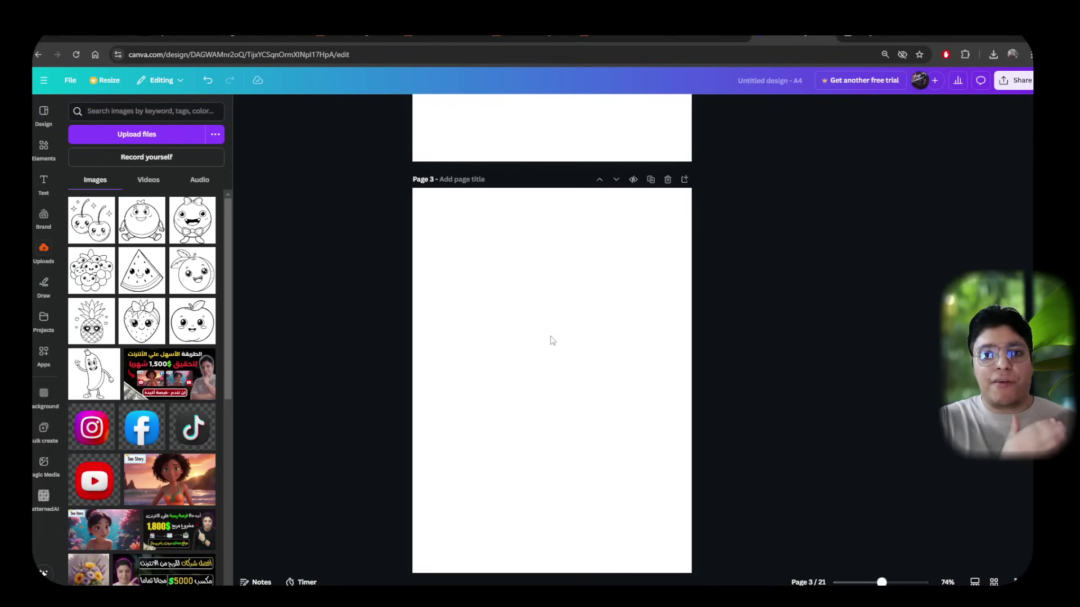
pyautogui.scroll(4, 552, 340)
pyautogui.scroll(-4, 525, 321)
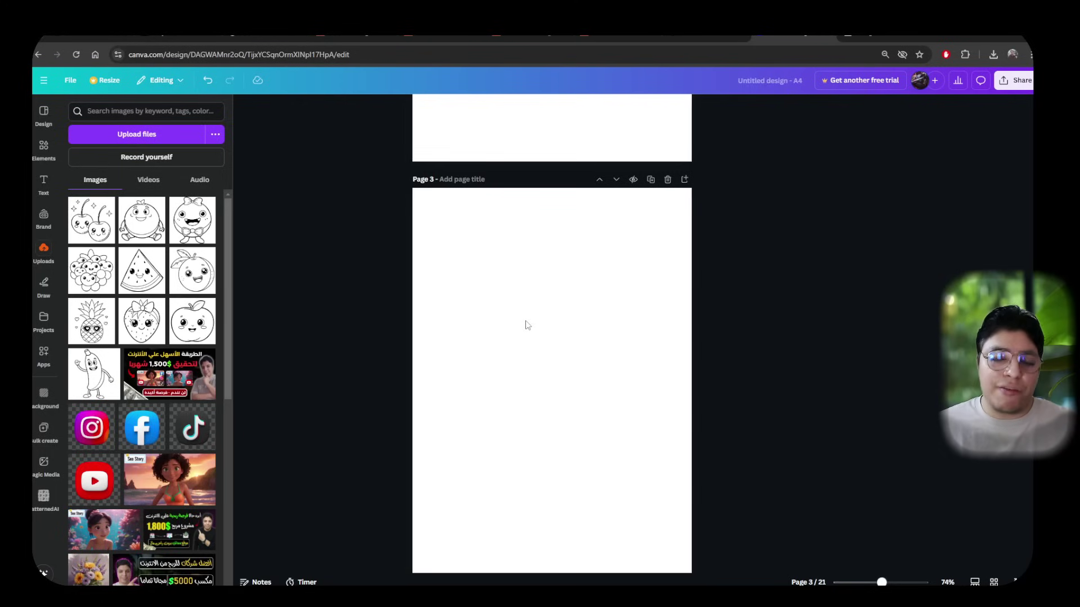
pyautogui.scroll(-5, 526, 321)
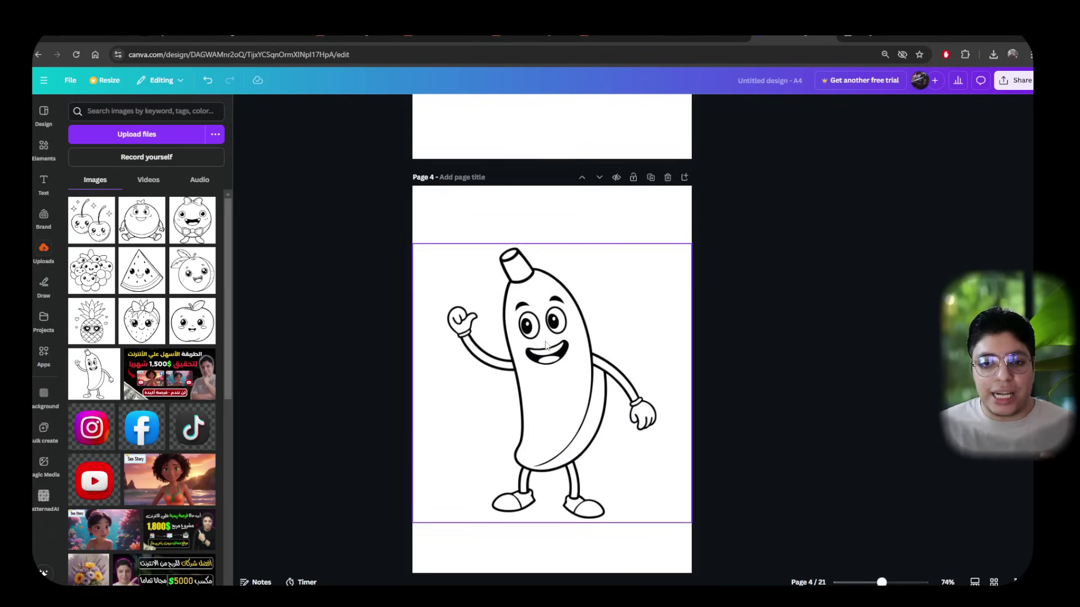
pyautogui.scroll(-7, 545, 346)
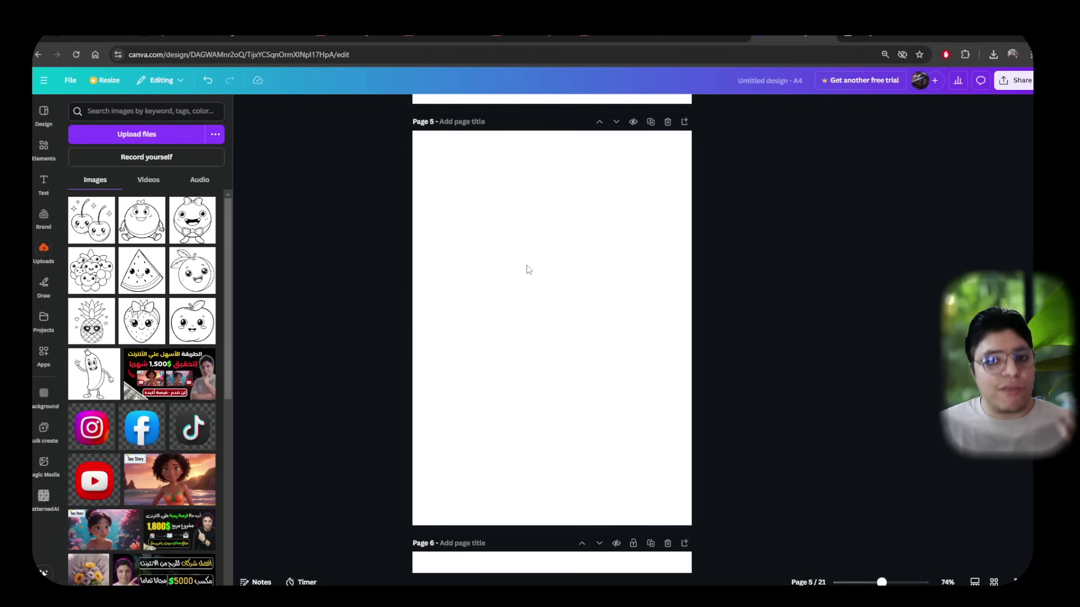
pyautogui.scroll(-15, 527, 270)
pyautogui.scroll(-15, 534, 272)
pyautogui.scroll(20, 718, 337)
pyautogui.scroll(20, 713, 363)
pyautogui.scroll(4, 634, 393)
# - Add a heading text box to page 2 and place it above the apple drawing
pyautogui.scroll(-7, 591, 410)
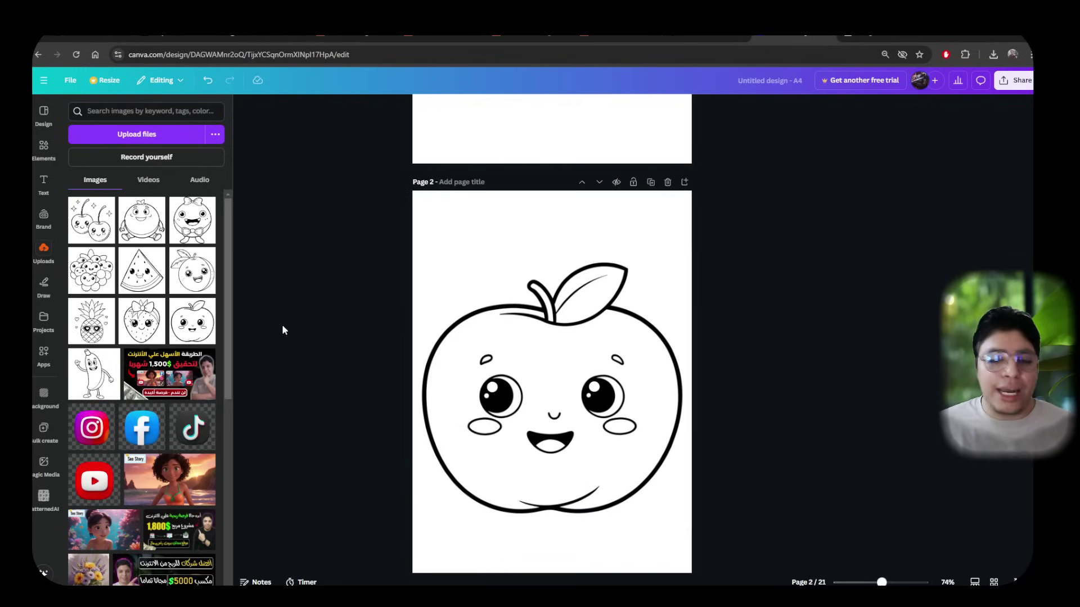
pyautogui.click(45, 182)
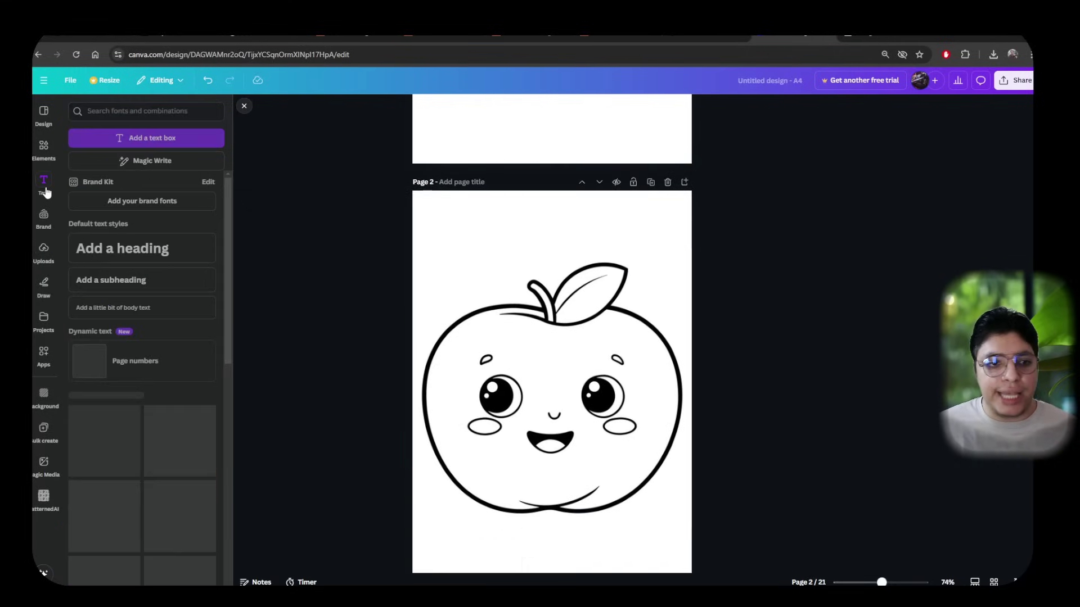
pyautogui.click(140, 249)
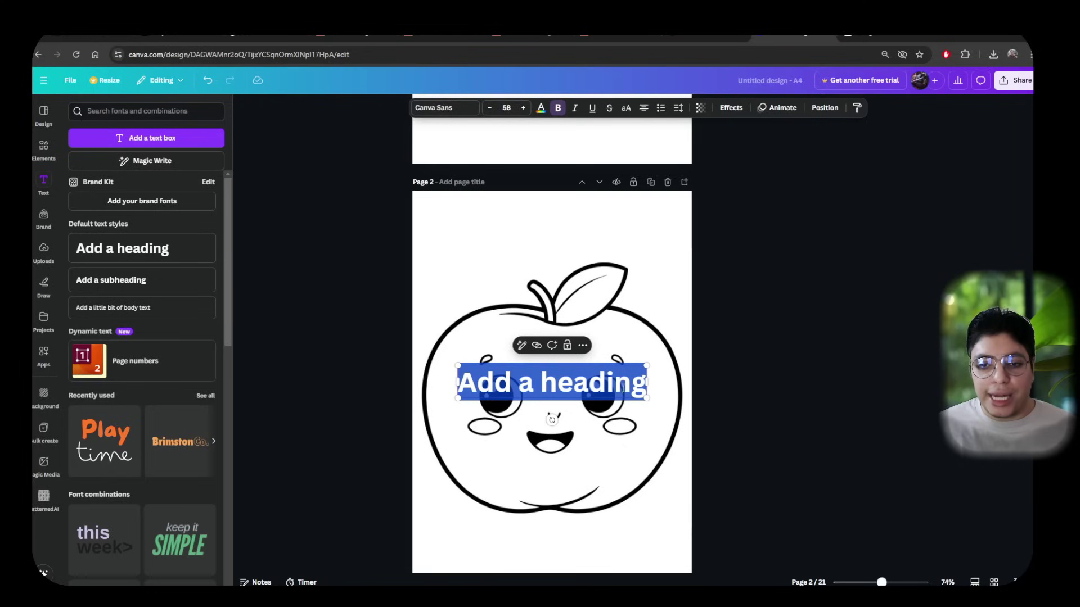
pyautogui.press('Escape')
pyautogui.moveTo(593, 372); pyautogui.dragTo(596, 222)
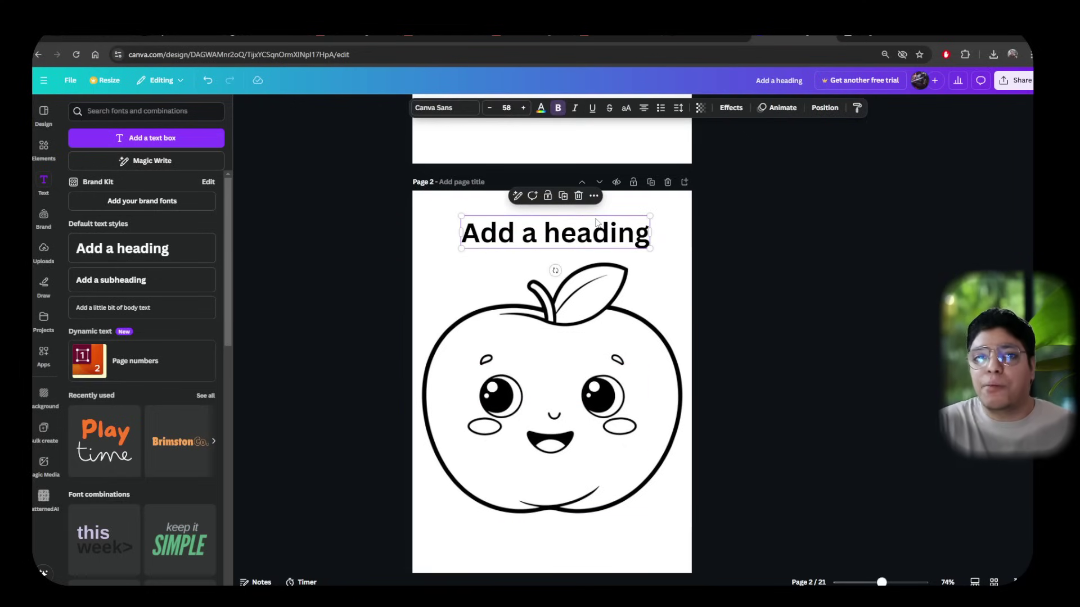
# - Change the page 2 heading to "This is an" and enlarge it to font size 82.6
pyautogui.doubleClick(582, 221)
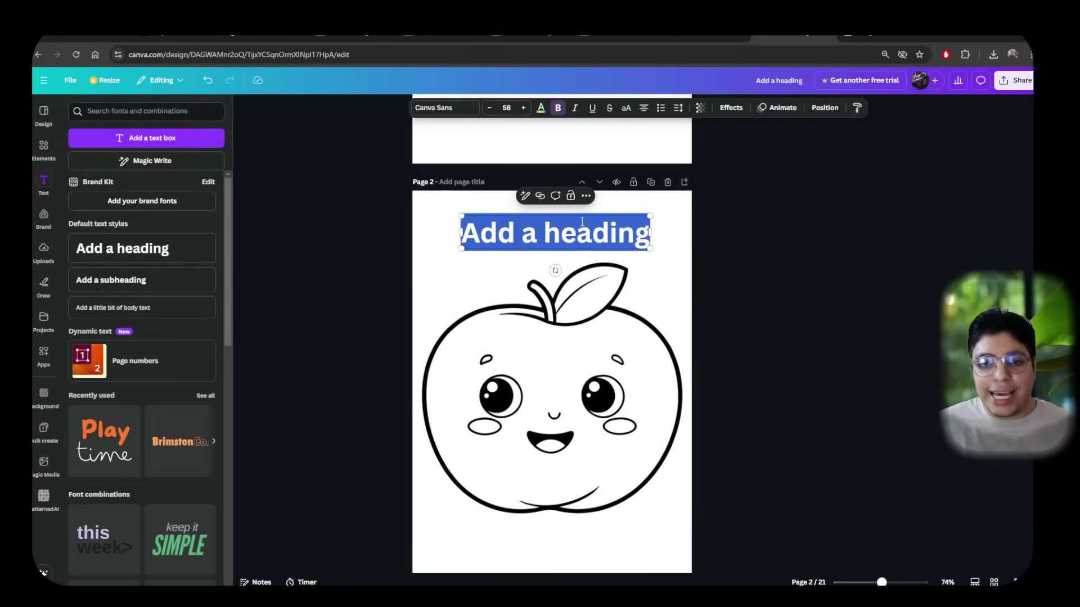
pyautogui.write('This i')
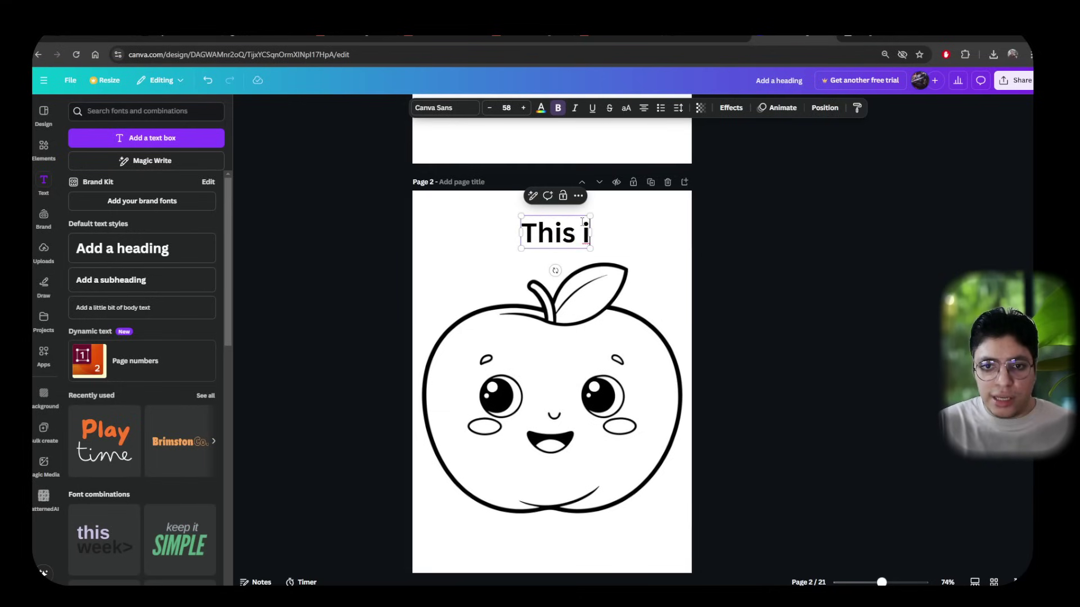
pyautogui.write('s an')
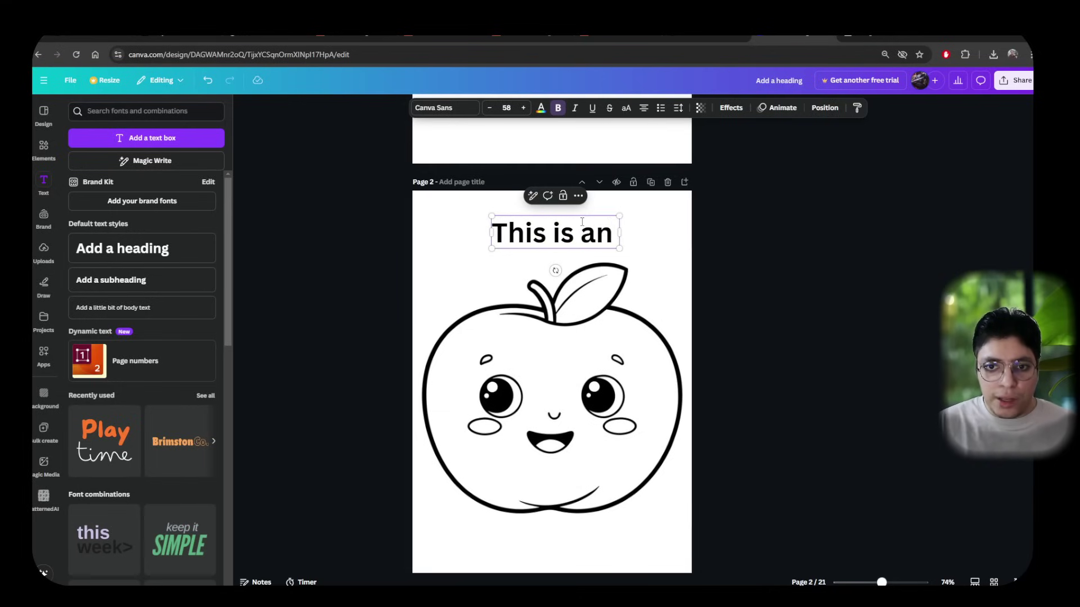
pyautogui.moveTo(489, 217); pyautogui.dragTo(437, 202)
# - Duplicate the "This is an" heading below the apple drawing and change the copy's text to "Apple"
pyautogui.moveTo(555, 245); pyautogui.dragTo(563, 497)
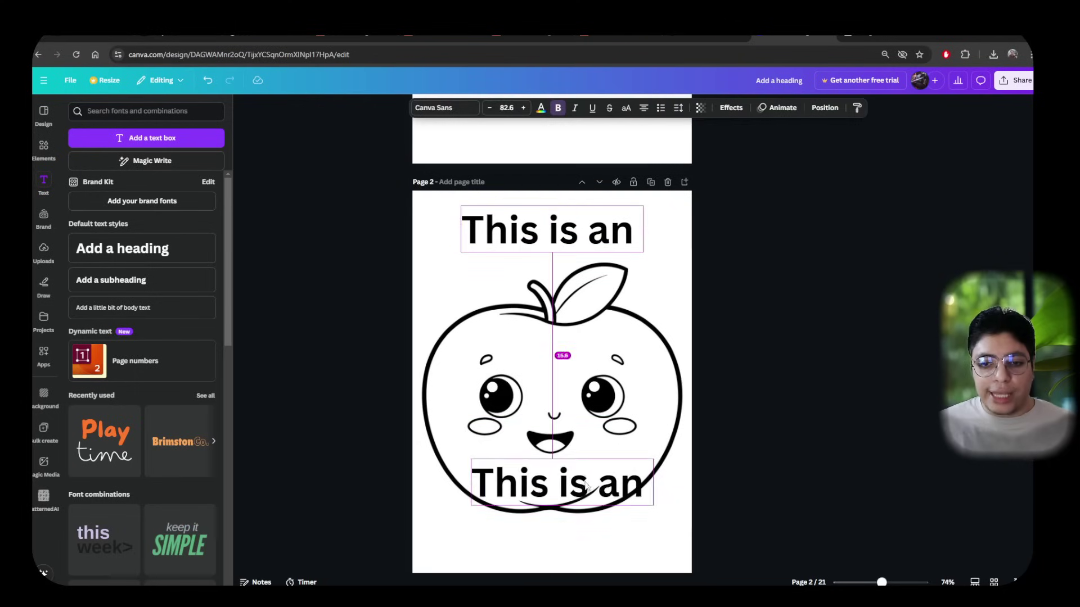
pyautogui.scroll(-3, 562, 497)
pyautogui.moveTo(562, 325); pyautogui.dragTo(565, 385)
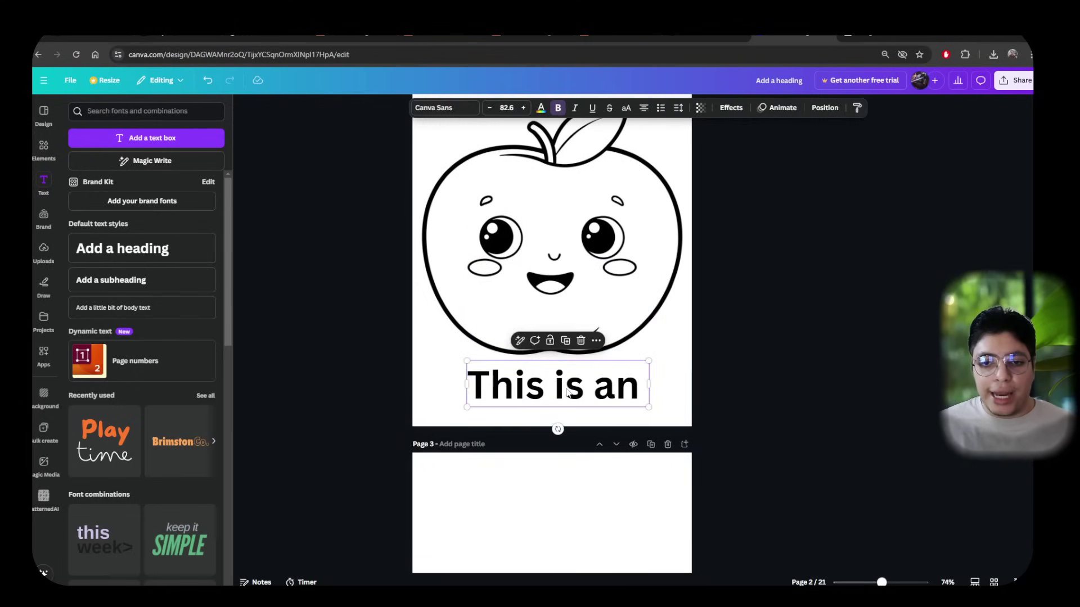
pyautogui.doubleClick(565, 385)
pyautogui.write('Apple')
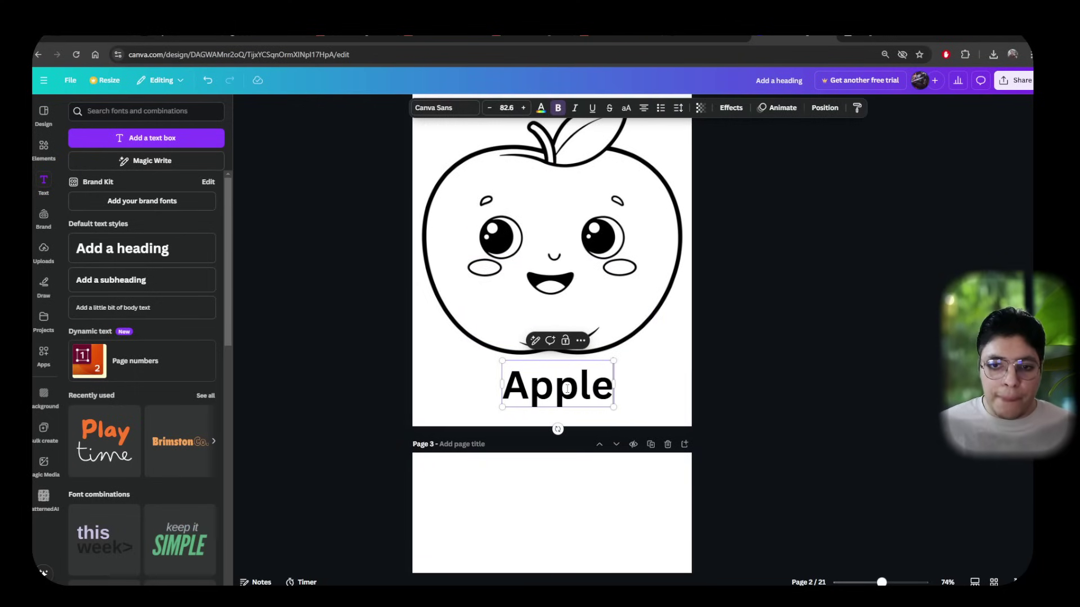
# - Enlarge the "Apple" text to font size 108 centered below the drawing and shift the apple drawing slightly upward
pyautogui.click(709, 382)
pyautogui.click(519, 364)
pyautogui.moveTo(502, 360); pyautogui.dragTo(468, 354)
pyautogui.moveTo(568, 392); pyautogui.dragTo(578, 398)
pyautogui.click(764, 383)
pyautogui.scroll(3, 754, 382)
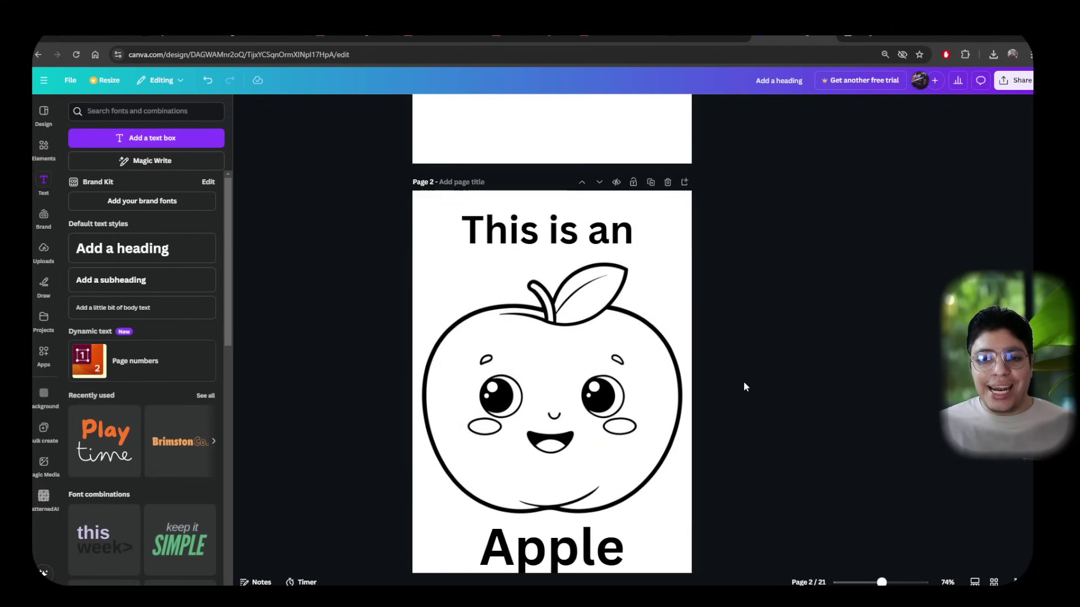
pyautogui.moveTo(607, 385); pyautogui.dragTo(606, 375)
pyautogui.click(779, 394)
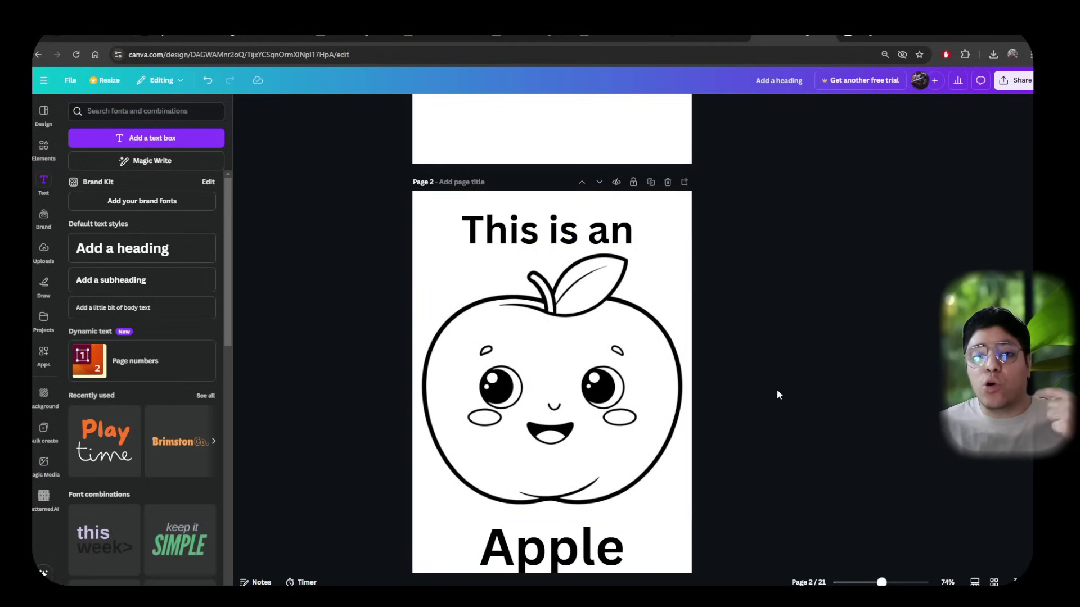
# - Apply the Hollow text effect with a thickness of 43 to the "This is an" heading
pyautogui.click(539, 247)
pyautogui.scroll(-2, 557, 338)
pyautogui.scroll(2, 559, 365)
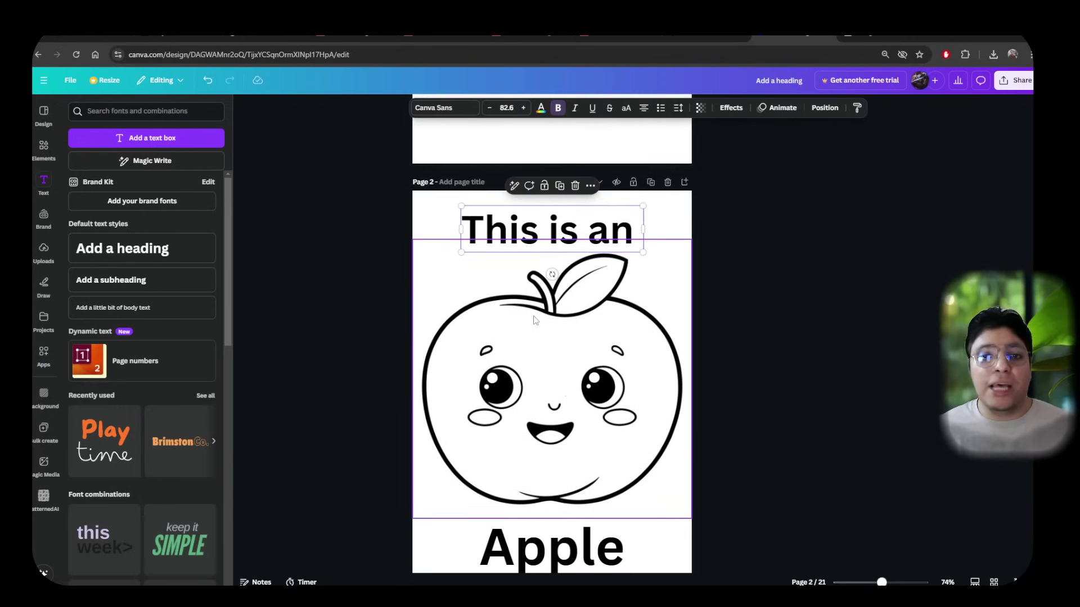
pyautogui.click(730, 110)
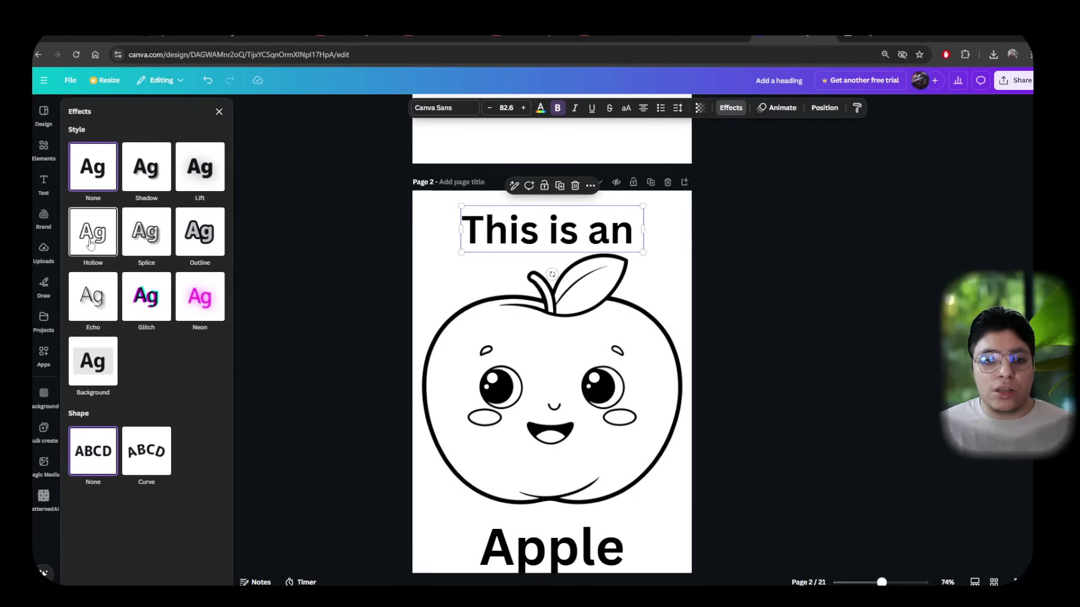
pyautogui.click(90, 243)
pyautogui.click(134, 241)
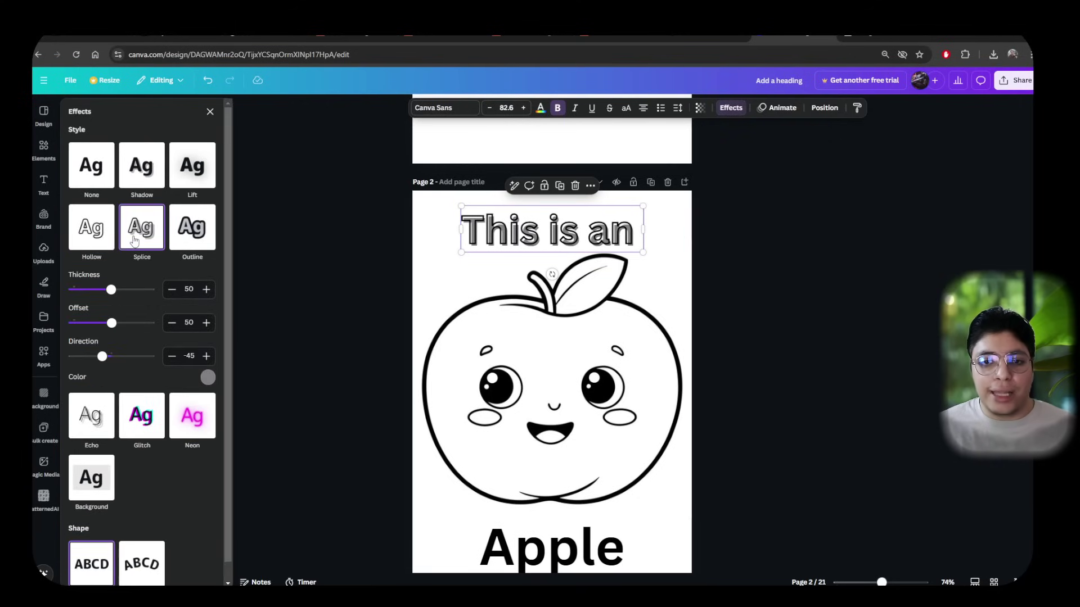
pyautogui.click(96, 237)
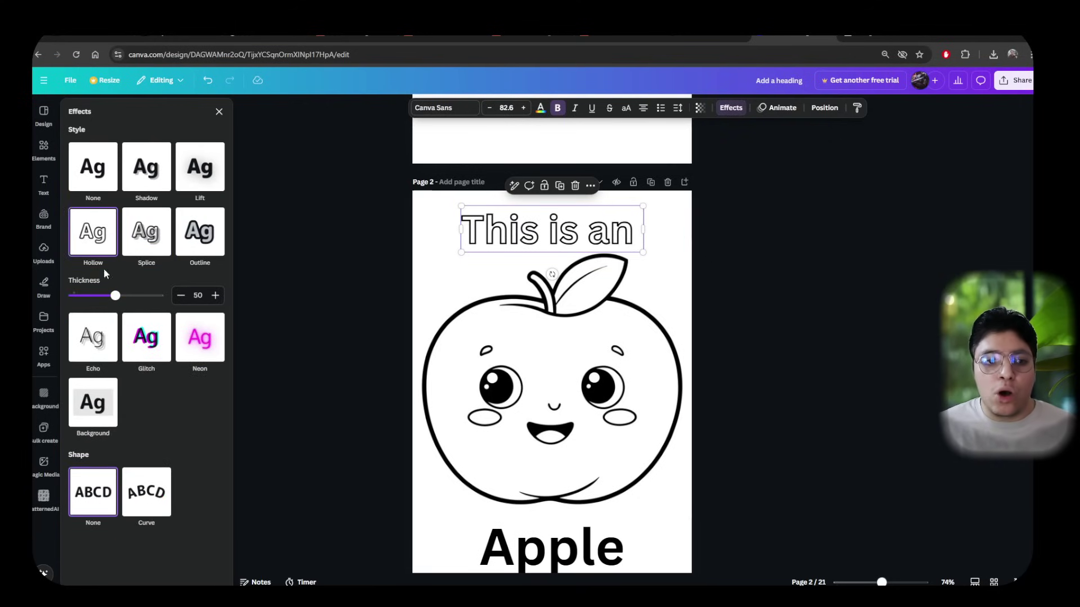
pyautogui.moveTo(115, 295)
pyautogui.mouseDown()
pyautogui.moveTo(160, 298)
pyautogui.moveTo(75, 299)
pyautogui.moveTo(111, 308)
pyautogui.mouseUp()
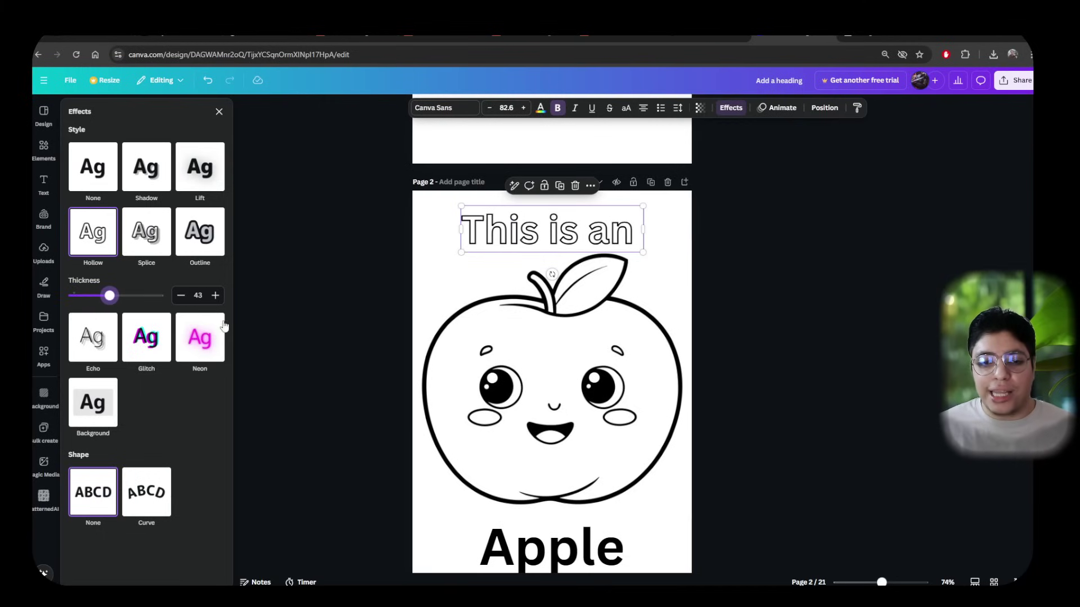
# - Apply the Hollow text effect with a thickness of 50 to the "Apple" text
pyautogui.click(551, 546)
pyautogui.click(99, 257)
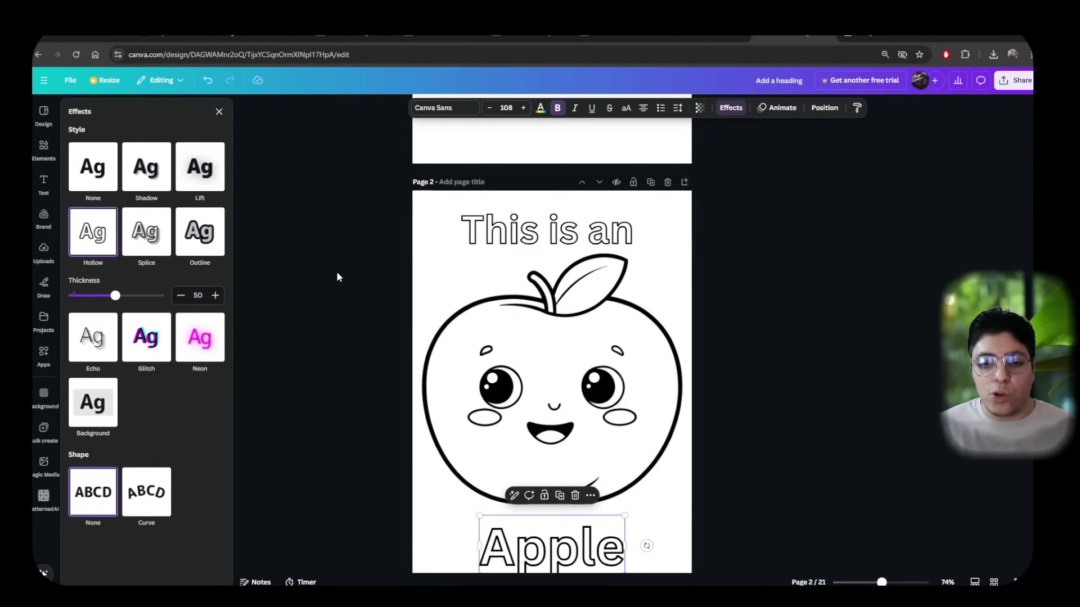
pyautogui.scroll(-2, 467, 349)
pyautogui.click(698, 381)
pyautogui.click(800, 374)
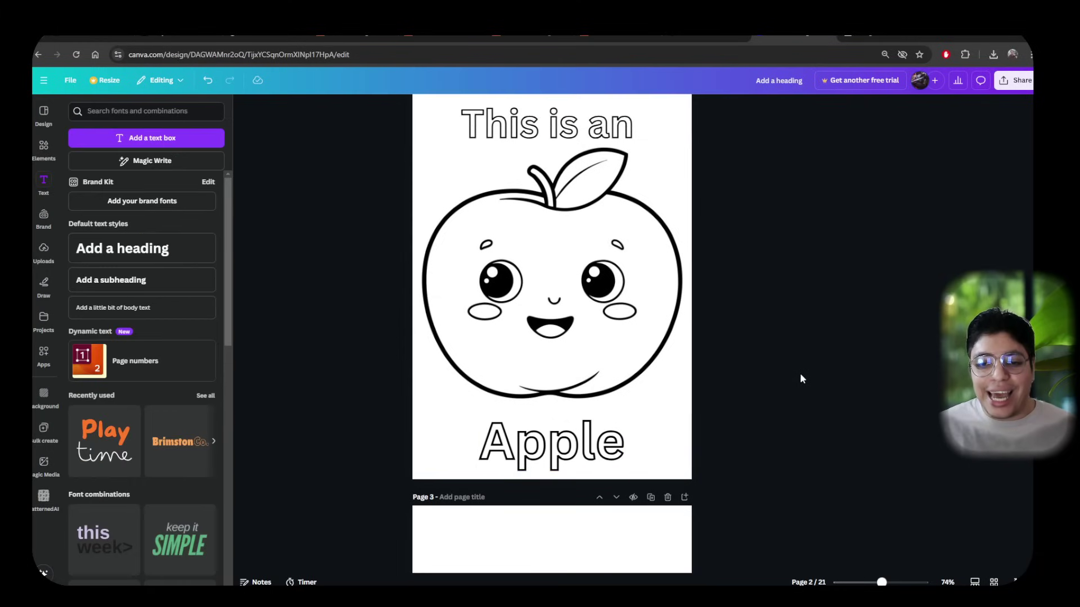
# - Copy the hollow "This is an" heading from page 2 to page 4, above the banana drawing
pyautogui.scroll(3, 800, 373)
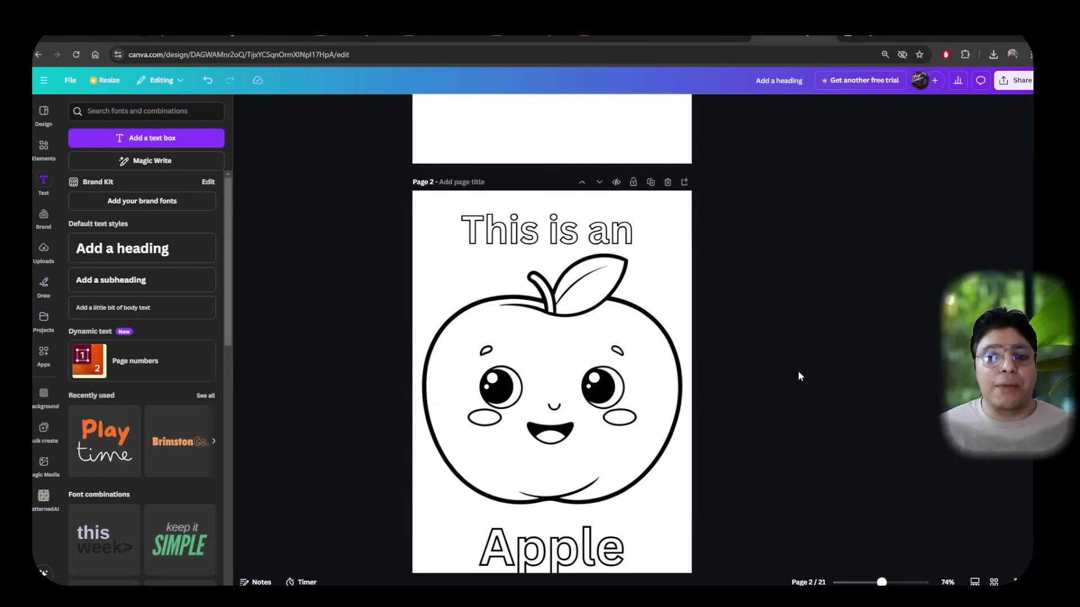
pyautogui.click(595, 242)
pyautogui.scroll(-1, 595, 242)
pyautogui.scroll(-10, 596, 245)
pyautogui.click(590, 278)
pyautogui.write('This is an')
pyautogui.moveTo(569, 281); pyautogui.dragTo(570, 275)
# - Place a copy of the hollow "This is an" text below the banana drawing on page 4 and change it to "Banana"
pyautogui.scroll(-3, 569, 276)
pyautogui.moveTo(591, 132); pyautogui.dragTo(586, 457)
pyautogui.doubleClick(563, 446)
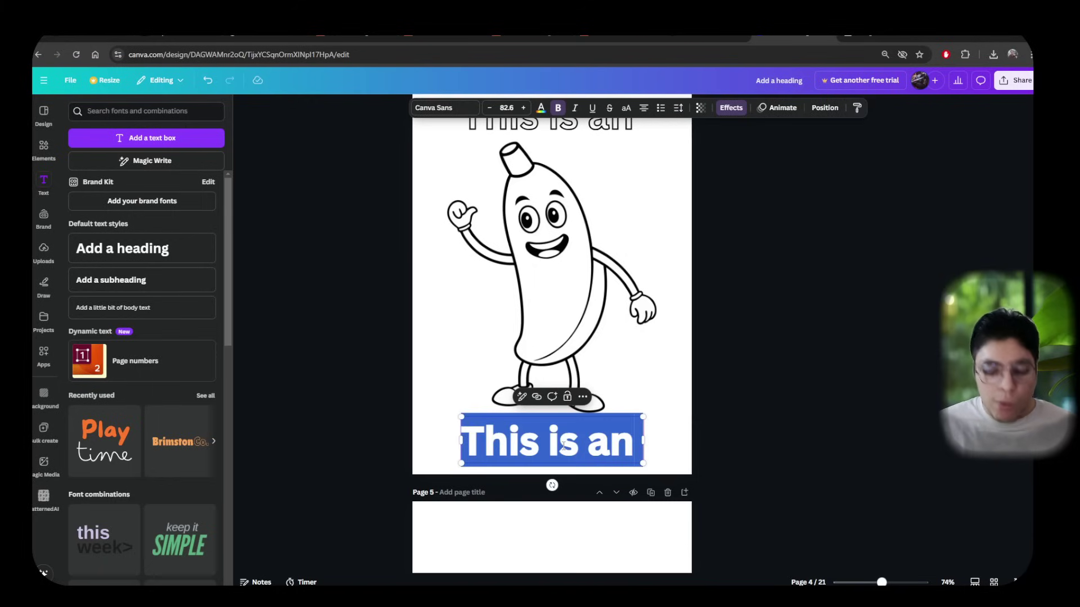
pyautogui.write('Banana')
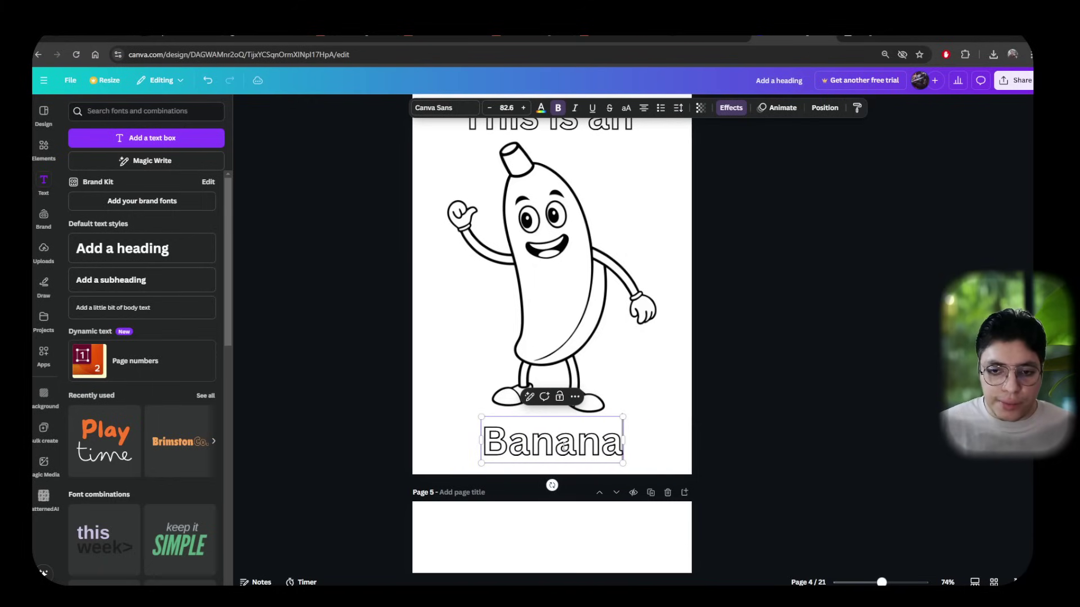
pyautogui.click(768, 433)
pyautogui.scroll(2, 562, 349)
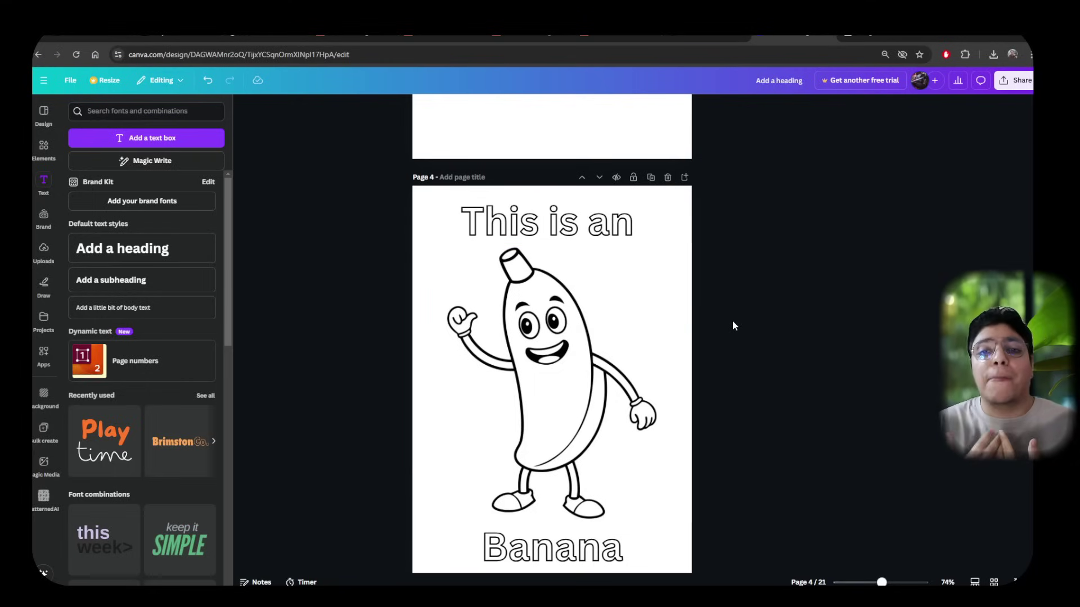
# - Switch to the ChatGPT conversation and select the full text of the "Kawaii Fruit Coloring Fun!" book cover prompt
pyautogui.scroll(5, 658, 294)
pyautogui.scroll(10, 659, 298)
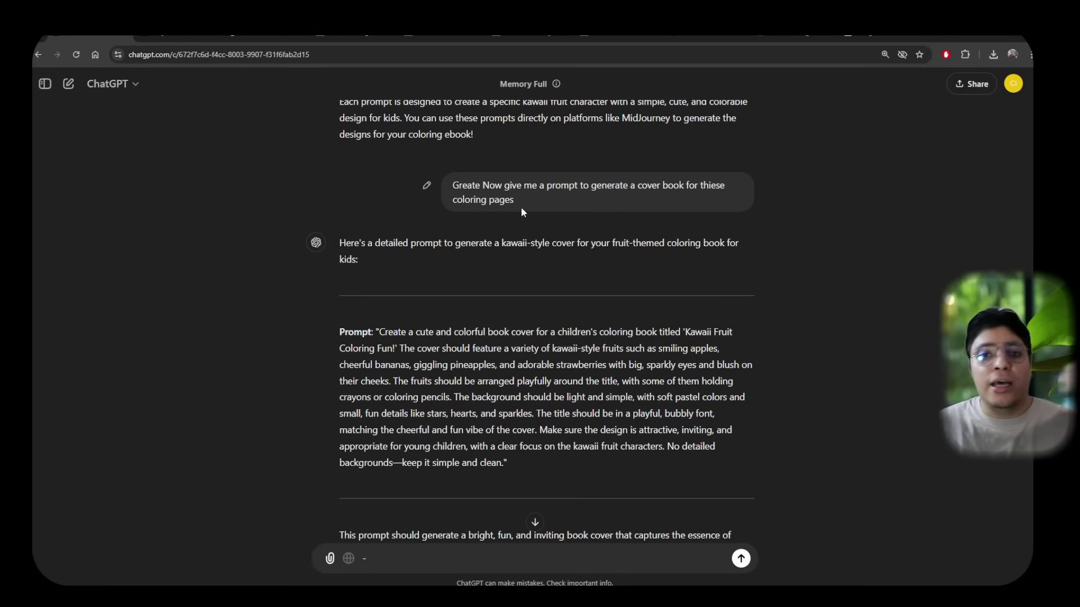
pyautogui.scroll(1, 554, 184)
pyautogui.scroll(2, 553, 187)
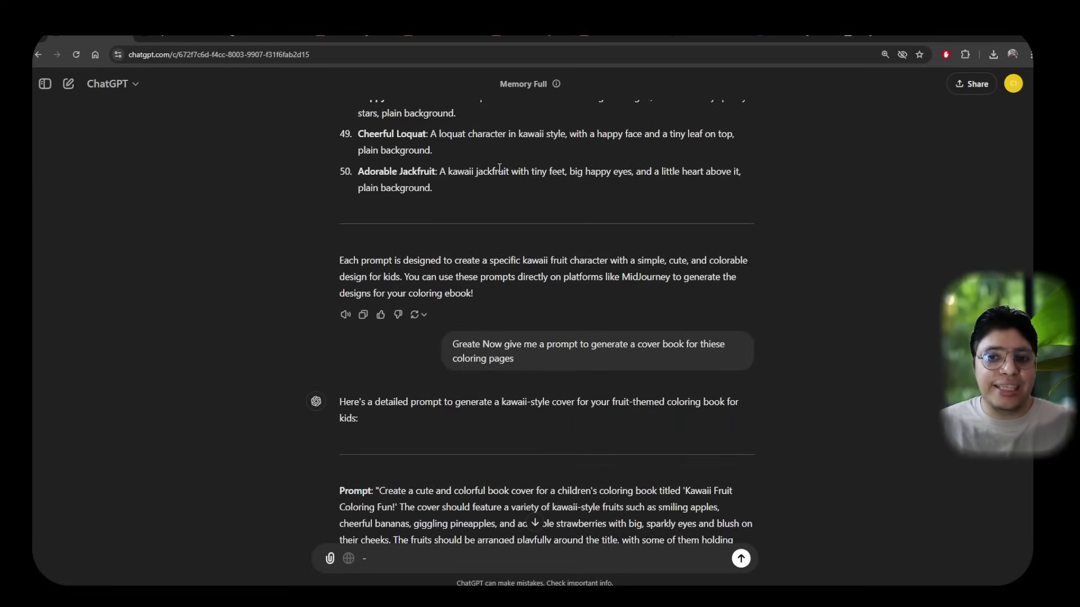
pyautogui.scroll(-4, 483, 189)
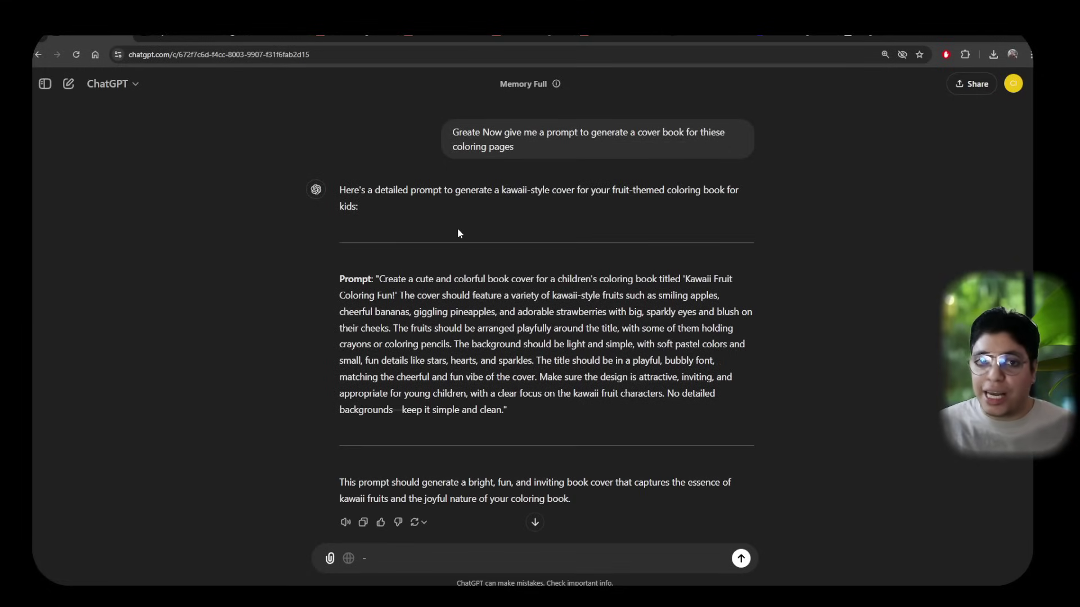
pyautogui.moveTo(379, 278); pyautogui.dragTo(500, 411)
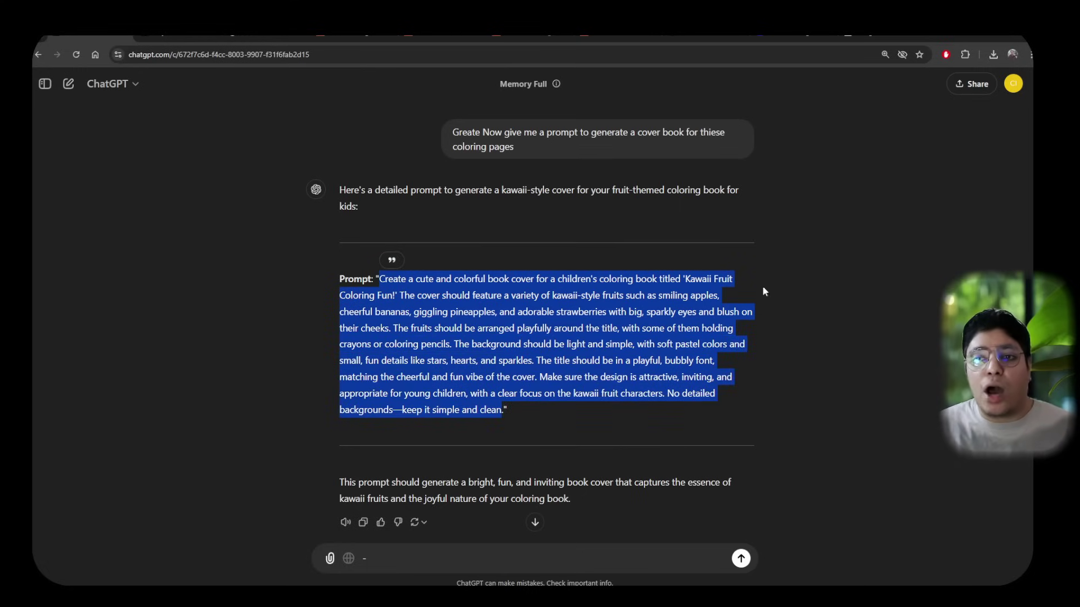
# - Switch to Ideogram, open the fourth generated fruit coloring book cover and download it to the Desktop as a JPEG image
pyautogui.click(858, 38)
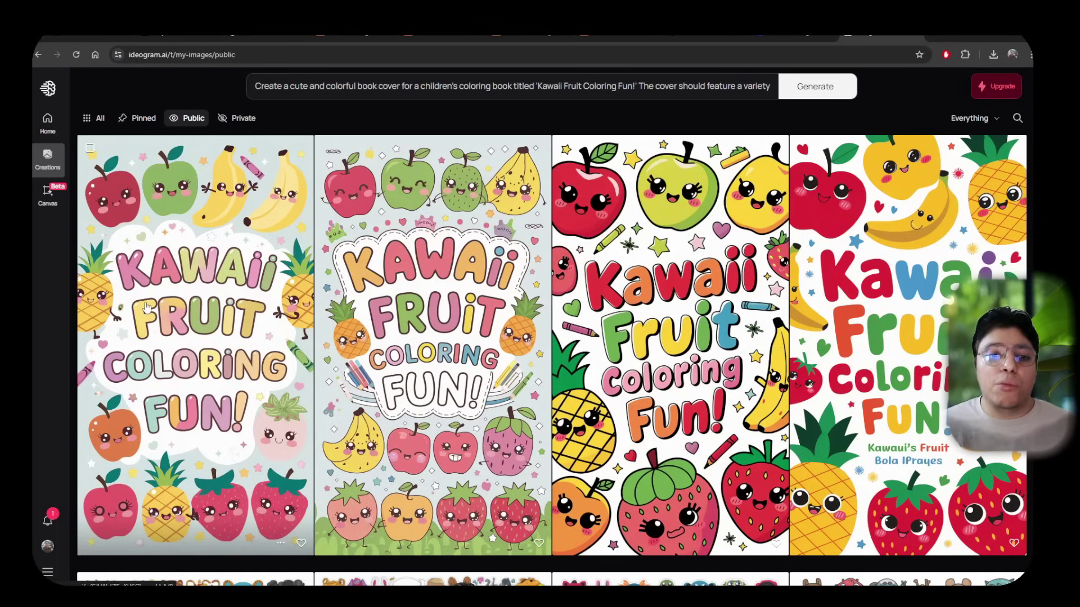
pyautogui.click(920, 333)
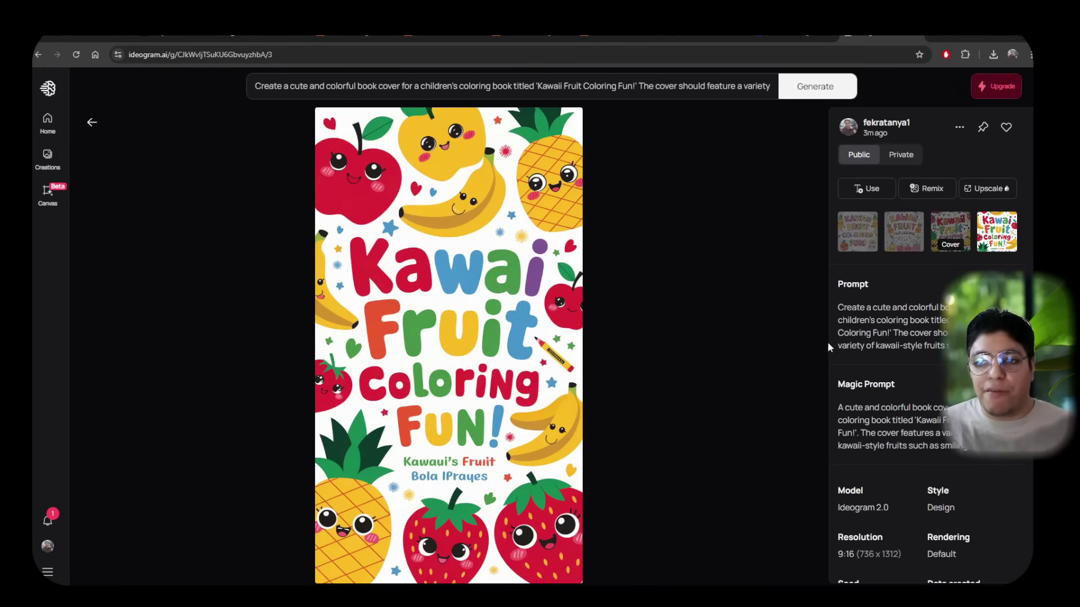
pyautogui.click(960, 127)
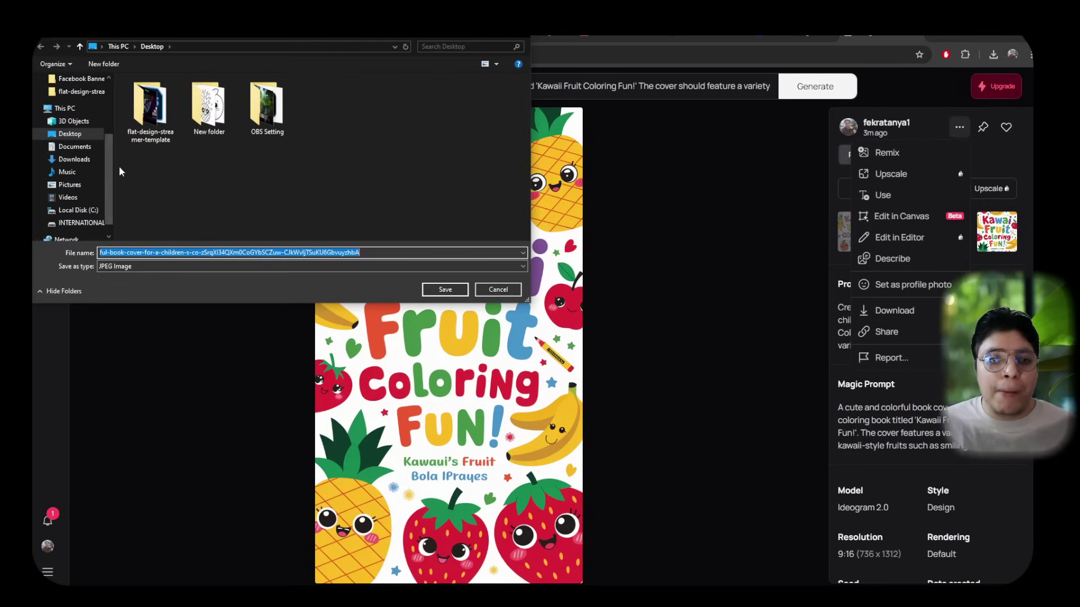
pyautogui.click(445, 288)
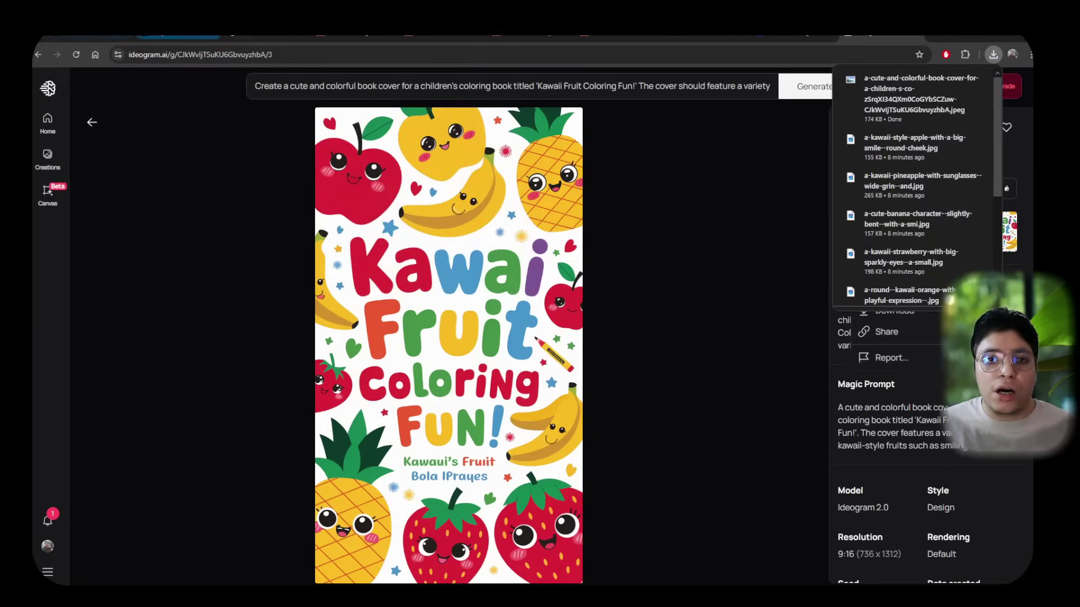
# - Switch back to Canva, upload the downloaded cover image and make it fill the blank page 1
pyautogui.click(793, 37)
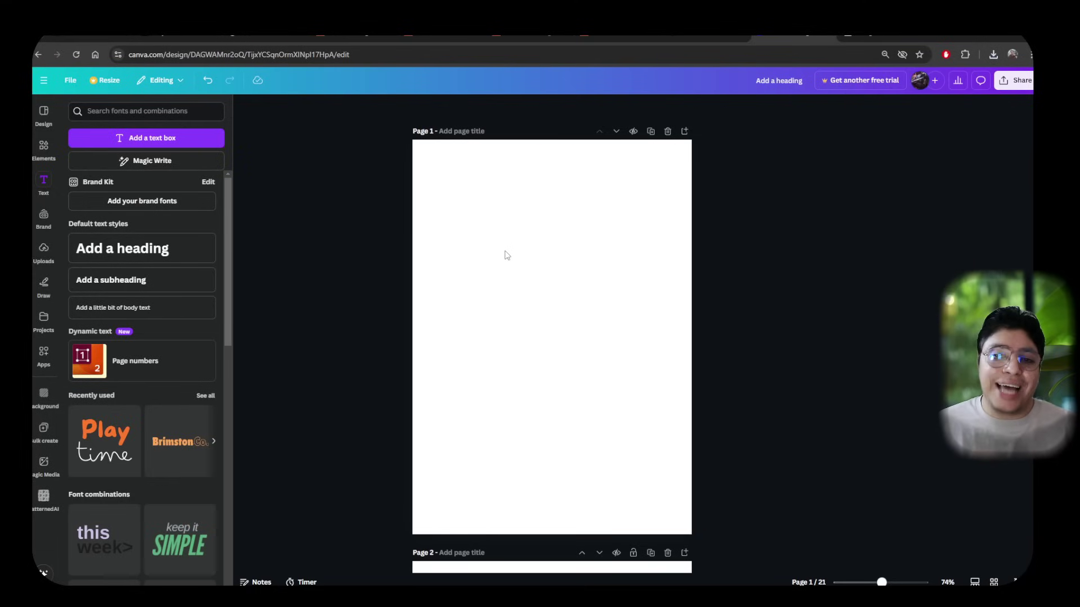
pyautogui.click(47, 260)
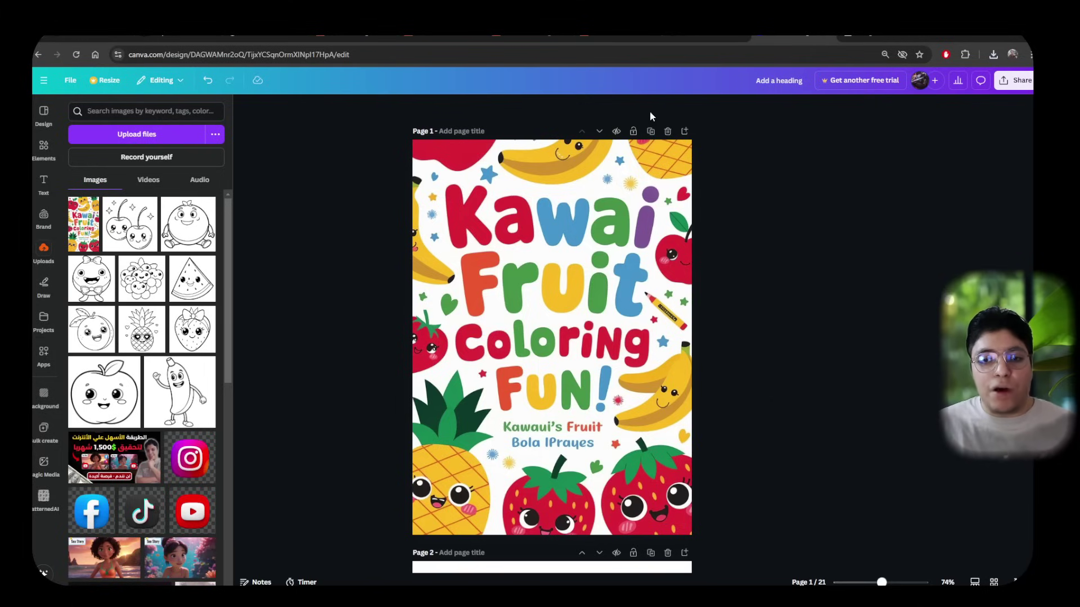
pyautogui.scroll(-5, 842, 313)
pyautogui.scroll(-8, 822, 319)
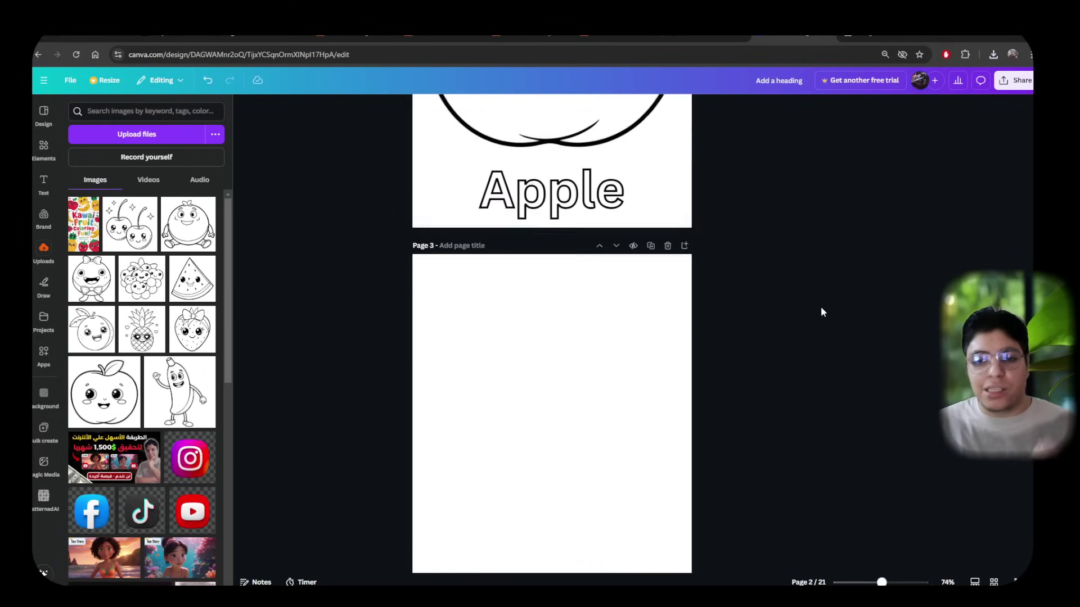
pyautogui.scroll(12, 873, 283)
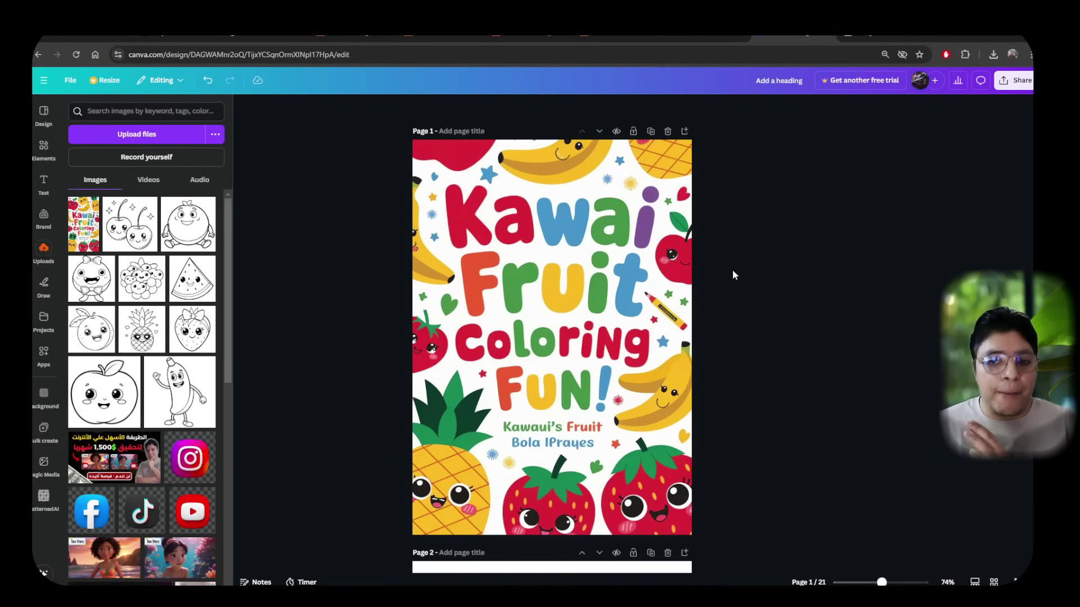
# - Download all 21 pages of the coloring book as a PDF Print file with the RGB color profile
pyautogui.scroll(-1, 727, 277)
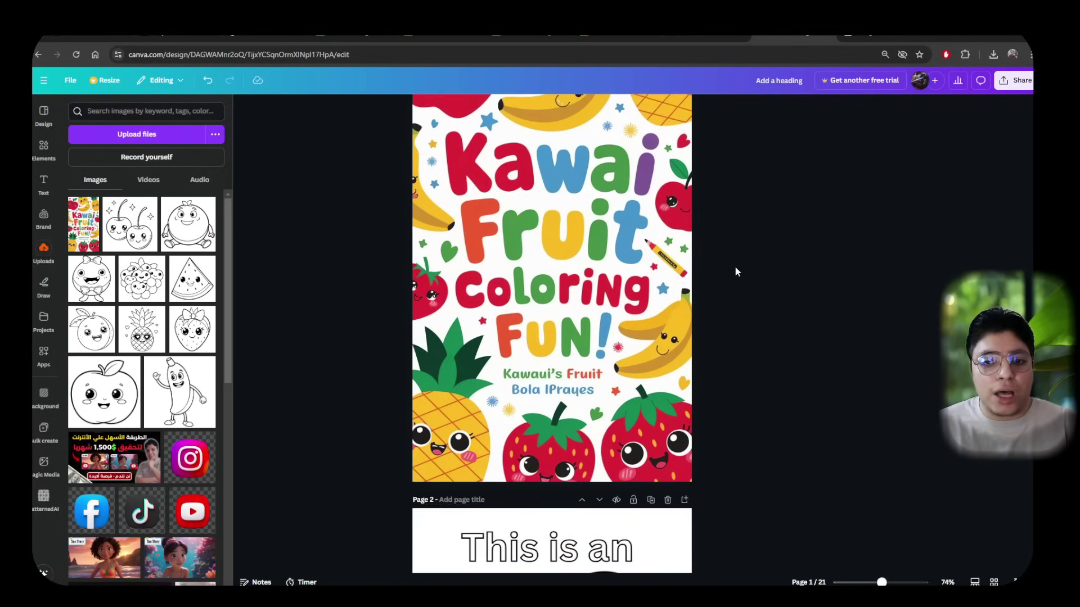
pyautogui.click(69, 83)
pyautogui.click(127, 295)
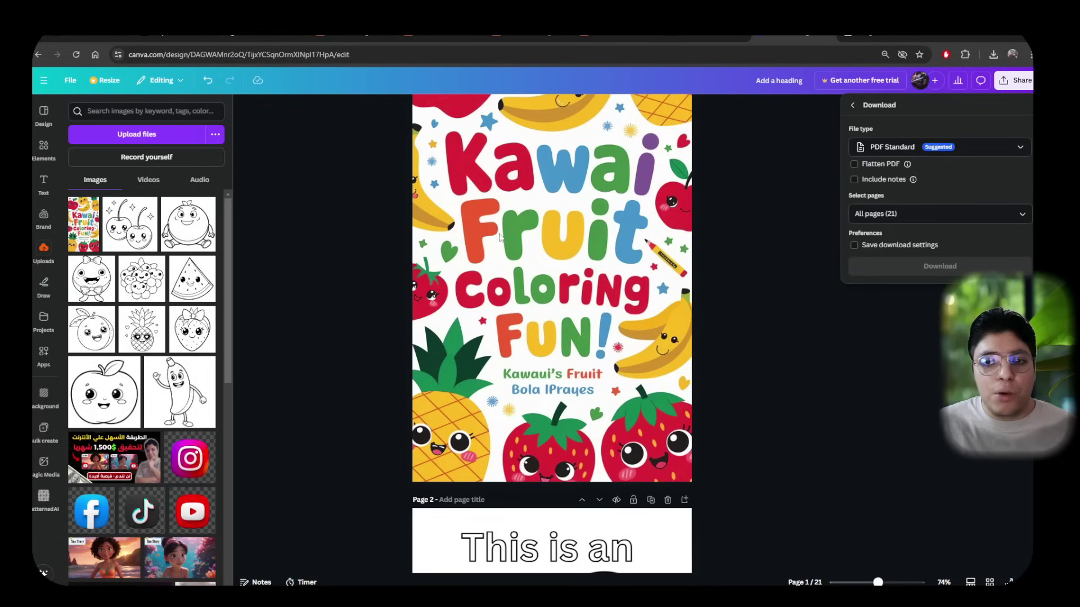
pyautogui.click(895, 145)
pyautogui.click(902, 266)
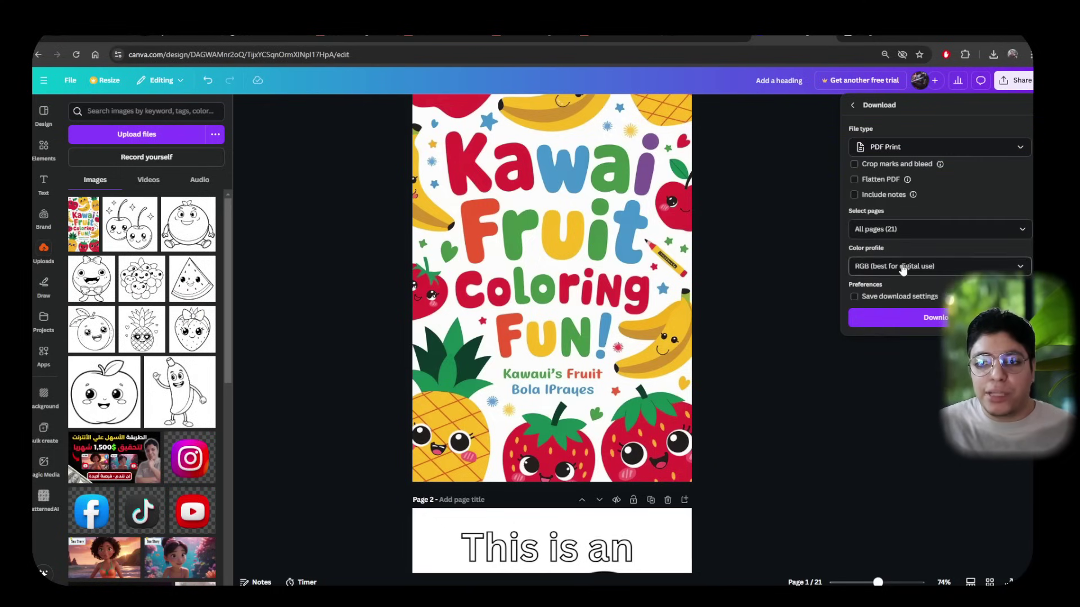
pyautogui.click(918, 321)
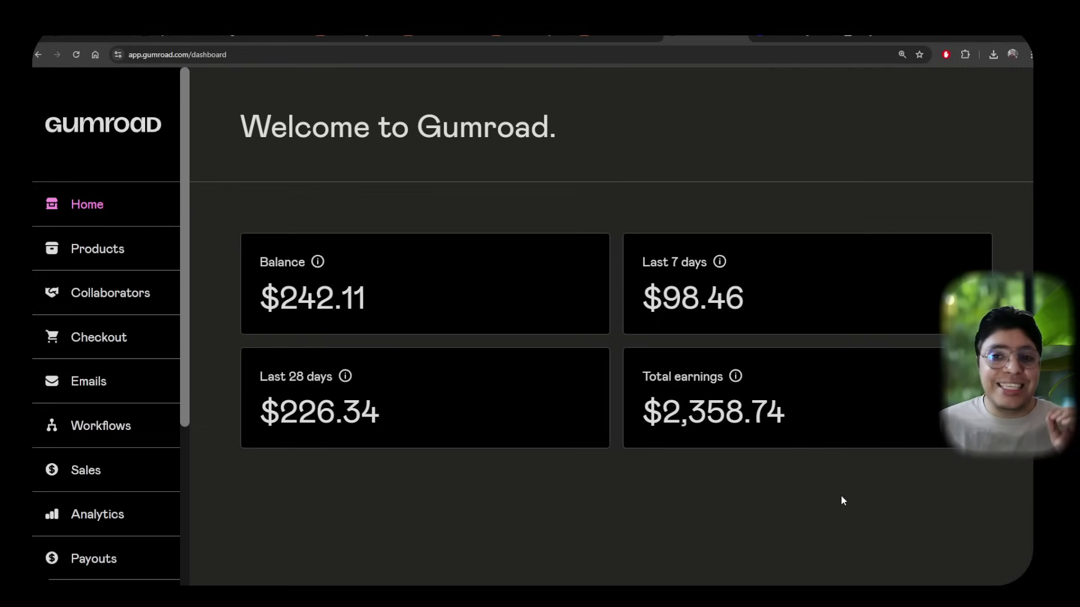
# - Start a new digital product in Gumroad and set its price to $1.5
pyautogui.click(131, 263)
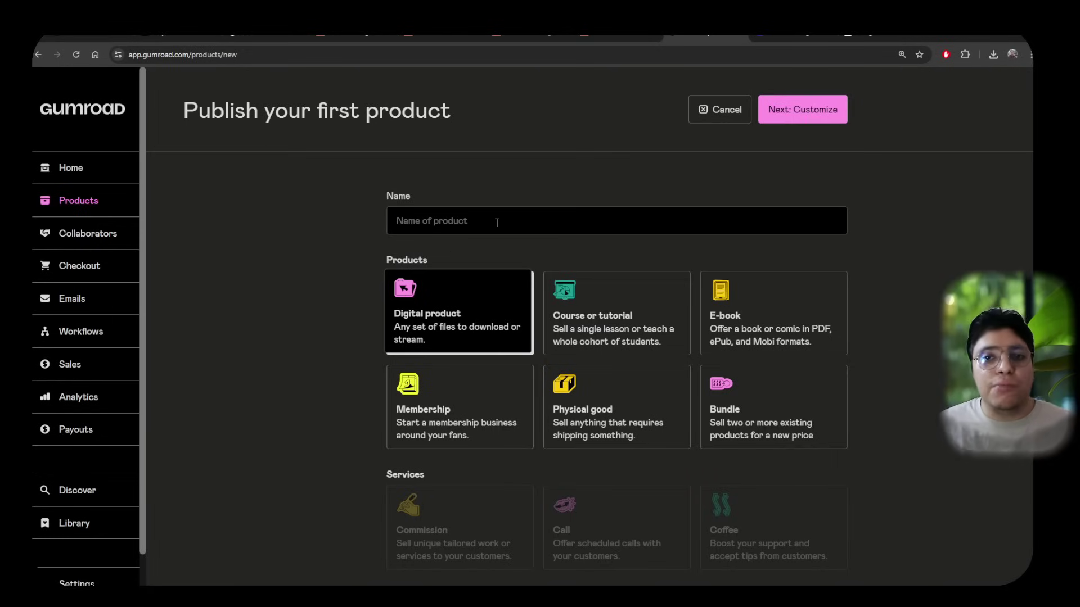
pyautogui.scroll(-2, 494, 228)
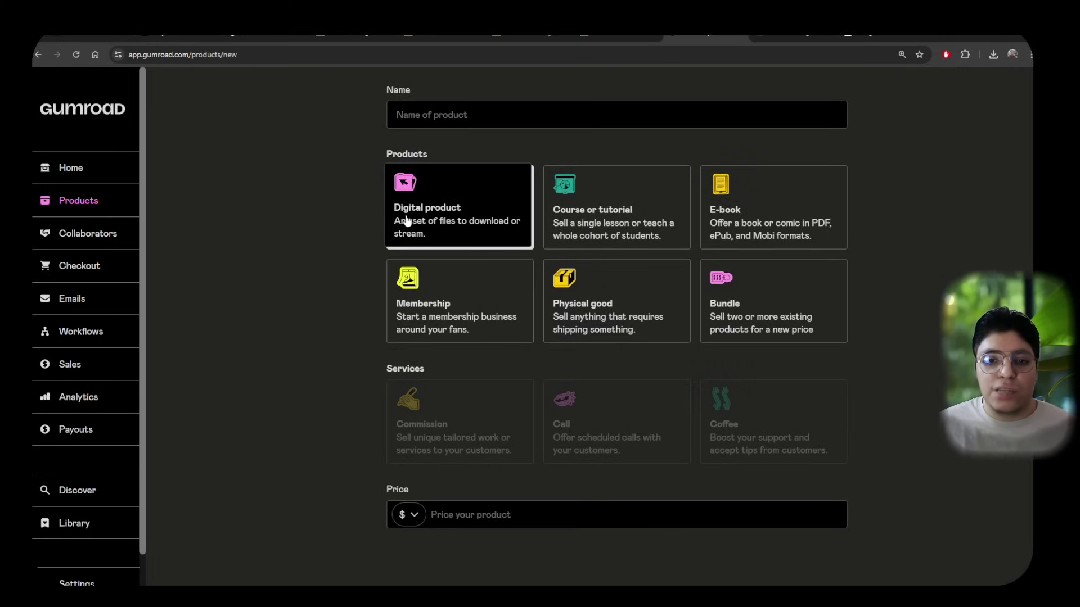
pyautogui.click(483, 522)
pyautogui.write('1.5')
pyautogui.click(287, 407)
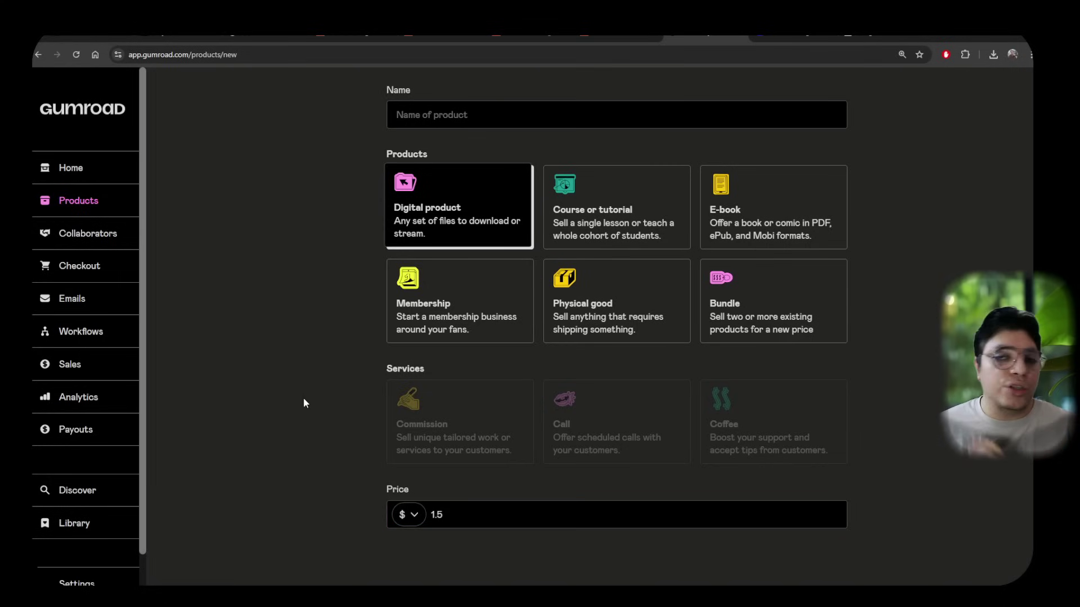
# - Name the product "Kawaai Fruits - 25 Coloring Pages" and continue to customizing it
pyautogui.scroll(1, 303, 400)
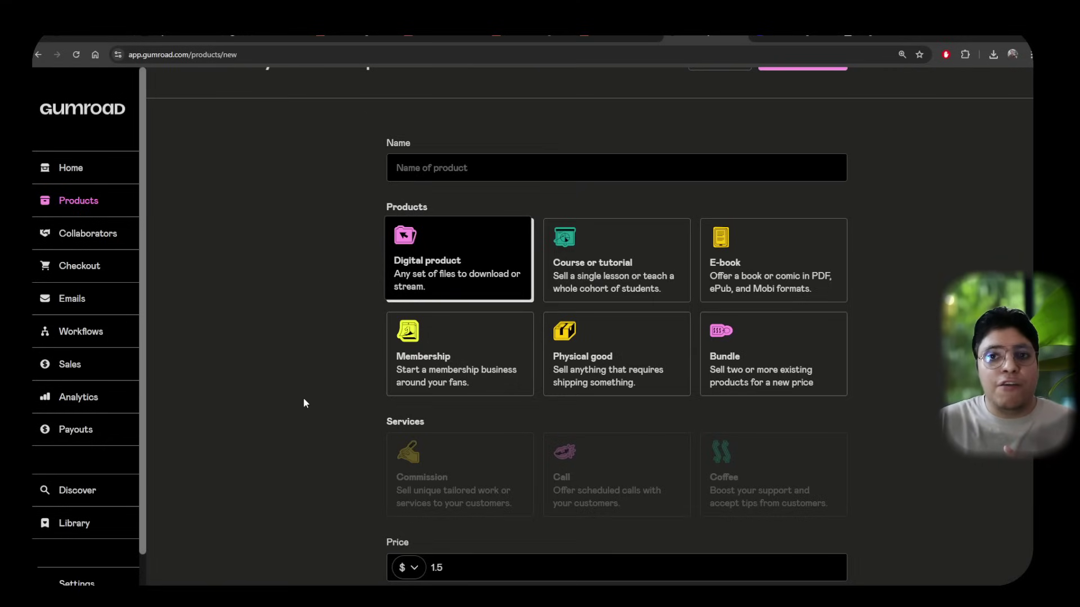
pyautogui.click(449, 158)
pyautogui.write('Kawaai Fruits - 25 Coloring Pages')
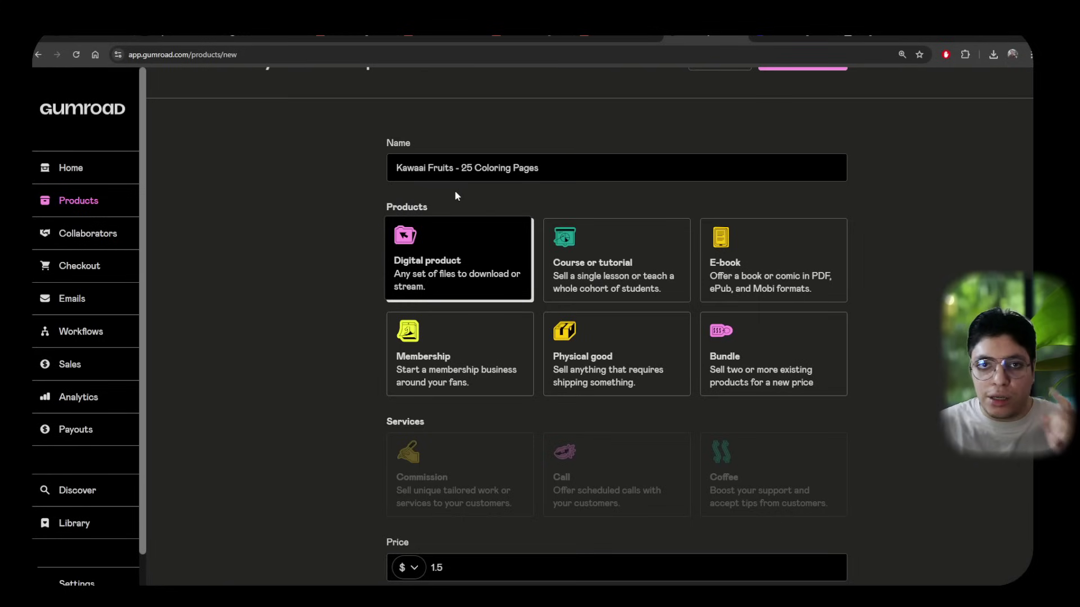
pyautogui.scroll(1, 475, 243)
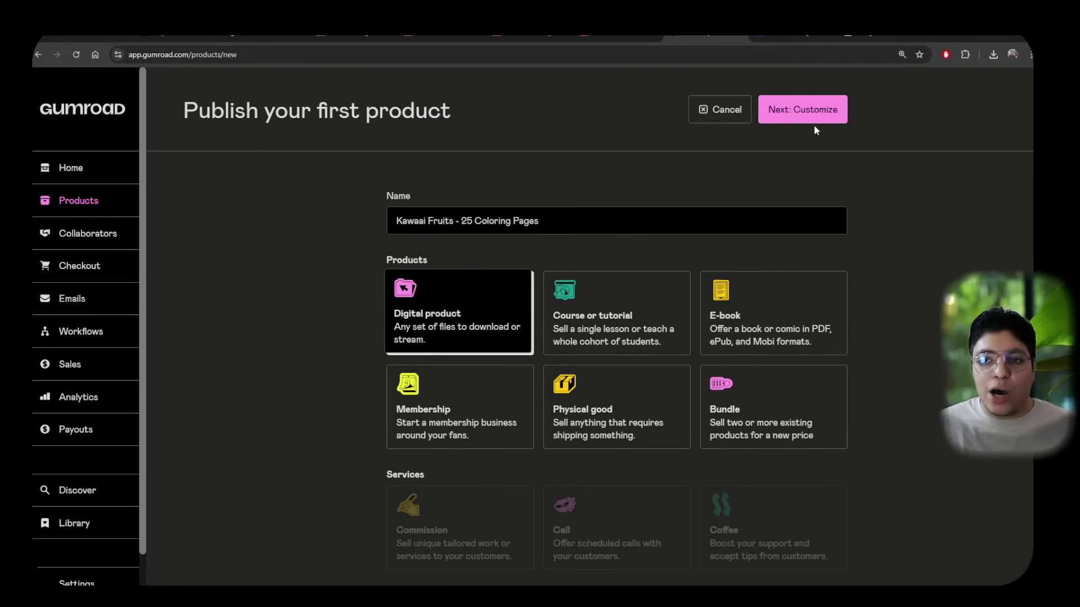
pyautogui.click(796, 117)
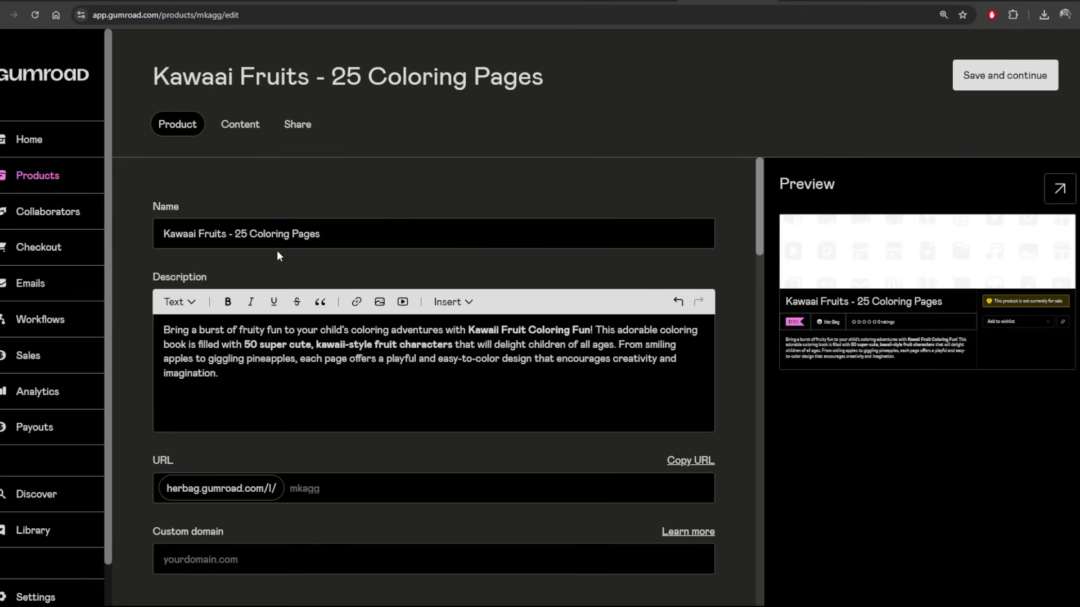
# - Review the product's name and description in Gumroad and compare the description with the one written by ChatGPT
pyautogui.scroll(-2, 285, 254)
pyautogui.scroll(2, 206, 304)
pyautogui.moveTo(332, 232); pyautogui.dragTo(162, 233)
pyautogui.click(249, 269)
pyautogui.hotkey('ctrl', 'Tab')
pyautogui.click(395, 413)
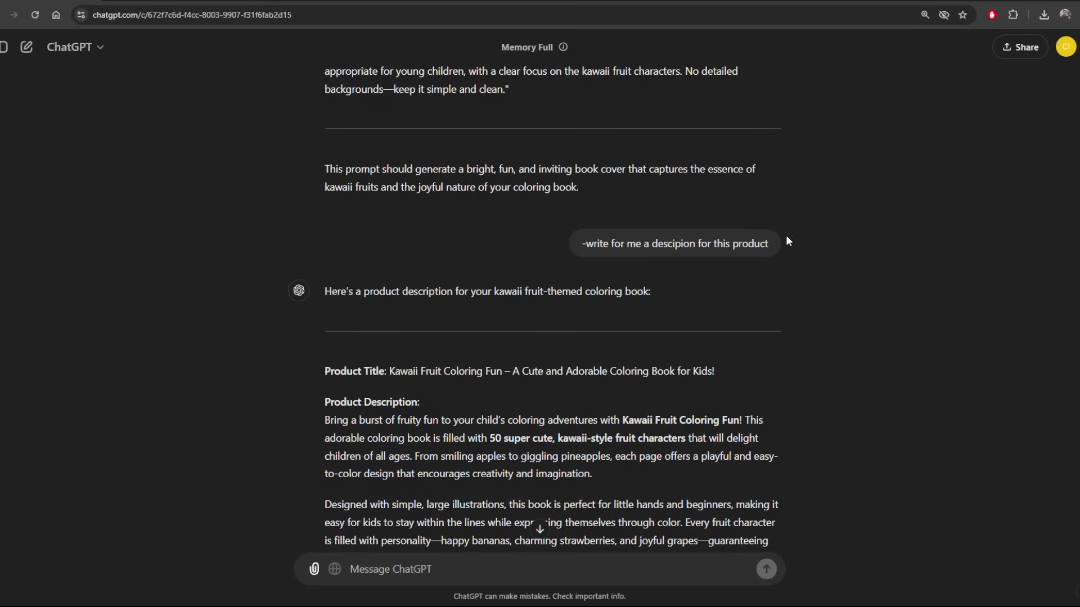
pyautogui.hotkey('ctrl', 'shift', 'Tab')
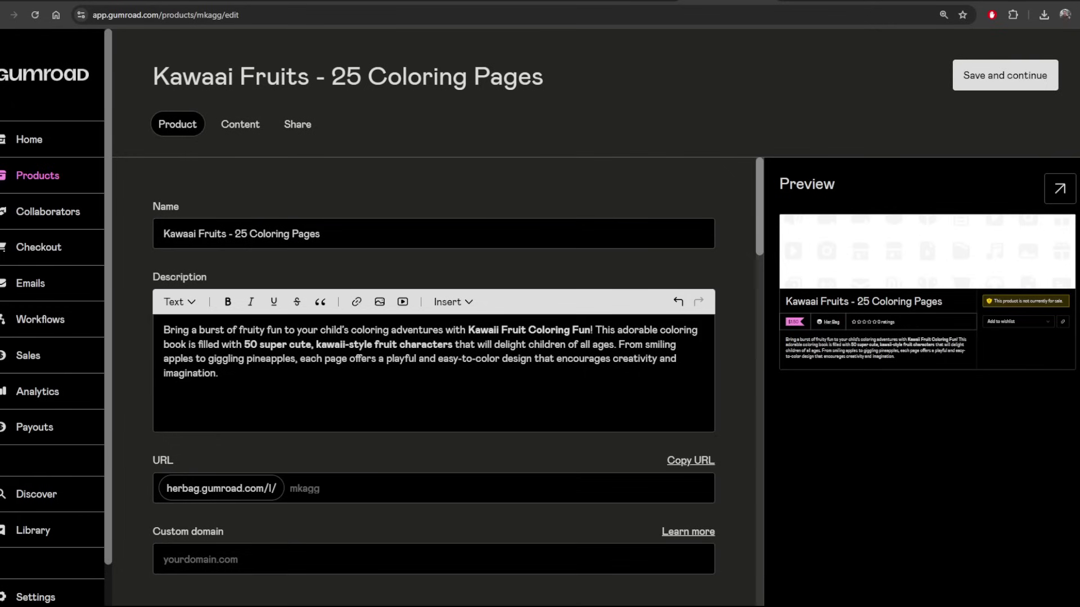
pyautogui.scroll(-3, 355, 316)
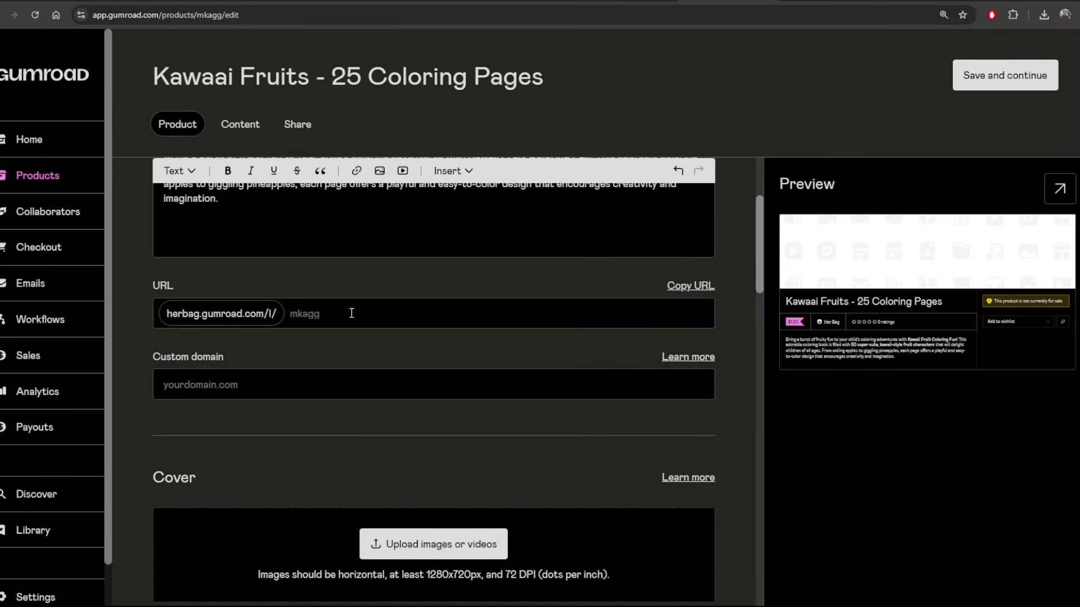
pyautogui.scroll(2, 352, 313)
pyautogui.scroll(1, 330, 431)
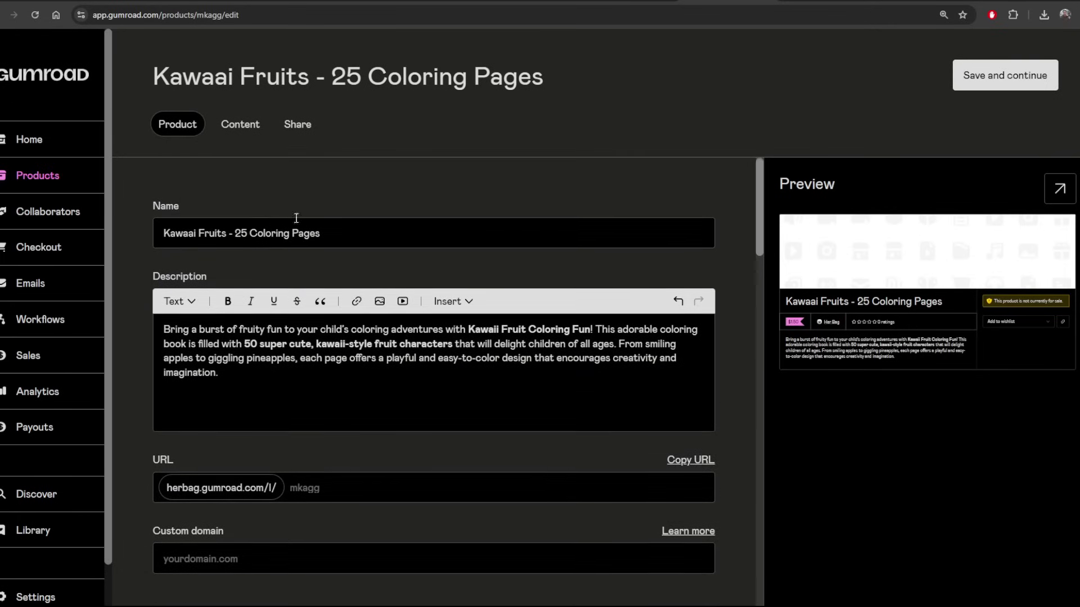
# - Set the product's custom URL ending to "Coloringpages-fruits"
pyautogui.scroll(-2, 248, 408)
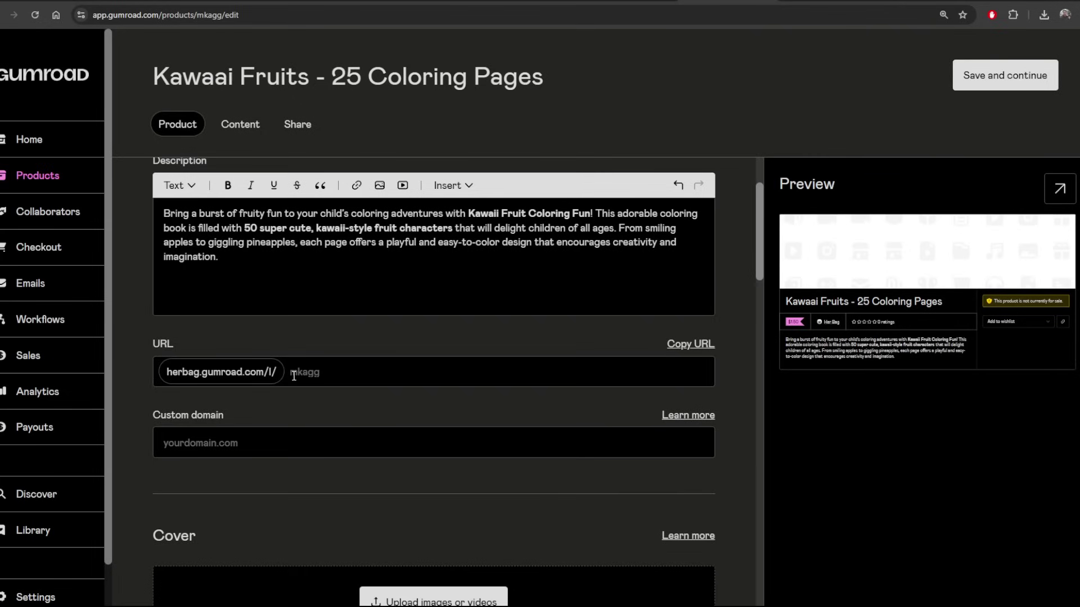
pyautogui.click(293, 376)
pyautogui.write('Co')
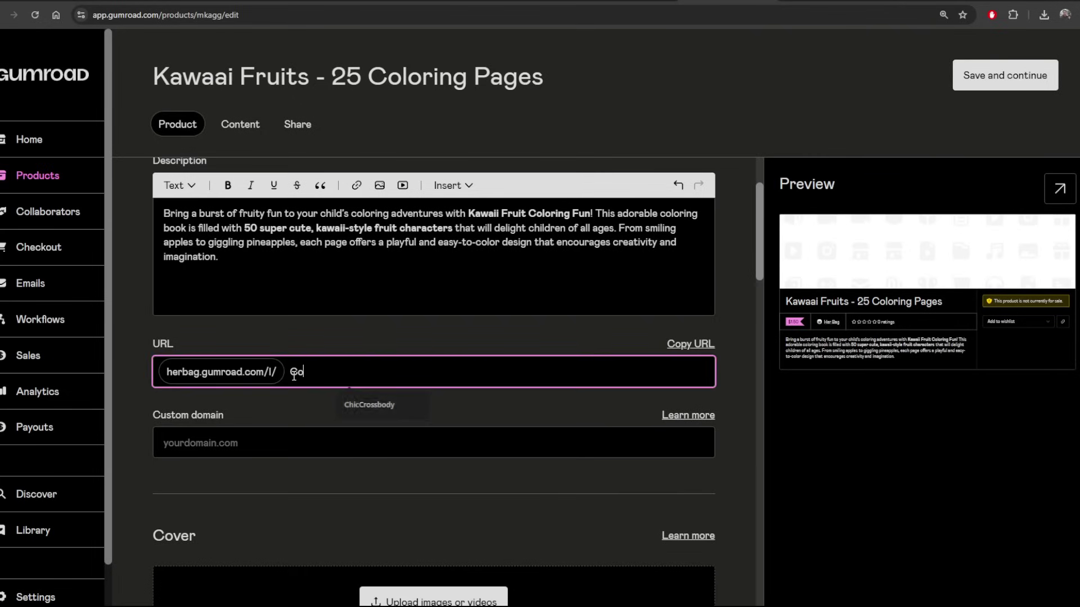
pyautogui.write('loringpages')
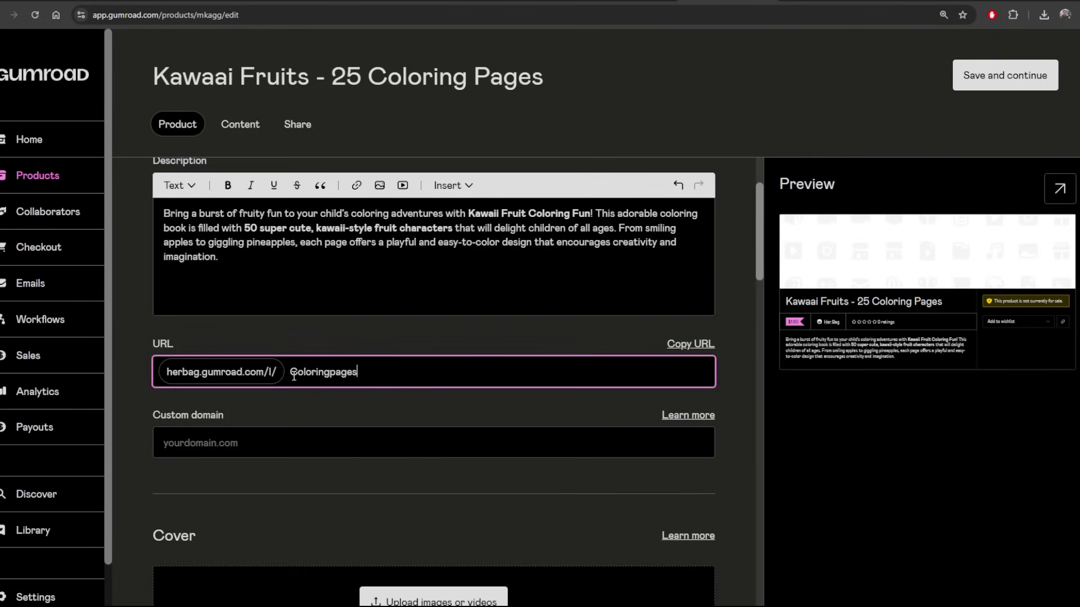
pyautogui.write('-fruits')
pyautogui.click(354, 412)
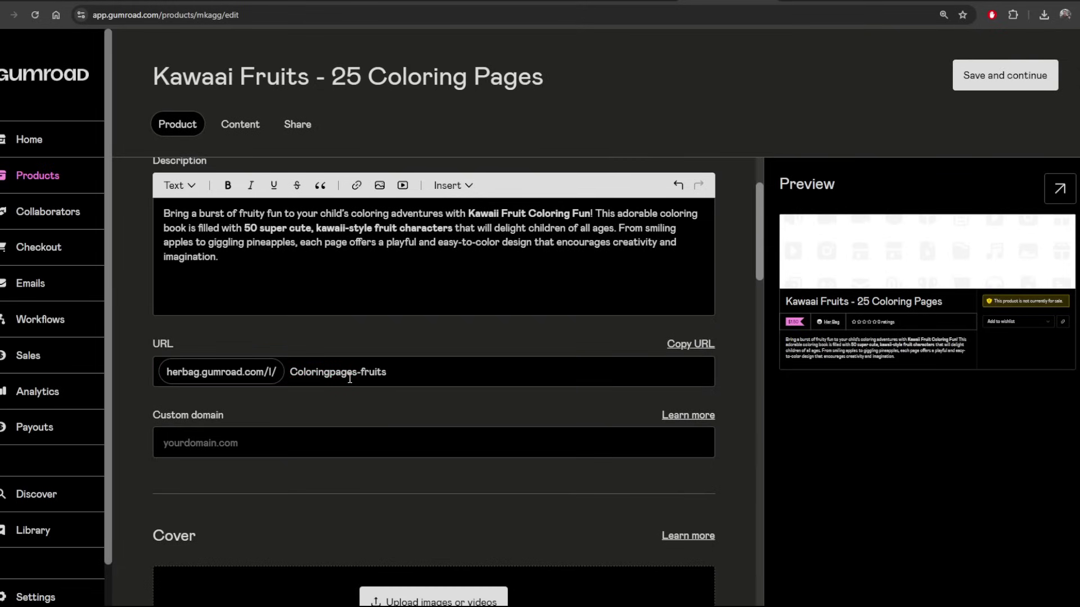
pyautogui.scroll(-5, 349, 379)
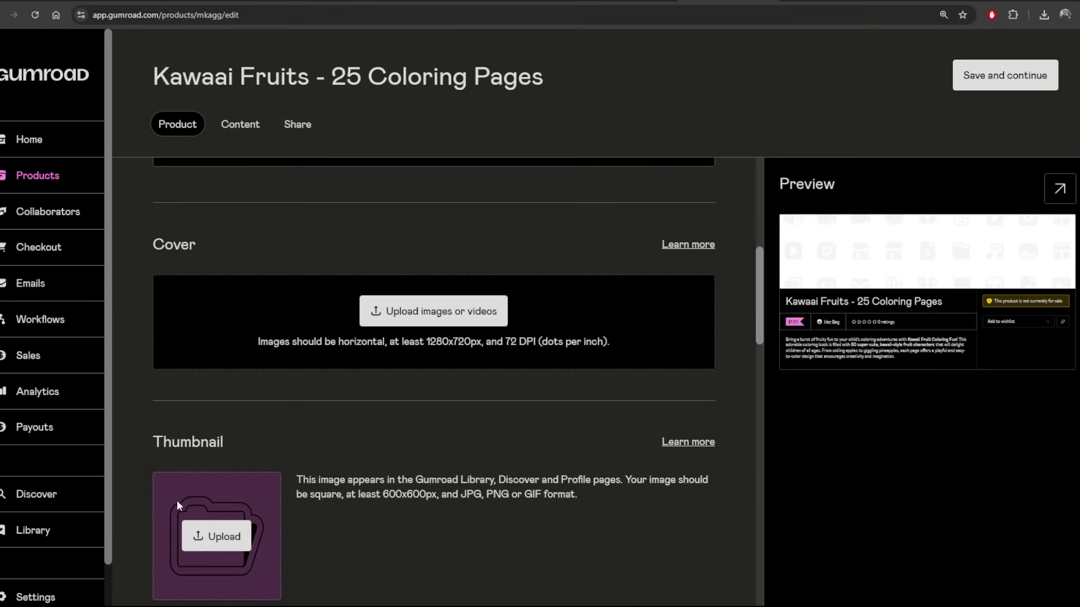
# - Upload the colorful kawaii fruit book cover image from the computer as the product's cover
pyautogui.click(400, 324)
pyautogui.click(334, 330)
pyautogui.click(180, 143)
pyautogui.click(447, 269)
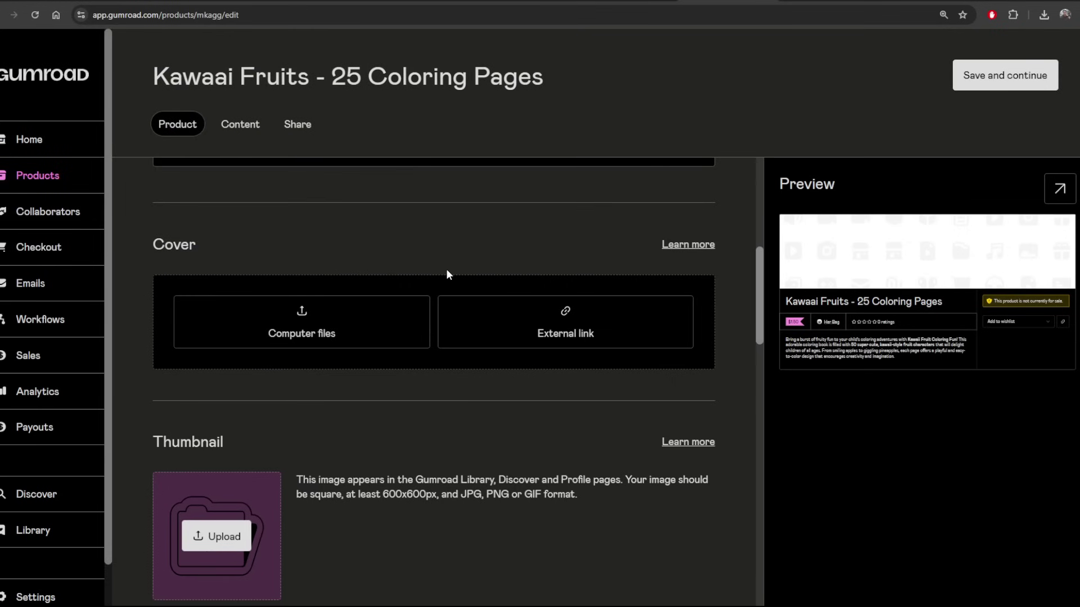
pyautogui.scroll(-1, 955, 292)
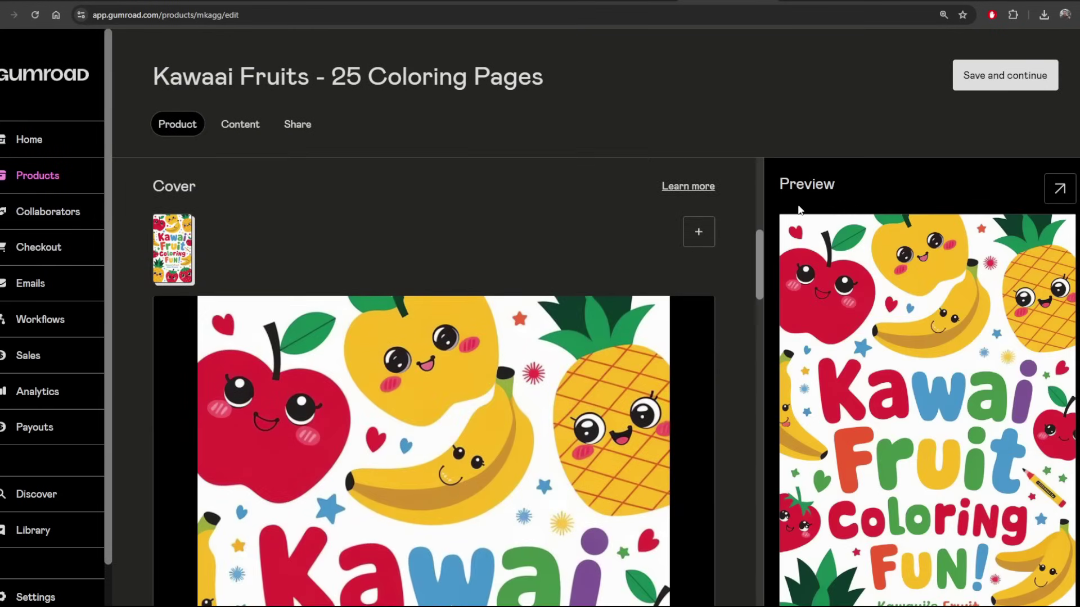
# - Examine the new cover in the product preview along with the title, description and thumbnail
pyautogui.scroll(-1, 531, 212)
pyautogui.scroll(-5, 797, 271)
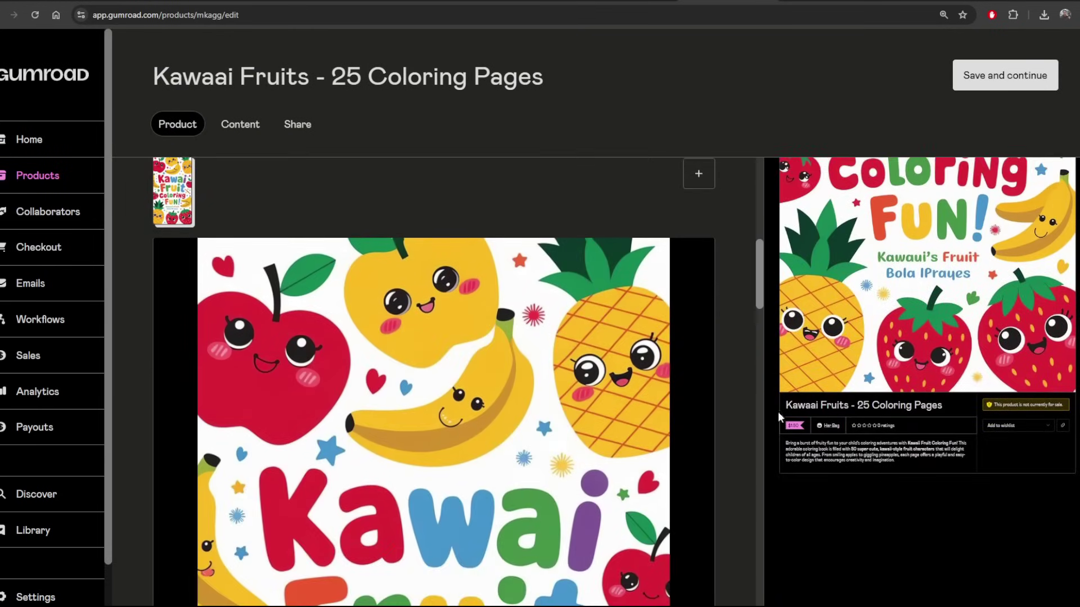
pyautogui.scroll(6, 850, 177)
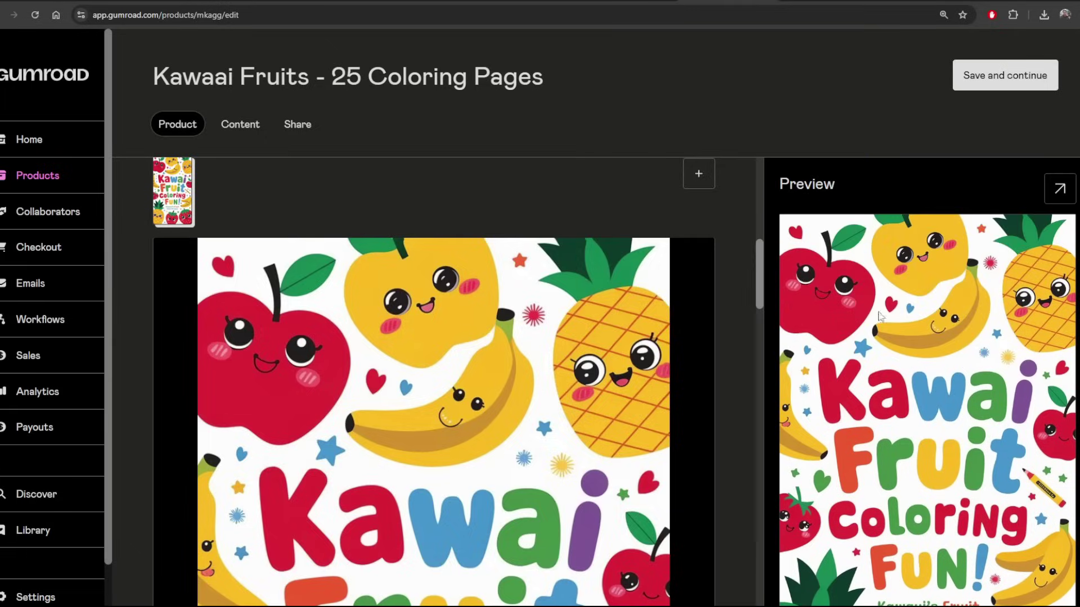
pyautogui.scroll(-4, 874, 309)
pyautogui.scroll(-2, 869, 459)
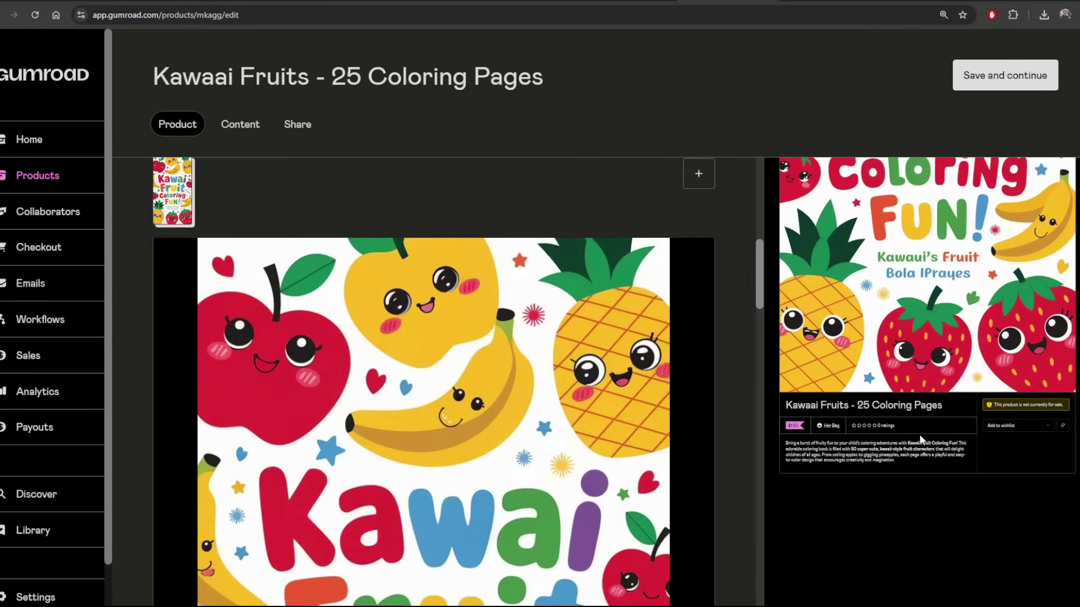
pyautogui.scroll(-7, 742, 342)
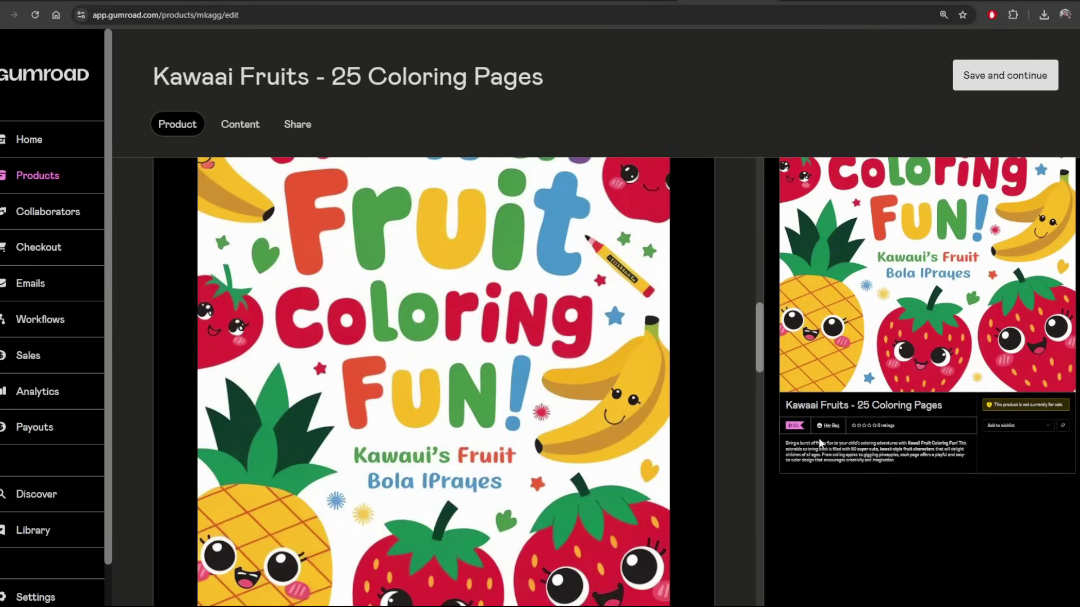
pyautogui.scroll(-4, 809, 421)
pyautogui.scroll(-7, 727, 467)
pyautogui.scroll(-1, 689, 454)
pyautogui.scroll(3, 939, 426)
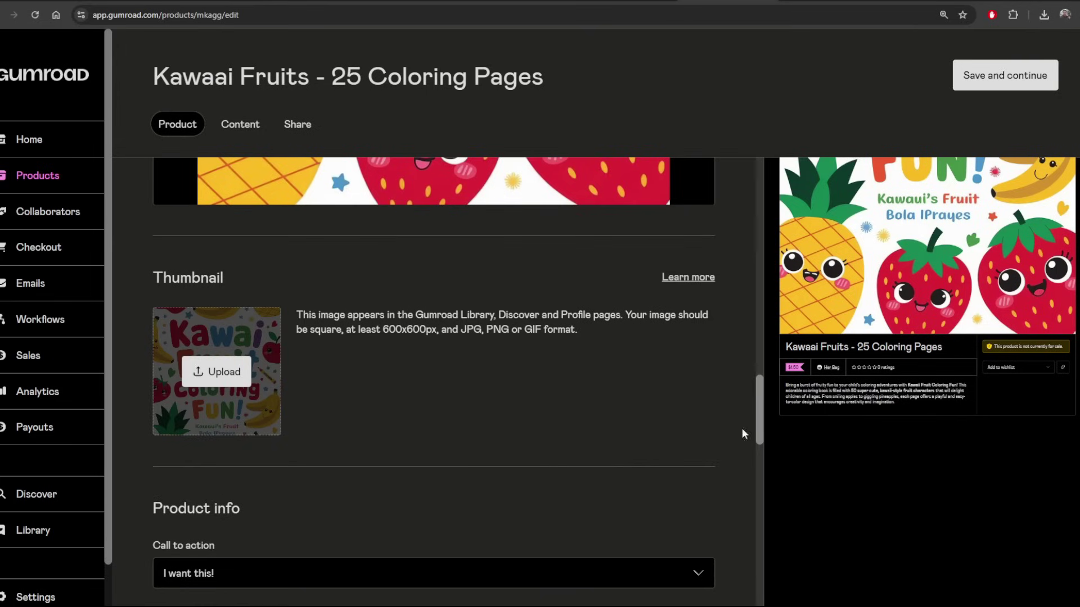
# - Set the product's call to action to "Buy this"
pyautogui.scroll(-4, 548, 416)
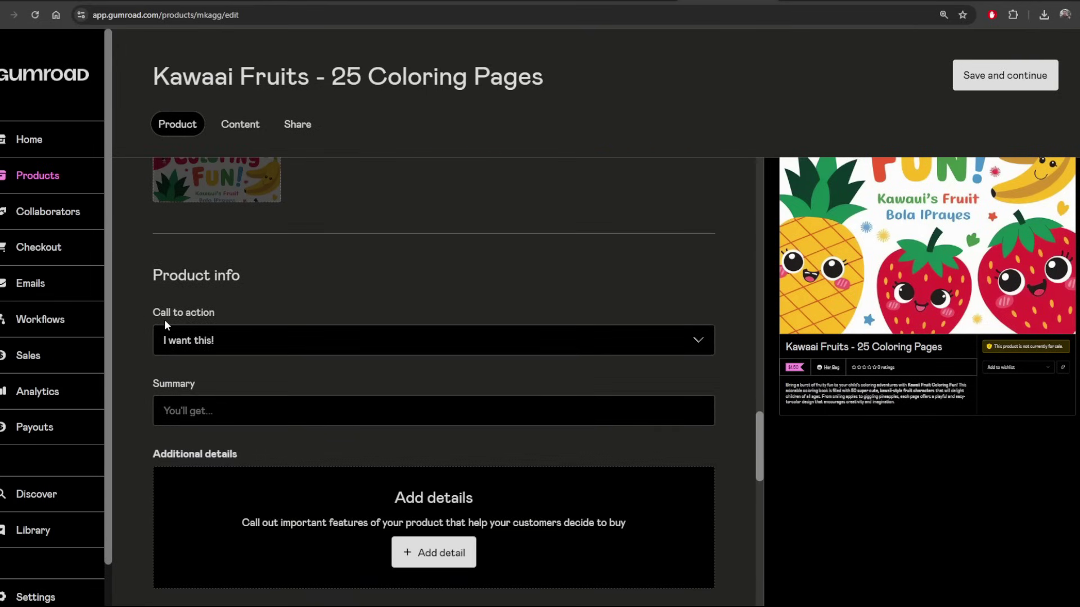
pyautogui.moveTo(166, 325); pyautogui.dragTo(280, 311)
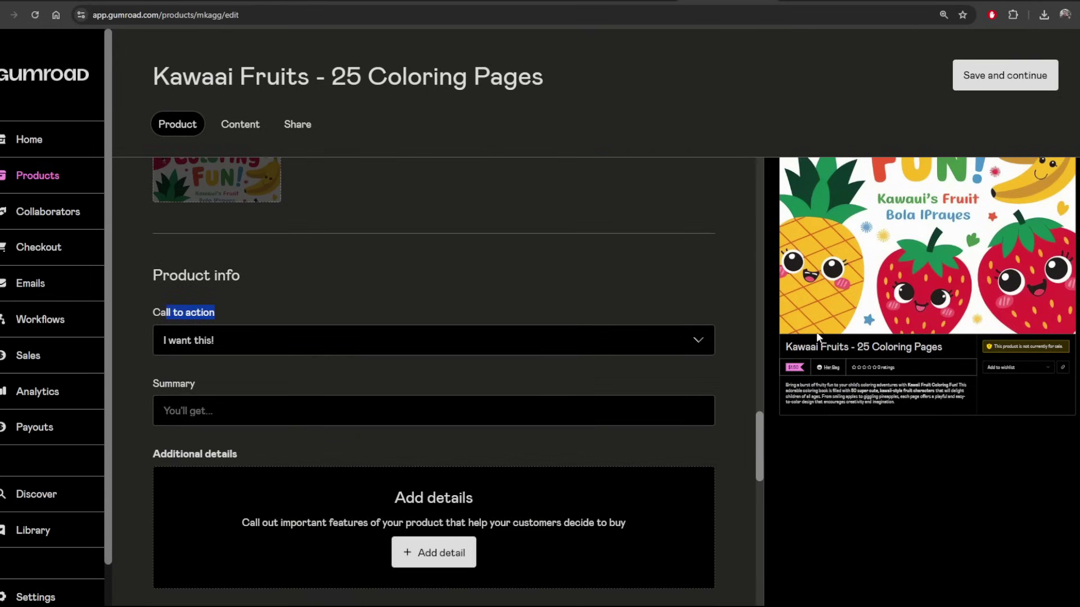
pyautogui.click(271, 339)
pyautogui.click(612, 382)
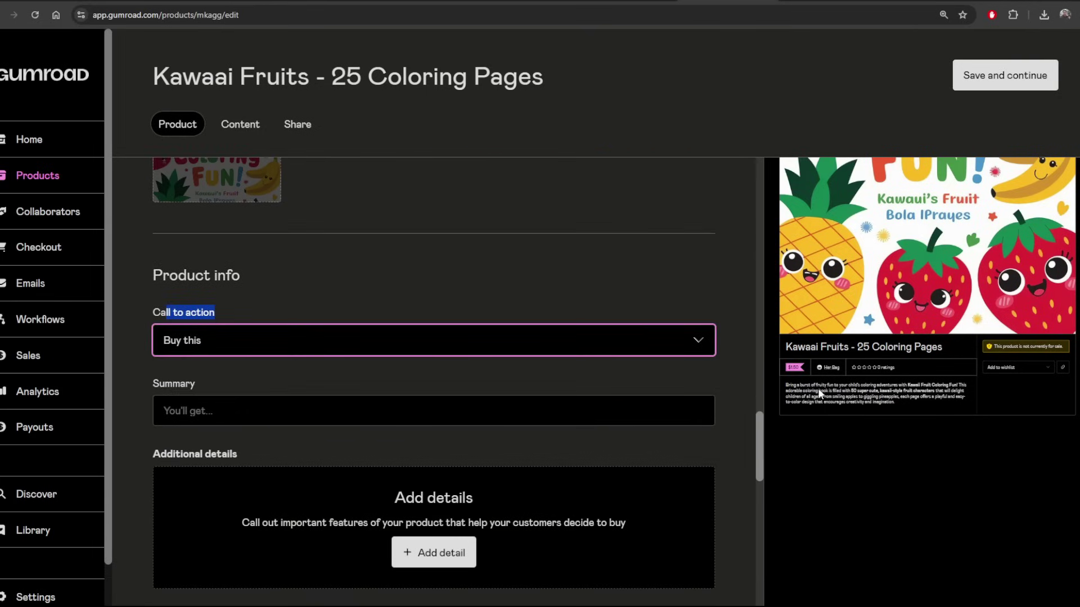
pyautogui.click(242, 344)
pyautogui.click(371, 277)
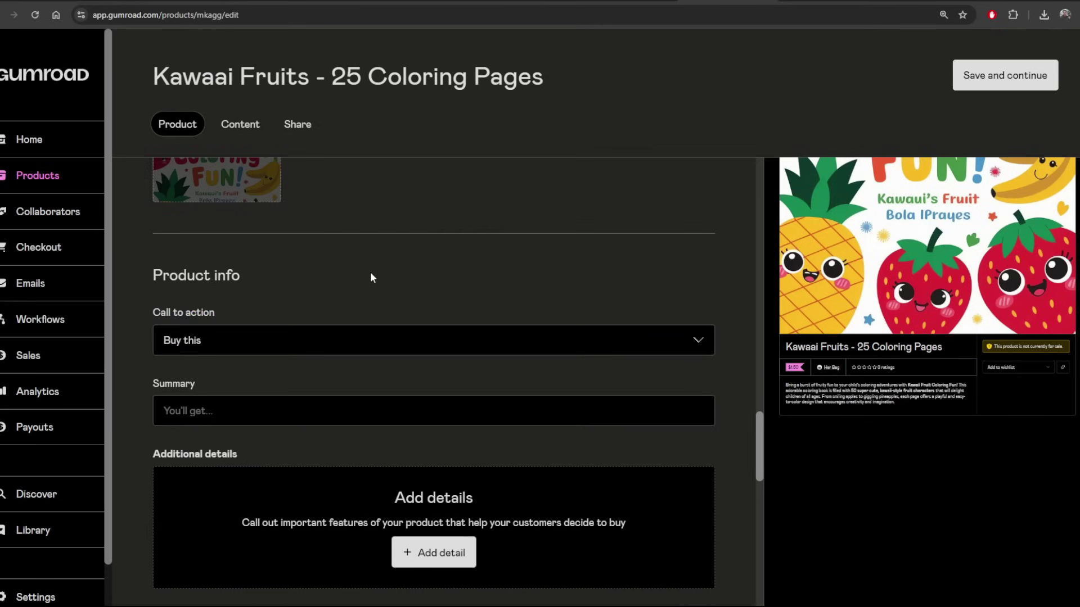
# - Copy the product title "Kawaai Fruits - 25 Coloring Pages" into the product's summary
pyautogui.tripleClick(401, 72)
pyautogui.hotkey('ctrl', 'c')
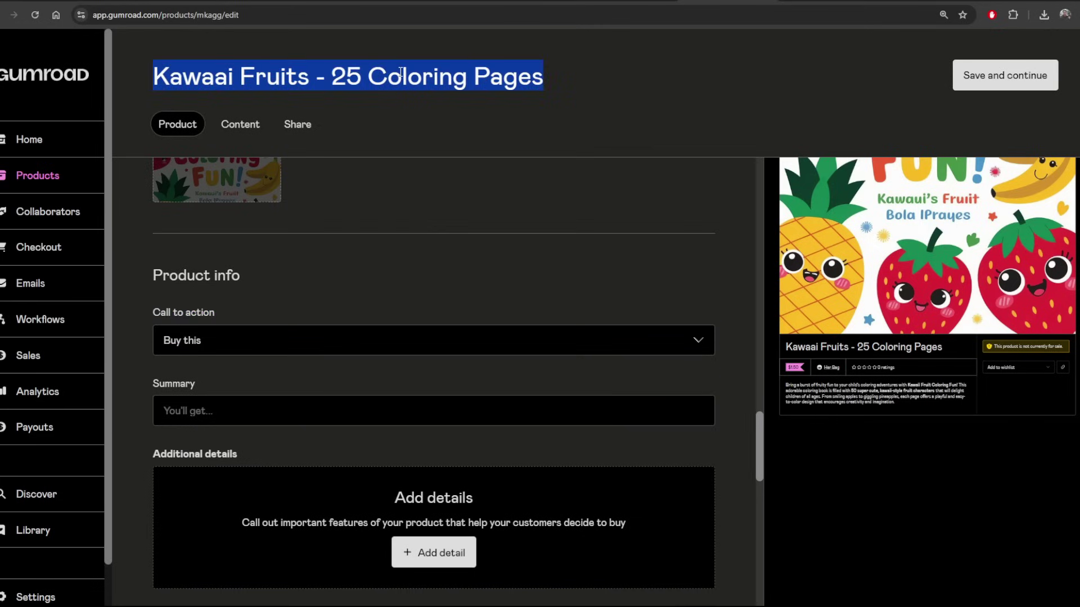
pyautogui.click(231, 406)
pyautogui.hotkey('ctrl', 'v')
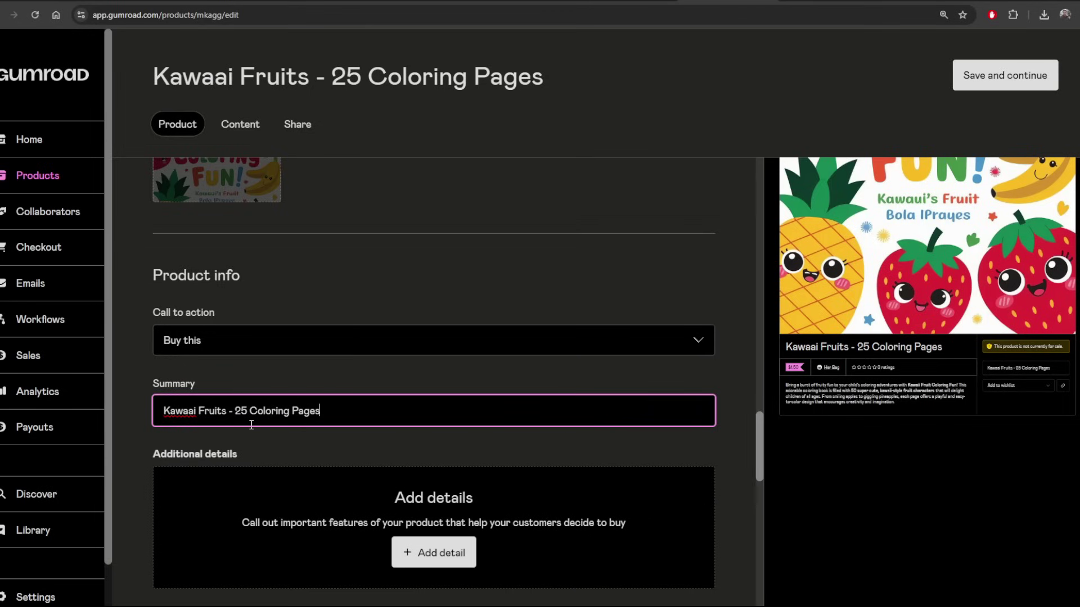
# - Allow customers to choose a quantity, save the product details and continue to the product's content
pyautogui.scroll(-1, 337, 417)
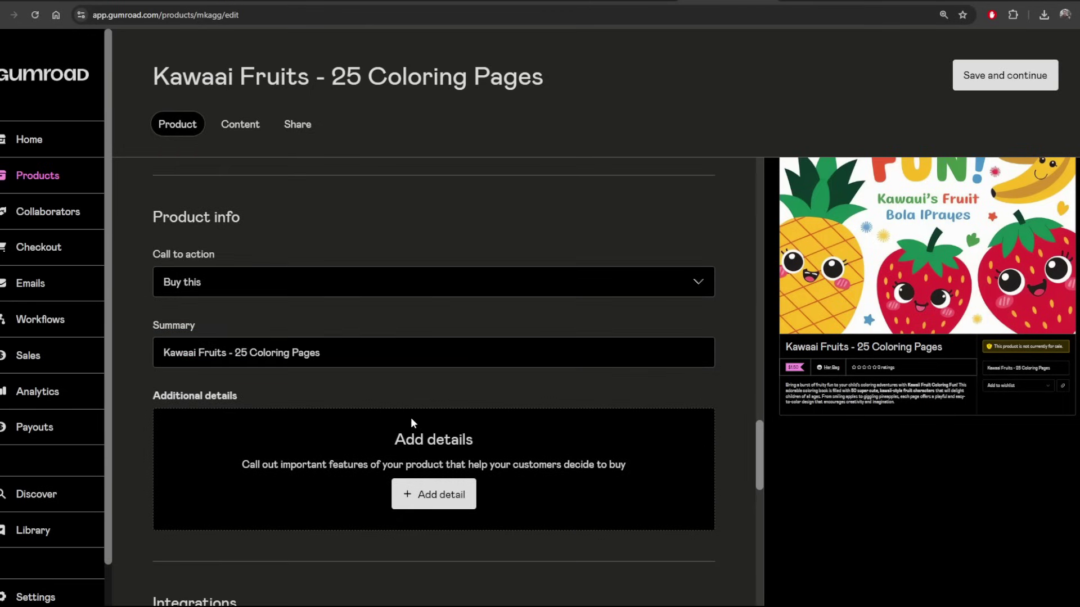
pyautogui.scroll(-3, 337, 389)
pyautogui.scroll(-3, 422, 327)
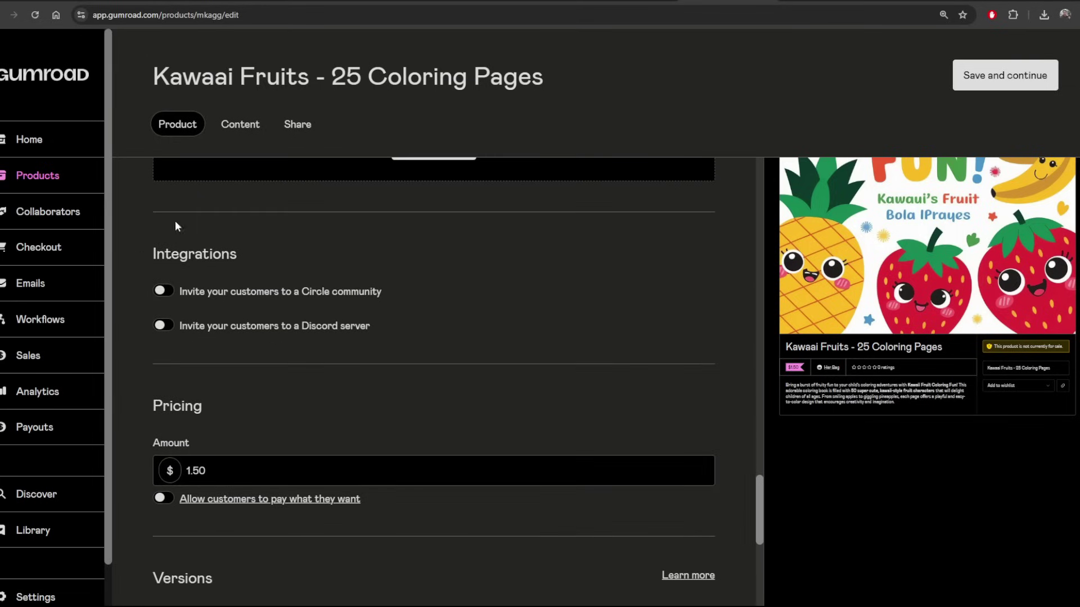
pyautogui.scroll(-3, 358, 285)
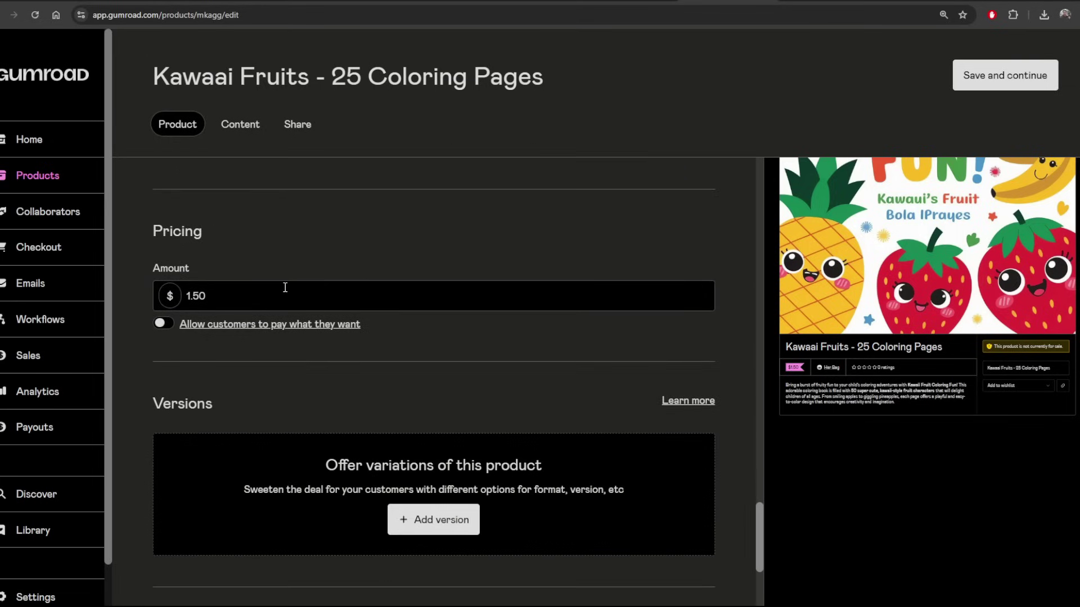
pyautogui.scroll(-3, 285, 288)
pyautogui.scroll(-1, 356, 297)
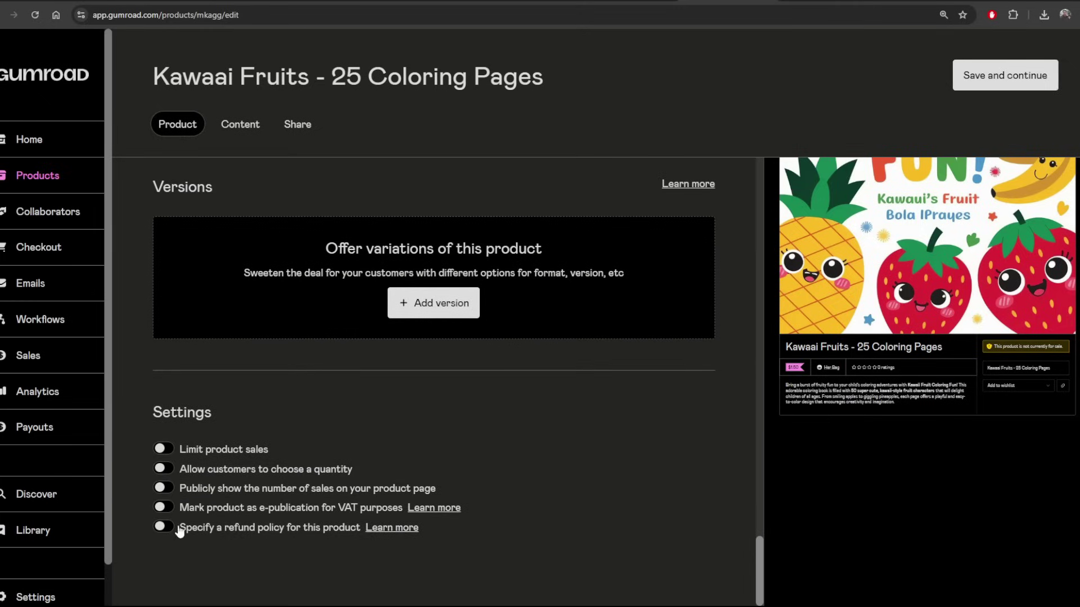
pyautogui.click(167, 472)
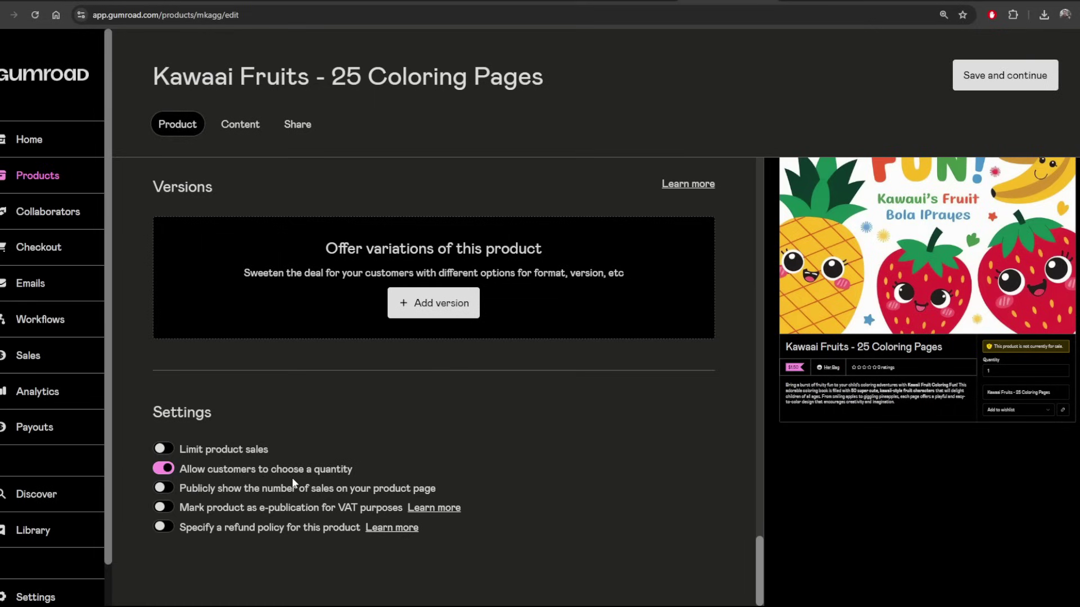
pyautogui.scroll(5, 378, 405)
pyautogui.click(967, 76)
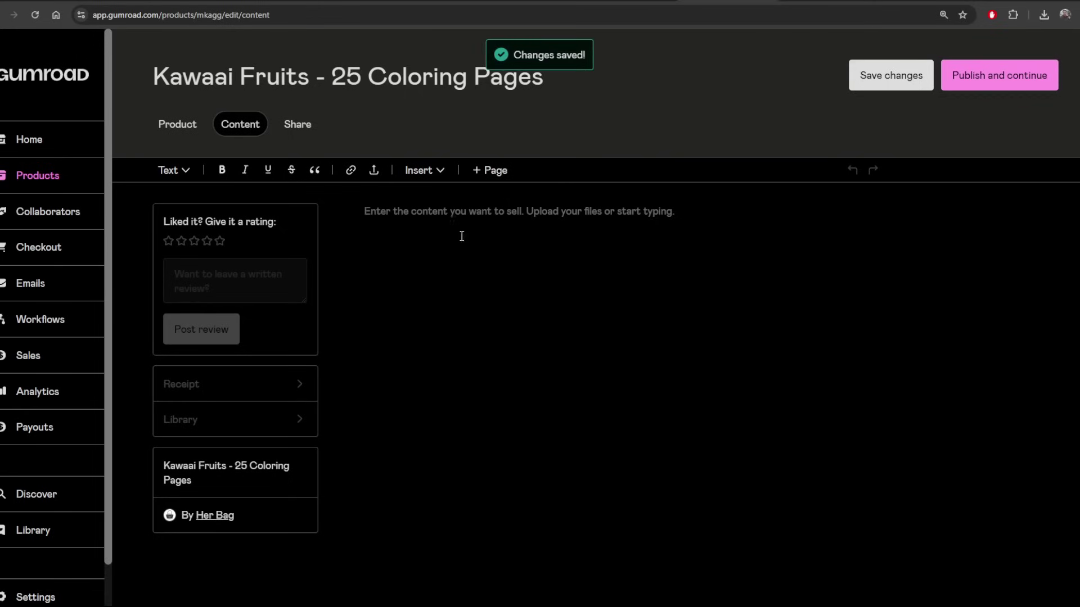
# - Upload the "Kawaai coloring pages" PDF from the computer as the product's content
pyautogui.click(373, 175)
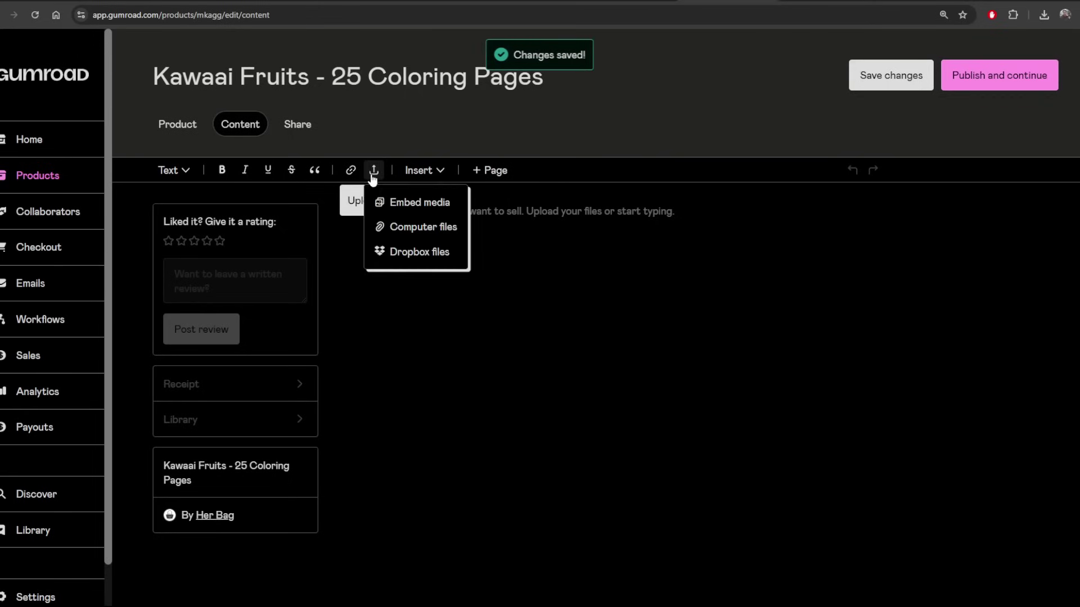
pyautogui.click(415, 229)
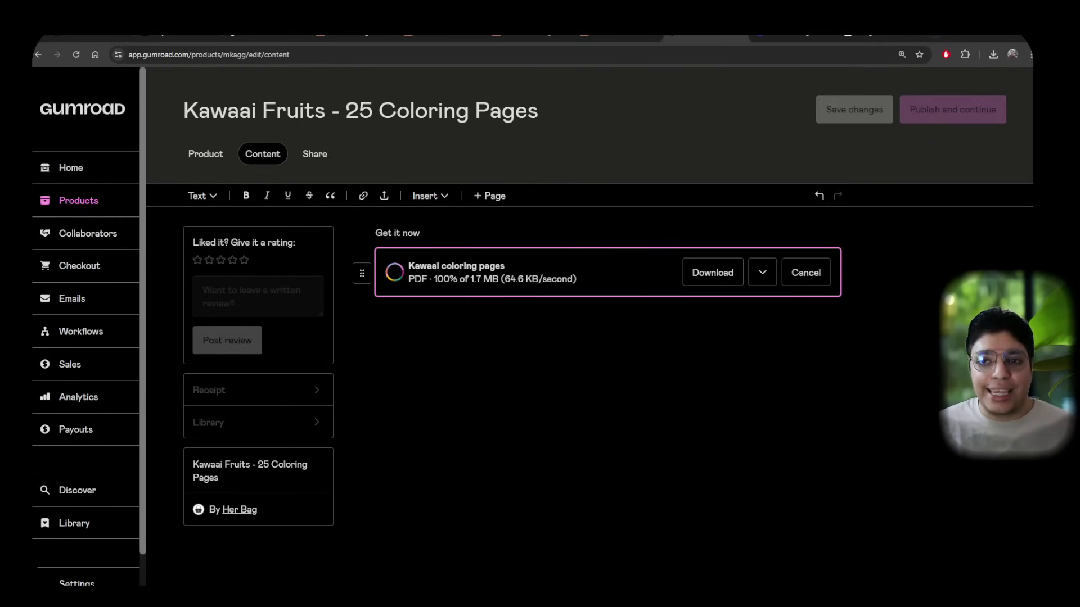
# - Switch to the coloring book design in Canva and choose JPG as its download file type
pyautogui.click(793, 37)
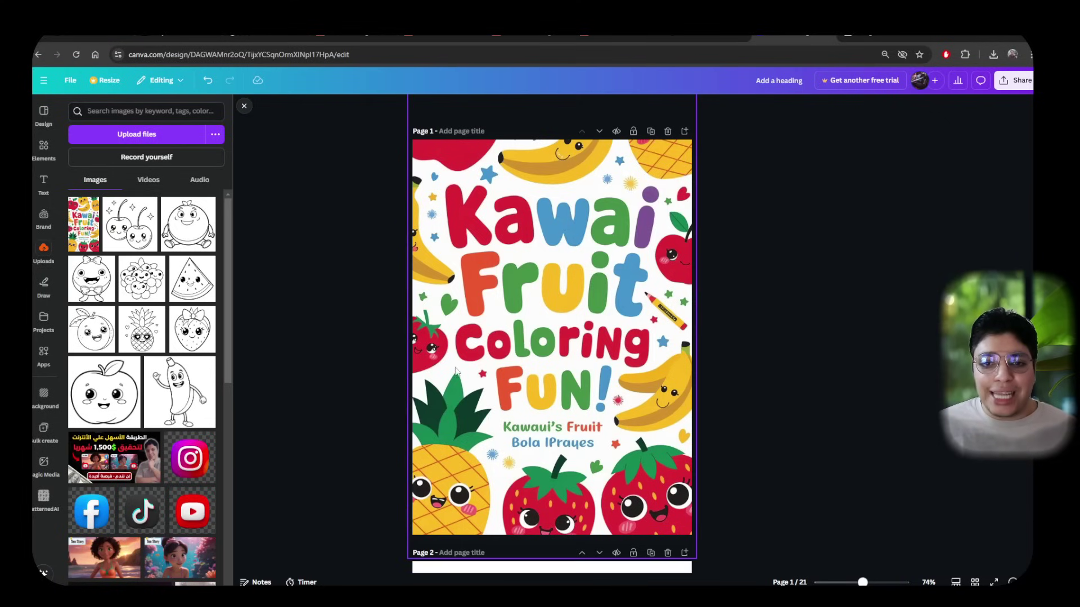
pyautogui.click(71, 81)
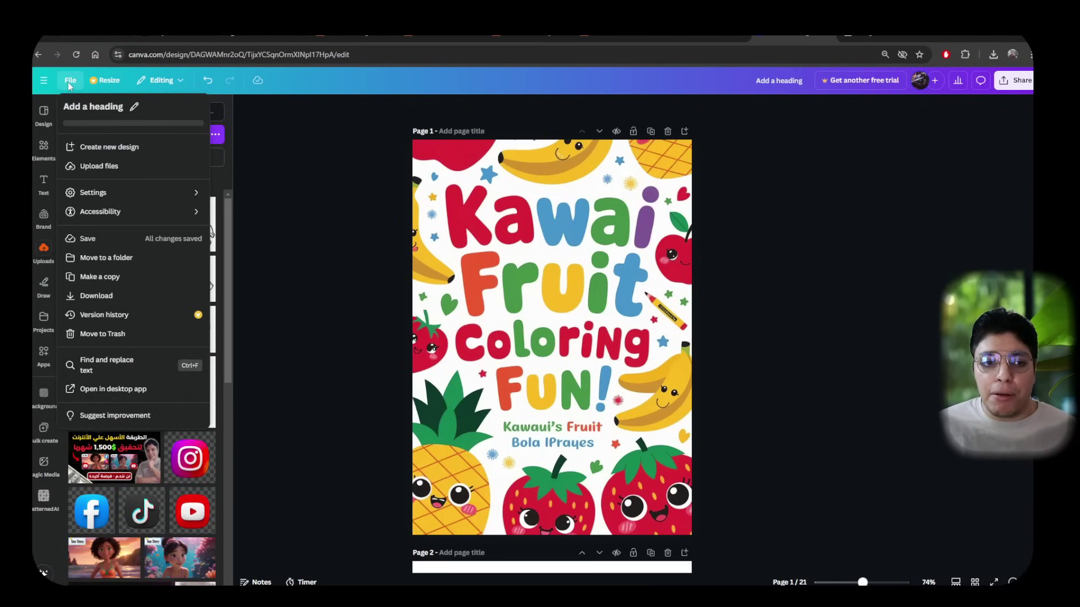
pyautogui.click(137, 296)
pyautogui.click(915, 149)
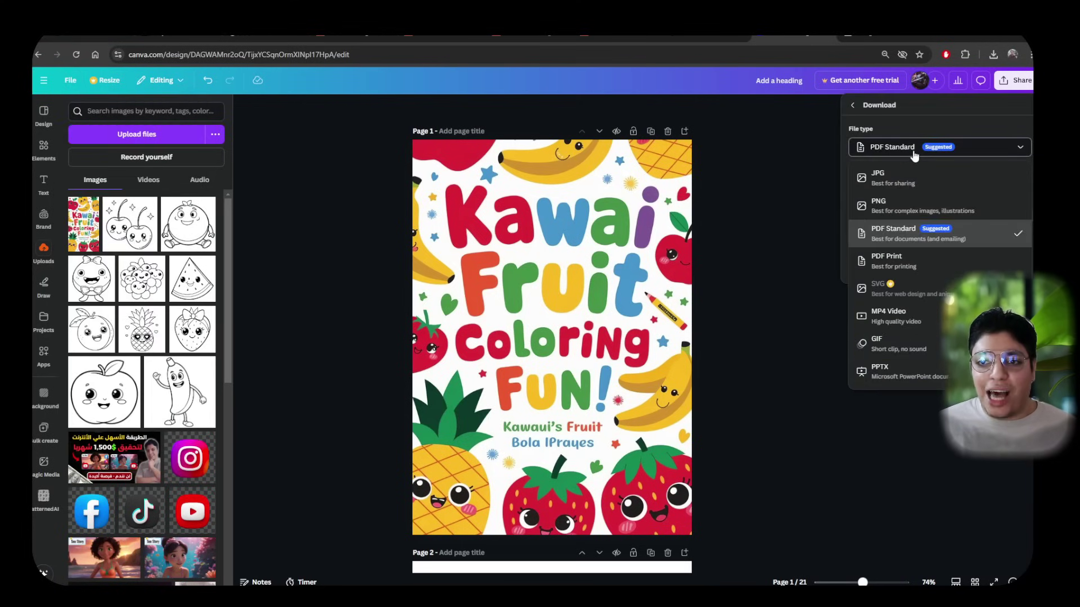
pyautogui.click(895, 177)
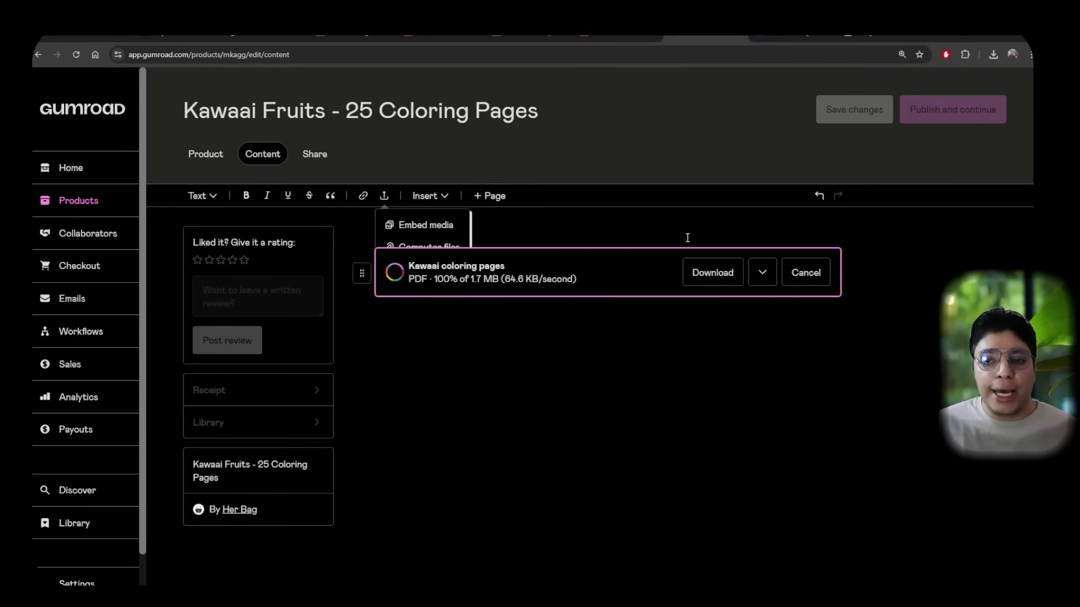
# - Back in Gumroad, cancel the PDF upload and upload the coloring page images 1 to 10 from the desktop's New folder instead
pyautogui.click(804, 272)
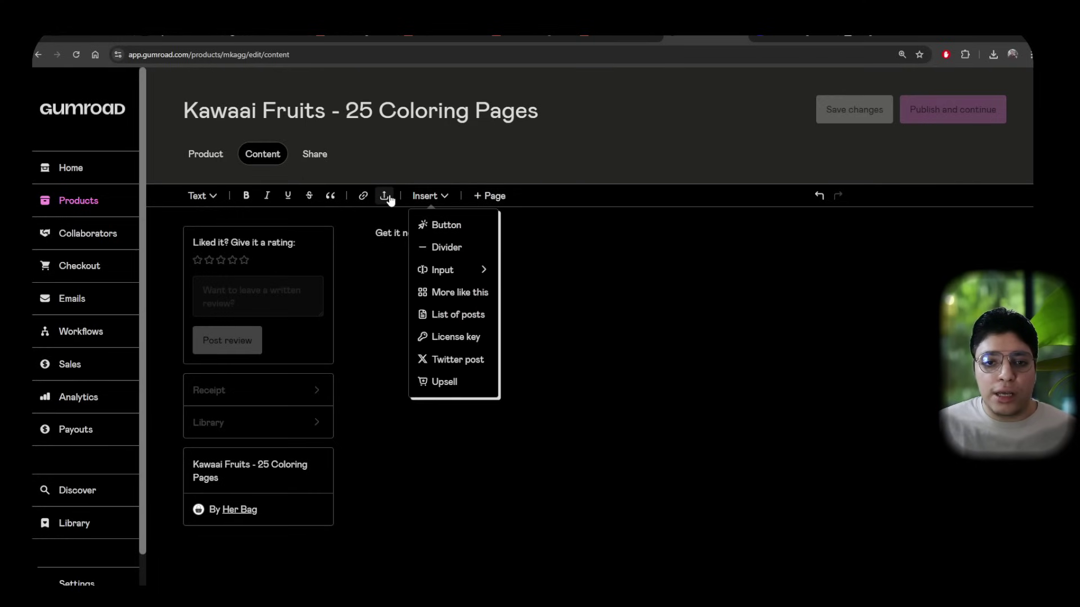
pyautogui.moveTo(385, 200)
pyautogui.click(420, 250)
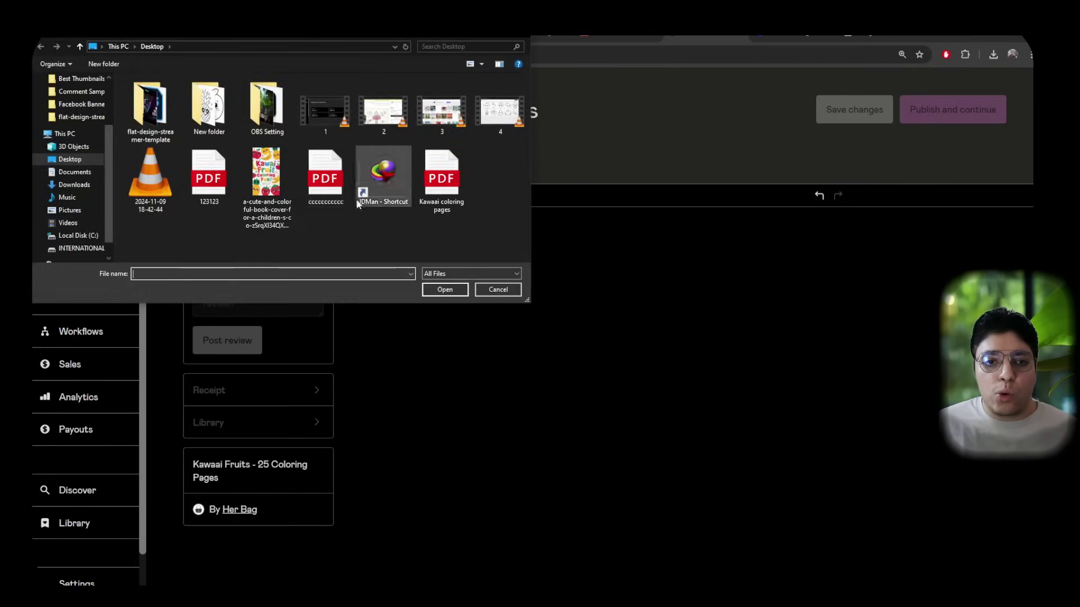
pyautogui.doubleClick(221, 118)
pyautogui.moveTo(146, 205); pyautogui.dragTo(524, 78)
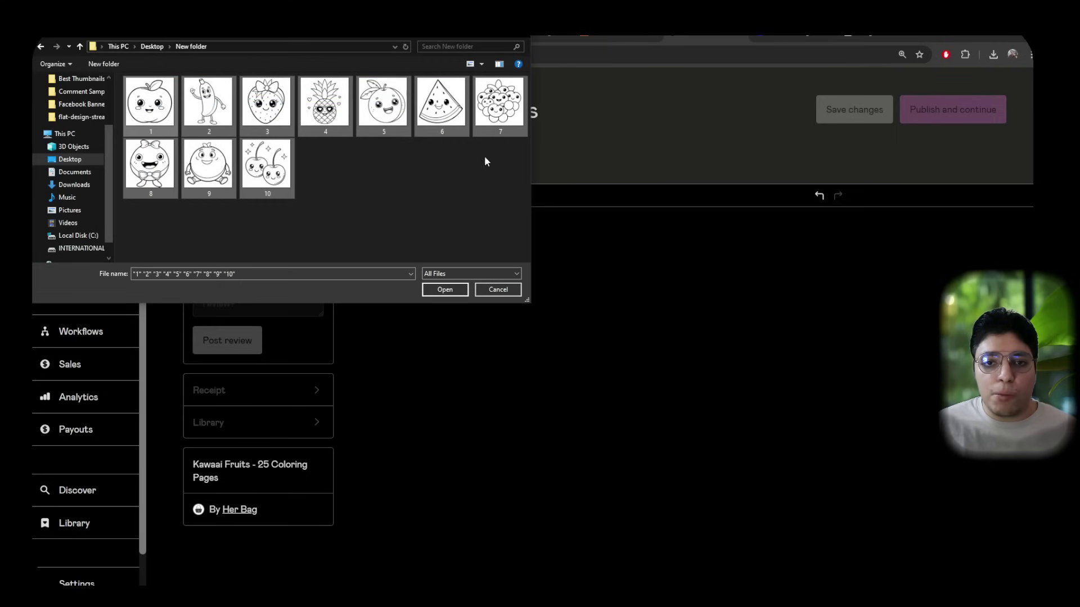
pyautogui.click(445, 289)
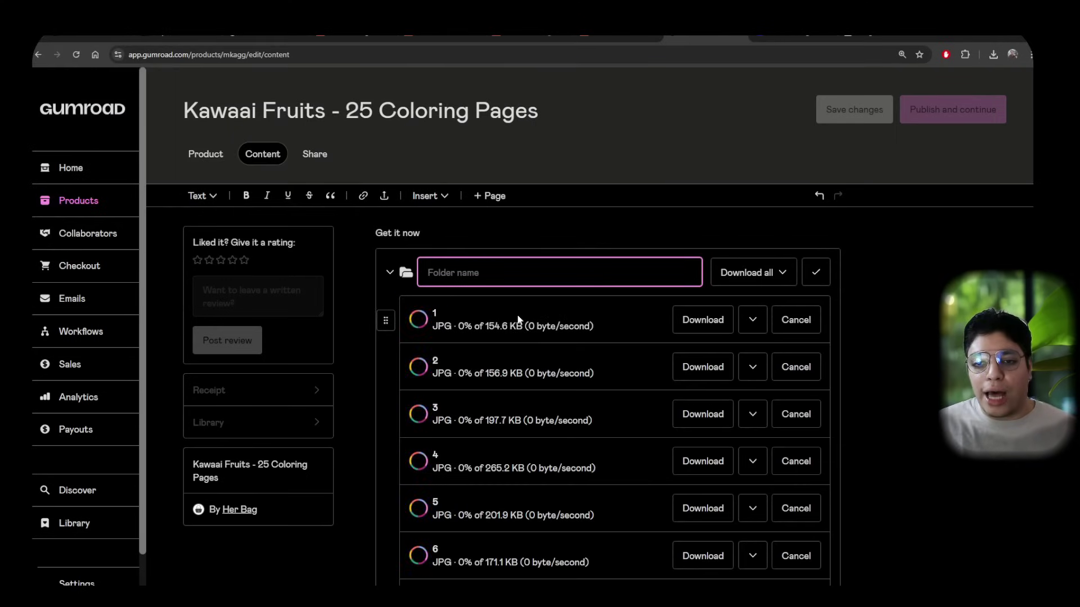
# - Check the upload progress of the individual coloring page images in the product's content folder
pyautogui.scroll(-1, 673, 288)
pyautogui.scroll(-1, 903, 319)
pyautogui.scroll(2, 936, 322)
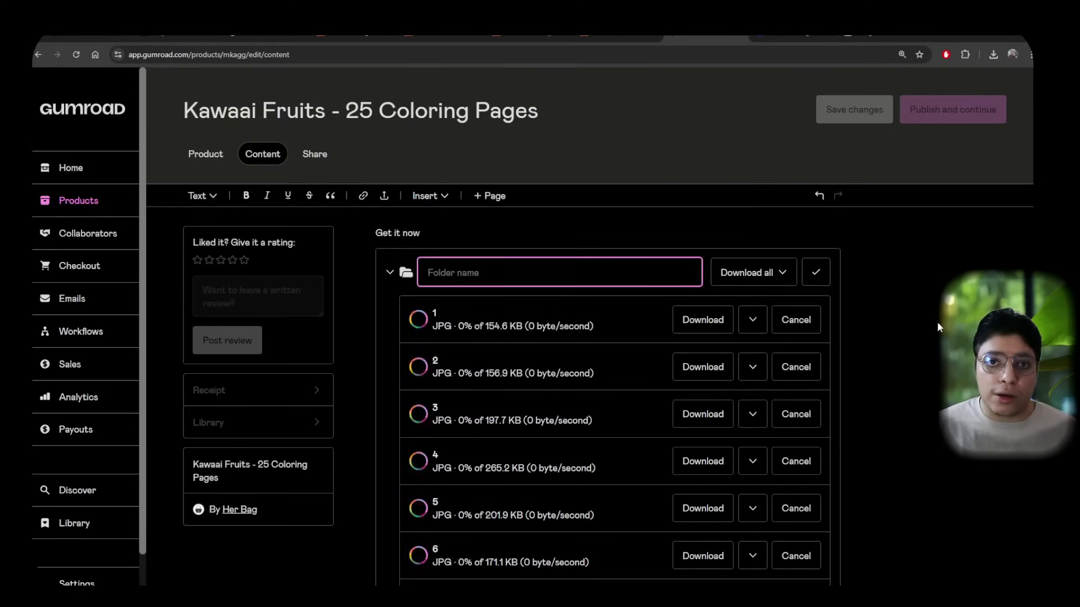
pyautogui.scroll(-4, 898, 345)
pyautogui.scroll(3, 866, 336)
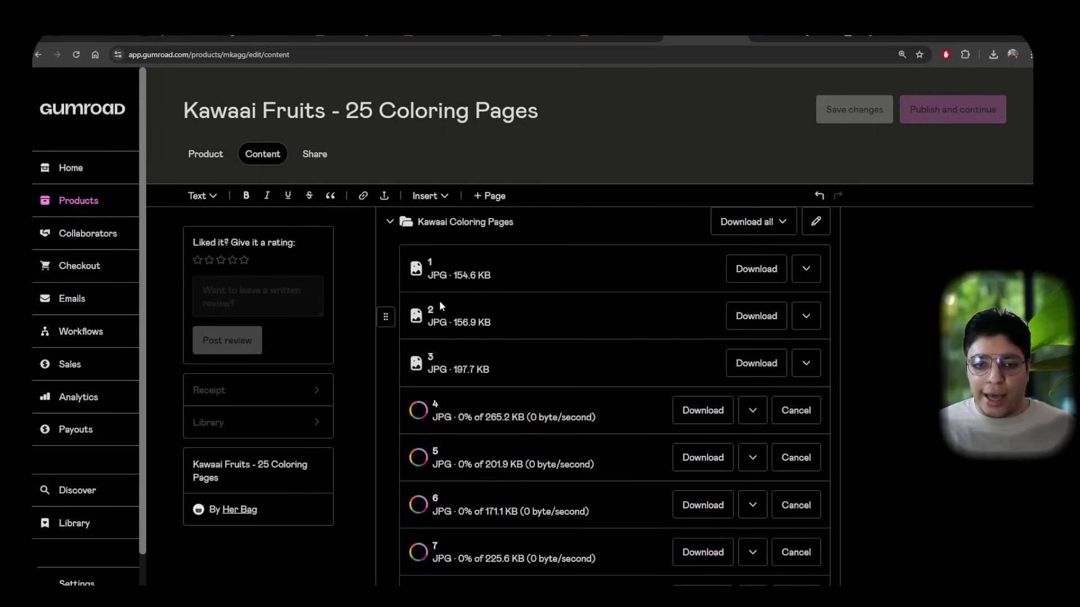
pyautogui.scroll(-1, 439, 334)
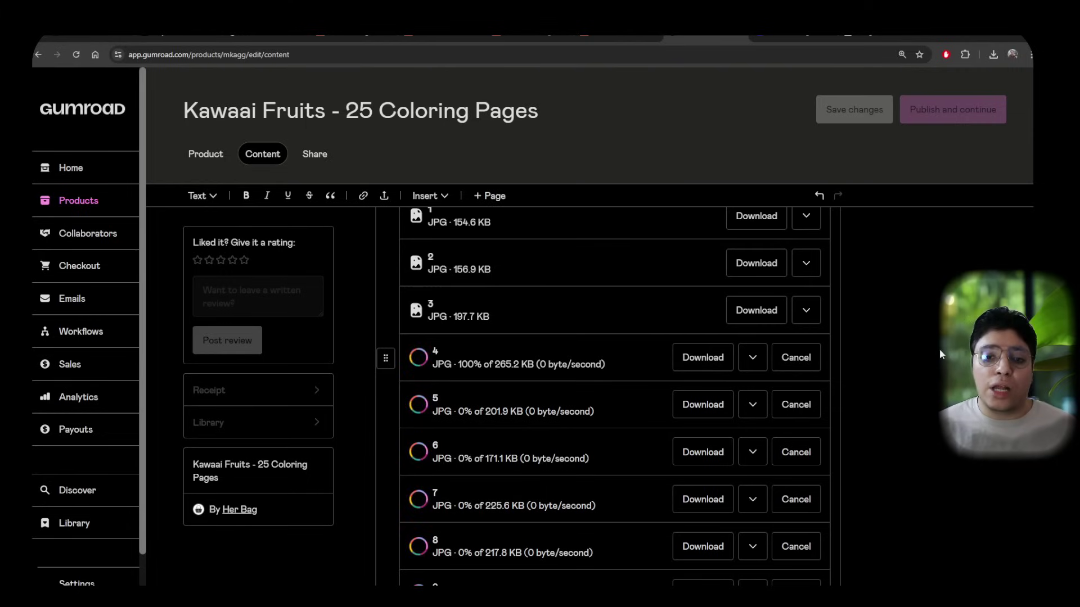
pyautogui.scroll(-2, 940, 354)
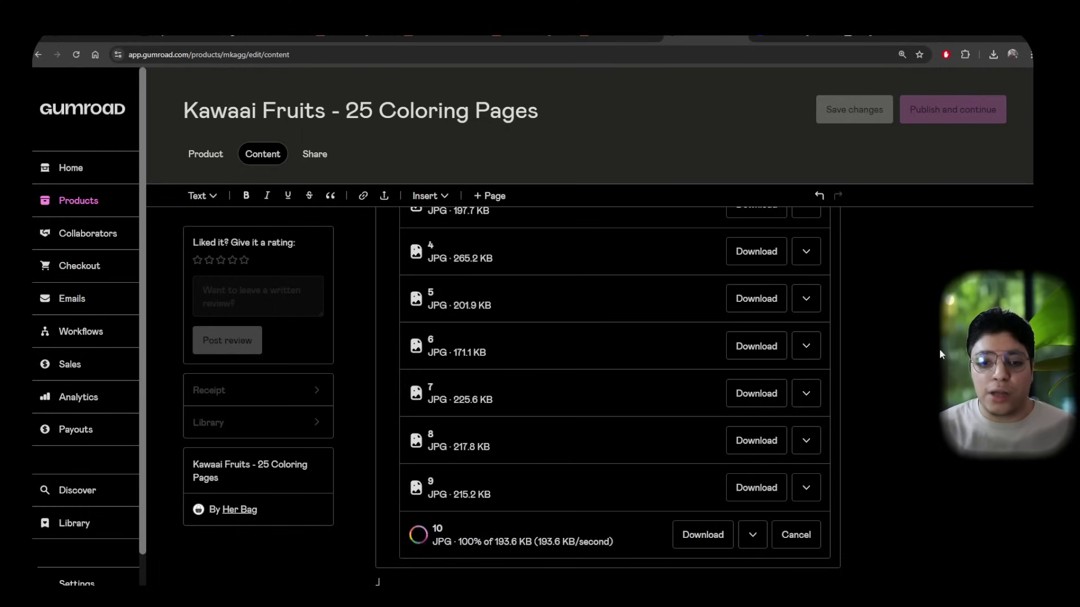
pyautogui.scroll(-1, 703, 428)
pyautogui.scroll(5, 575, 436)
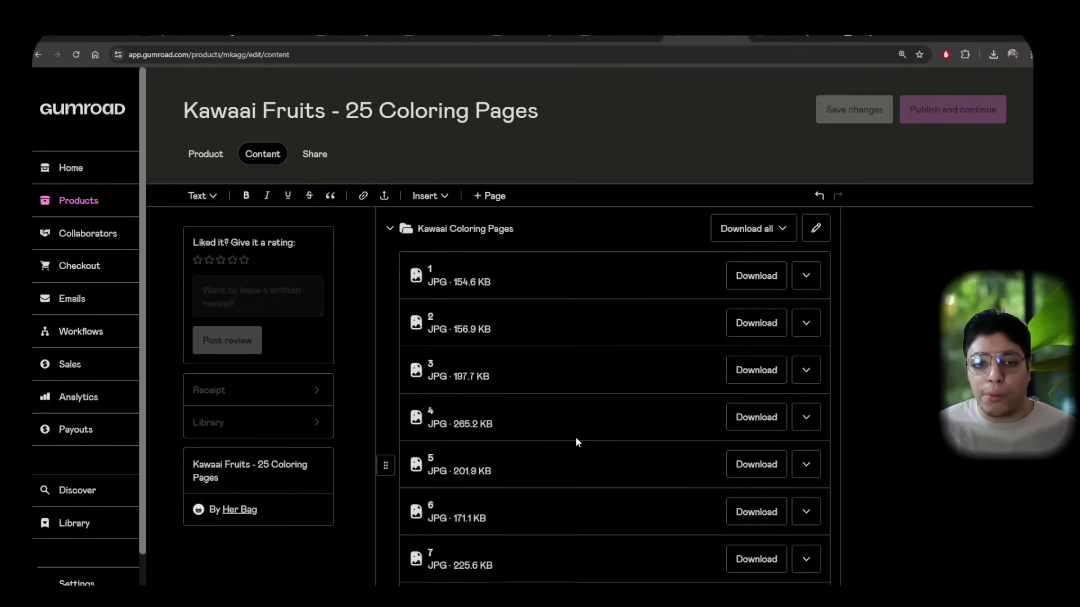
pyautogui.scroll(-4, 544, 423)
pyautogui.scroll(5, 568, 484)
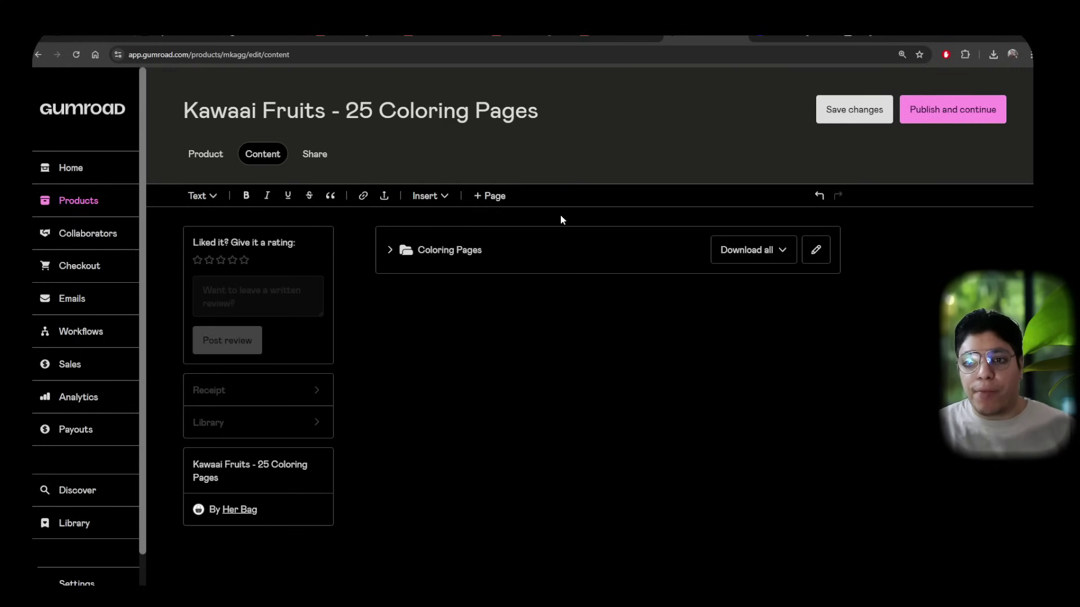
# - Publish the "Kawaai Fruits - 25 Coloring Pages" product and continue to sharing
pyautogui.click(948, 114)
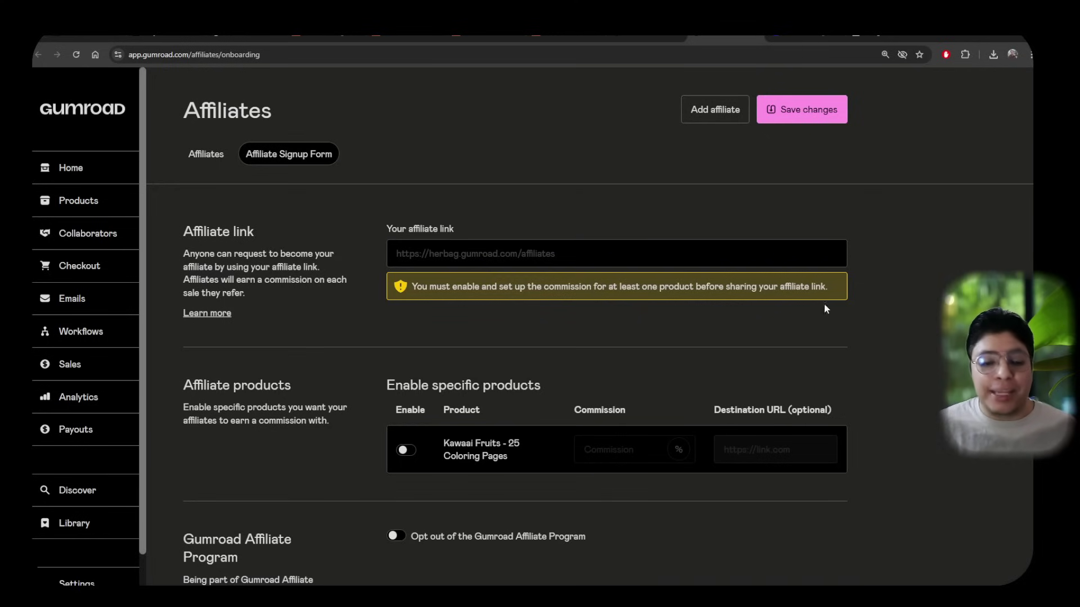
# - On the affiliate signup form, enable "Kawaai Fruits - 25 Coloring Pages" for affiliates with a 10% commission
pyautogui.scroll(-2, 73, 290)
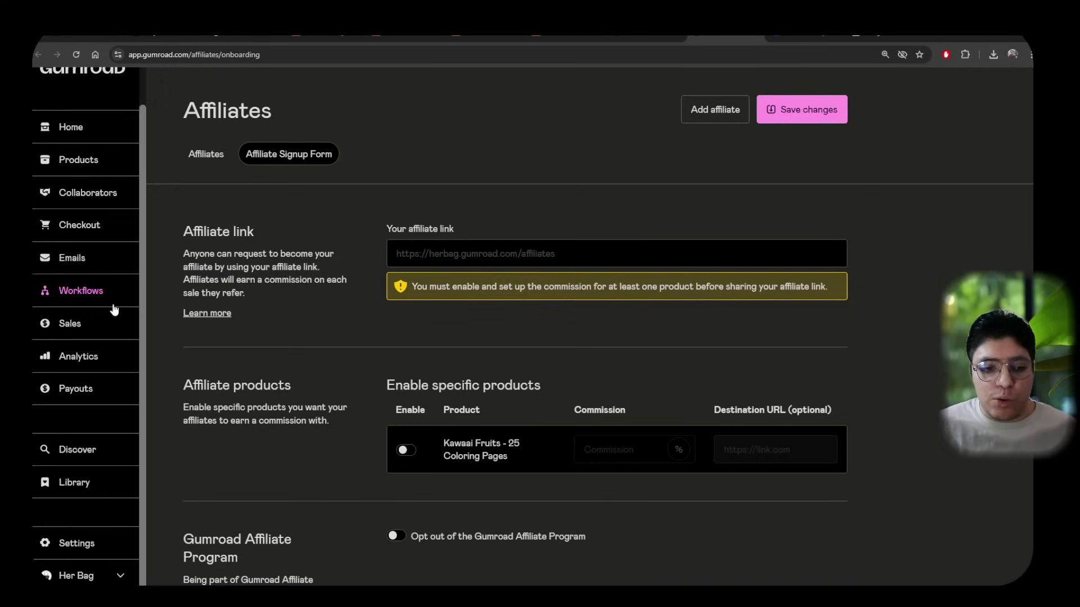
pyautogui.click(122, 574)
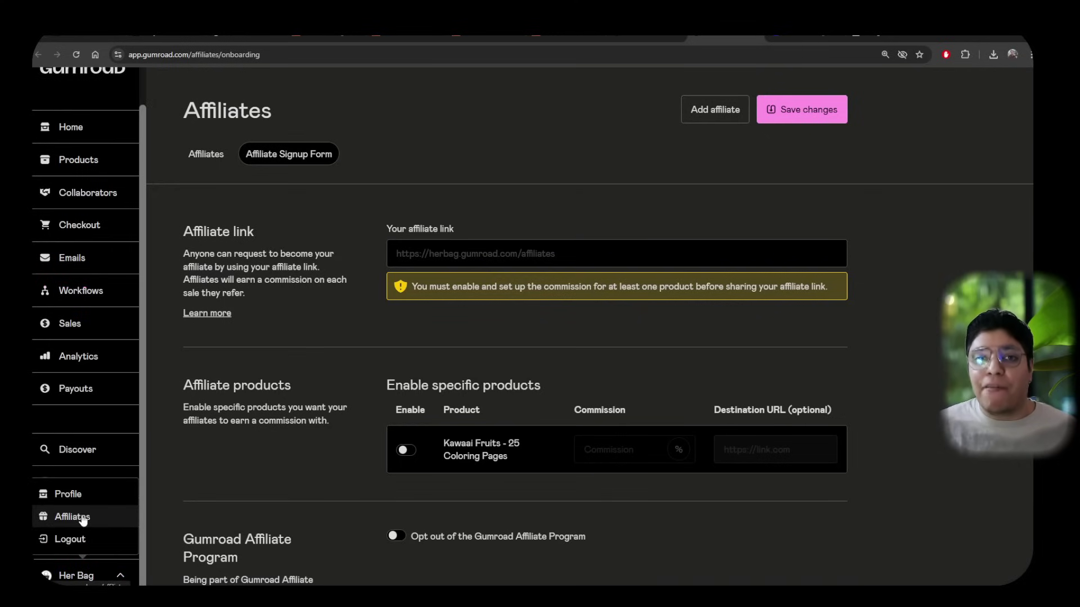
pyautogui.click(379, 316)
pyautogui.scroll(-1, 439, 416)
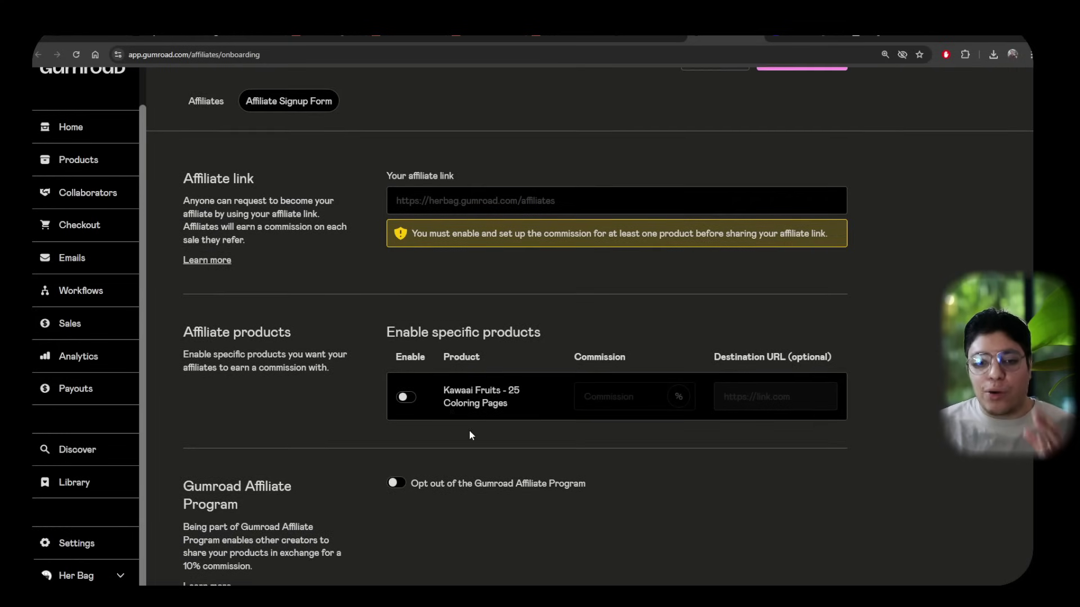
pyautogui.click(406, 398)
pyautogui.click(600, 400)
pyautogui.write('10')
pyautogui.click(649, 272)
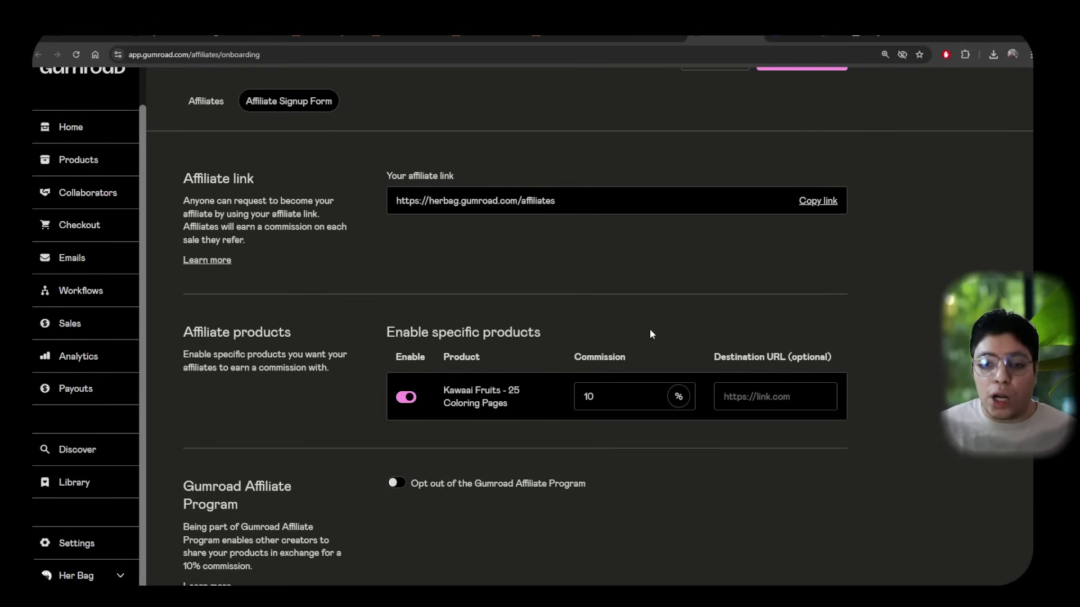
# - Set the product's affiliate commission to 25% and switch the opt-out of the Gumroad Affiliate Program
pyautogui.click(591, 395)
pyautogui.write('25')
pyautogui.click(713, 322)
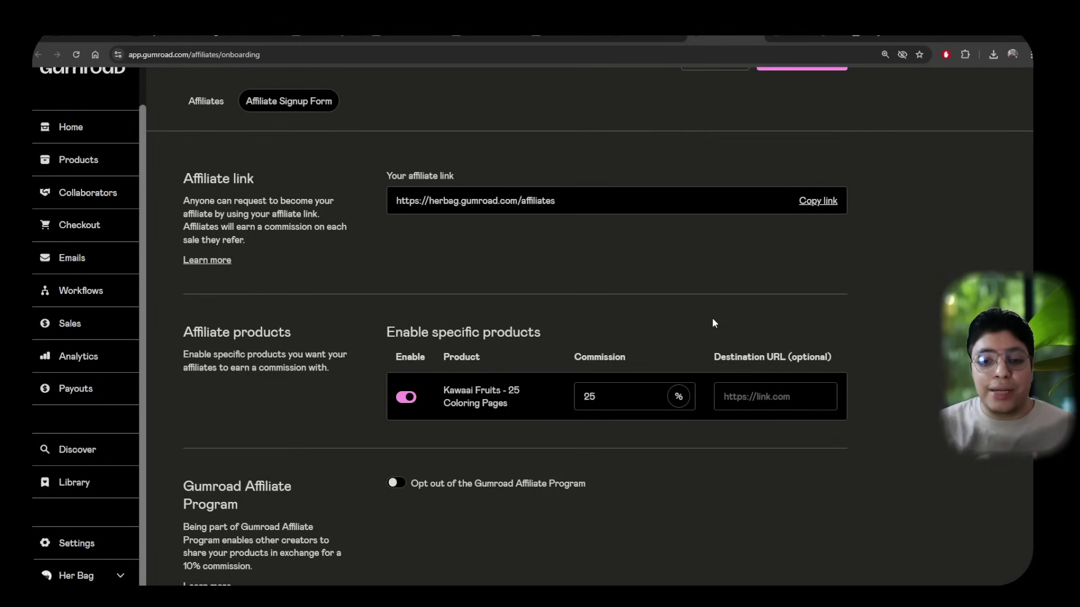
pyautogui.scroll(-2, 399, 407)
pyautogui.click(395, 419)
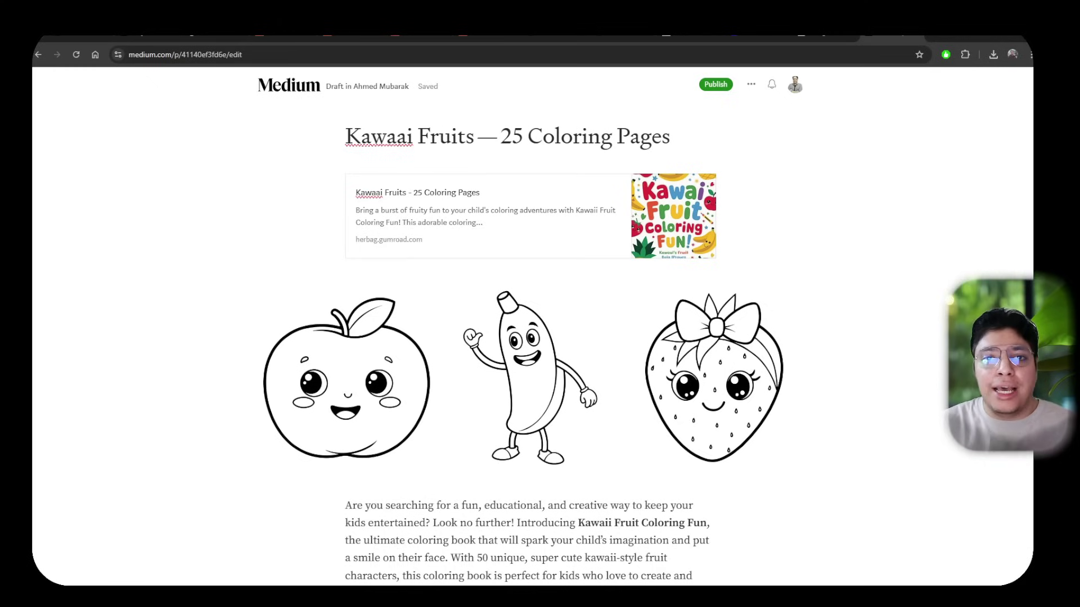
# - Review the finished Medium draft, from its title, product embed and images to the closing "Click here" link
pyautogui.moveTo(349, 138); pyautogui.dragTo(661, 139)
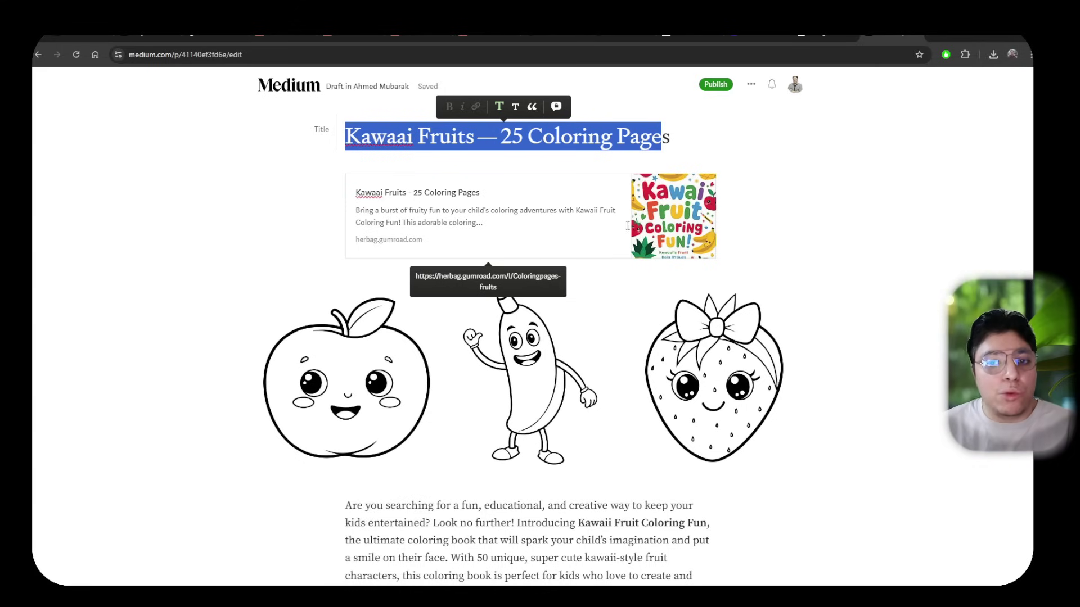
pyautogui.scroll(-2, 615, 230)
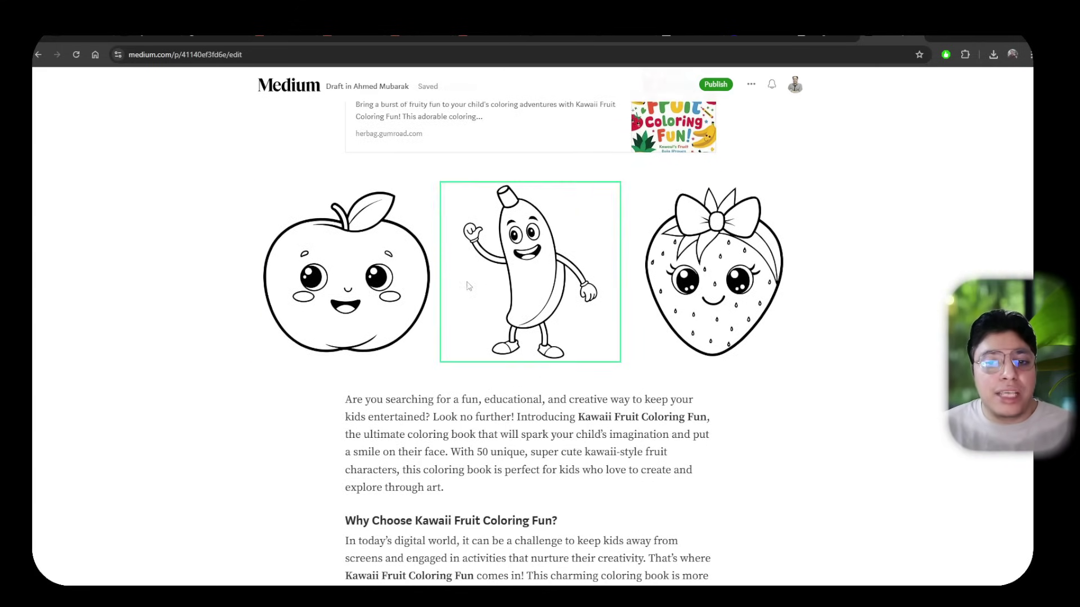
pyautogui.scroll(2, 470, 284)
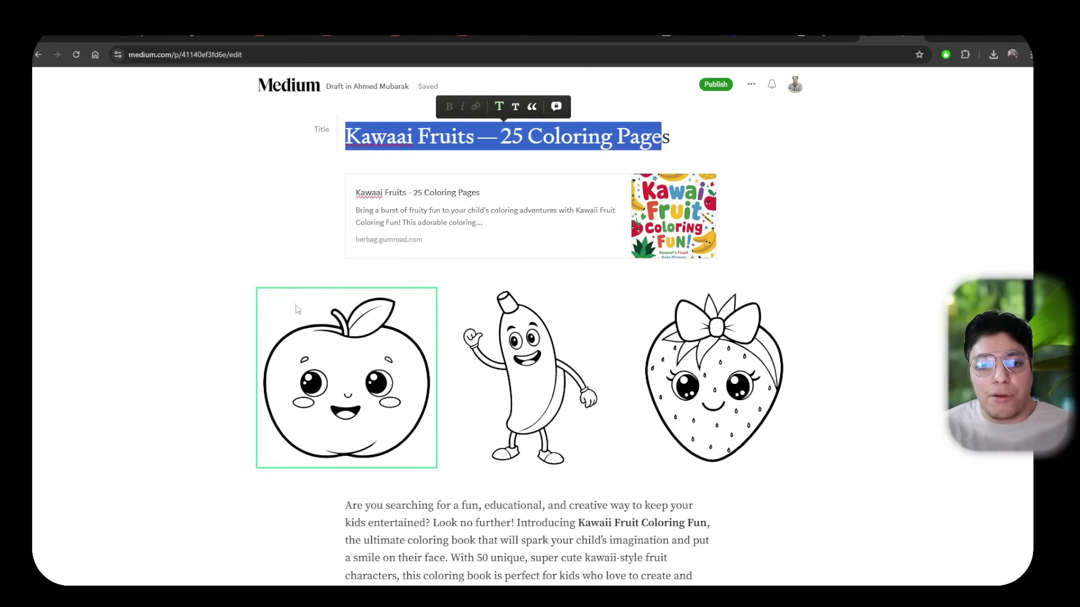
pyautogui.scroll(-13, 374, 296)
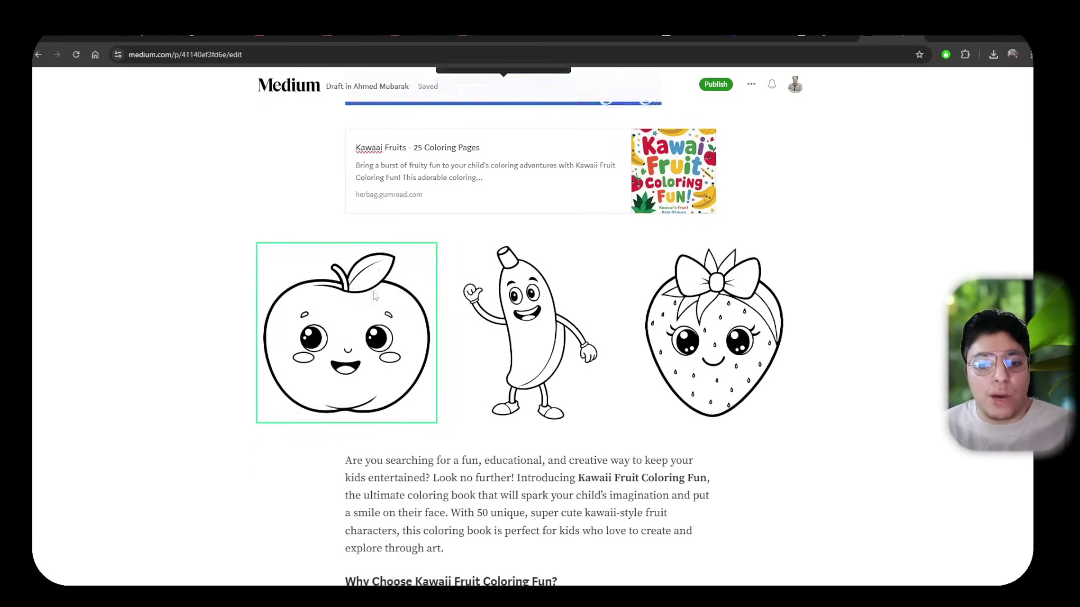
pyautogui.scroll(-5, 502, 221)
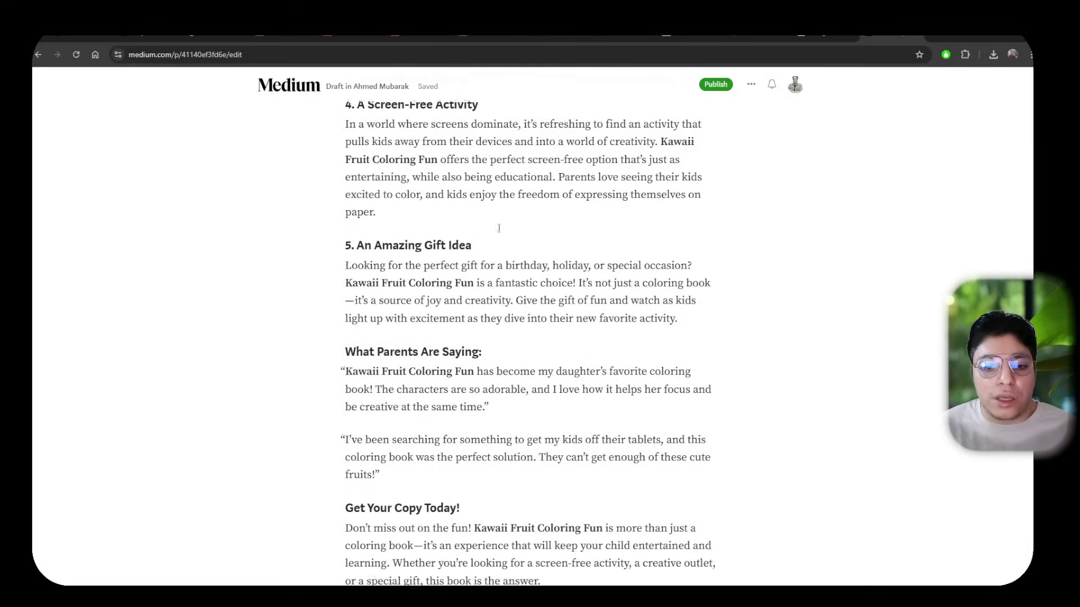
pyautogui.moveTo(366, 527)
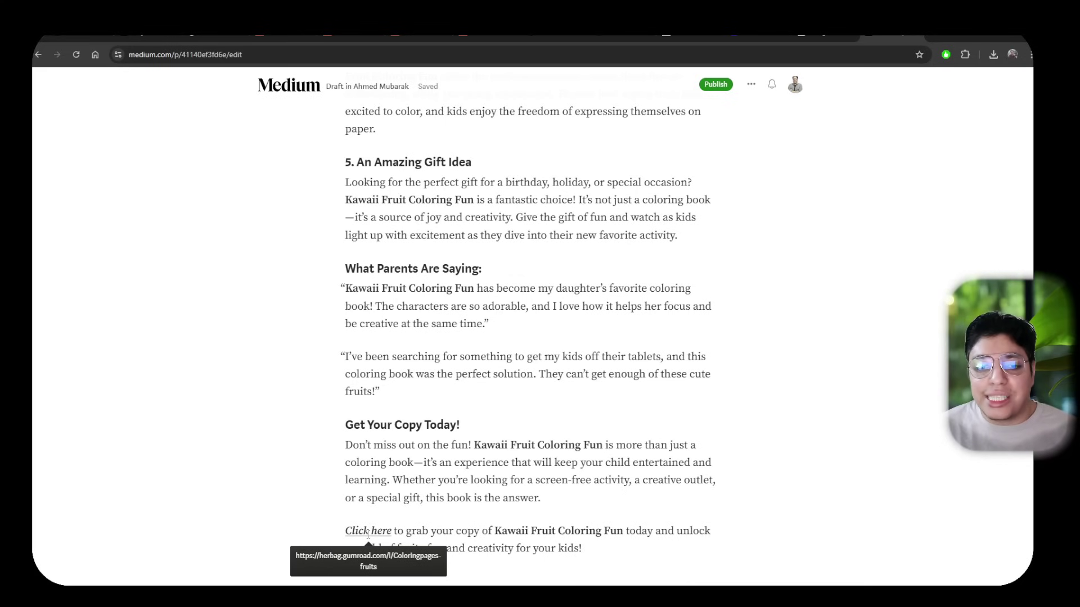
pyautogui.scroll(15, 368, 534)
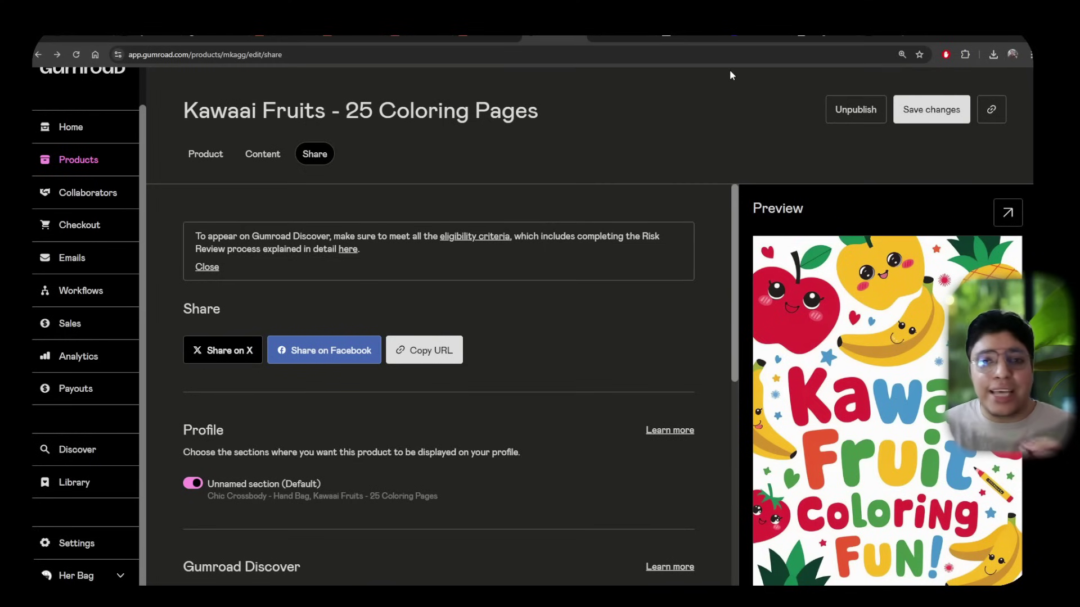
# - Return to the Medium draft and clear all of its content, keeping a copy on the clipboard
pyautogui.click(892, 37)
pyautogui.click(461, 333)
pyautogui.hotkey('ctrl', 'a')
pyautogui.hotkey('ctrl', 'c')
pyautogui.hotkey('ctrl', 'a')
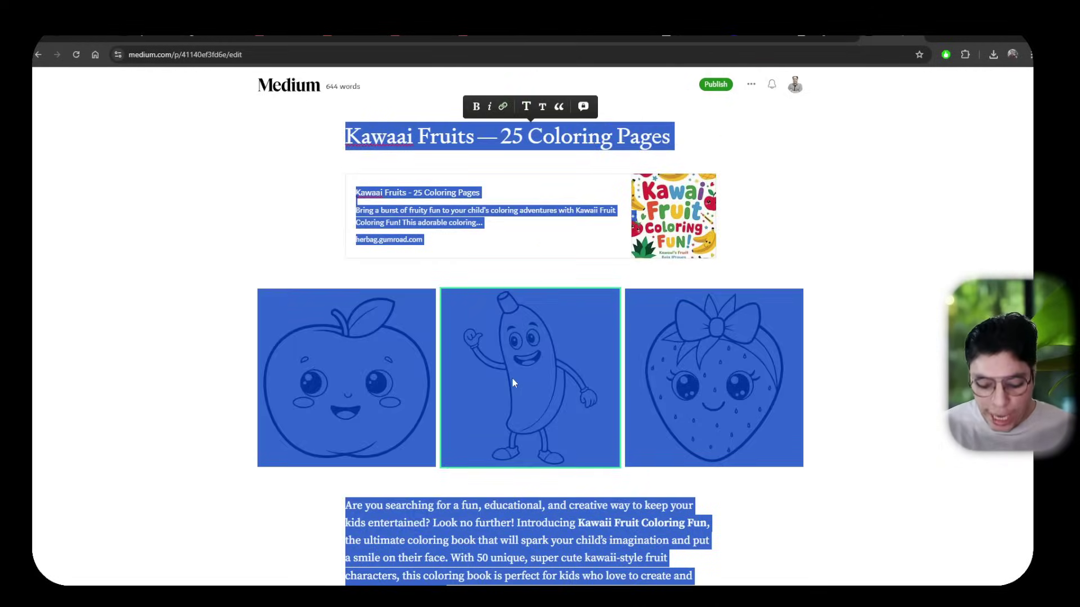
pyautogui.press('BackSpace')
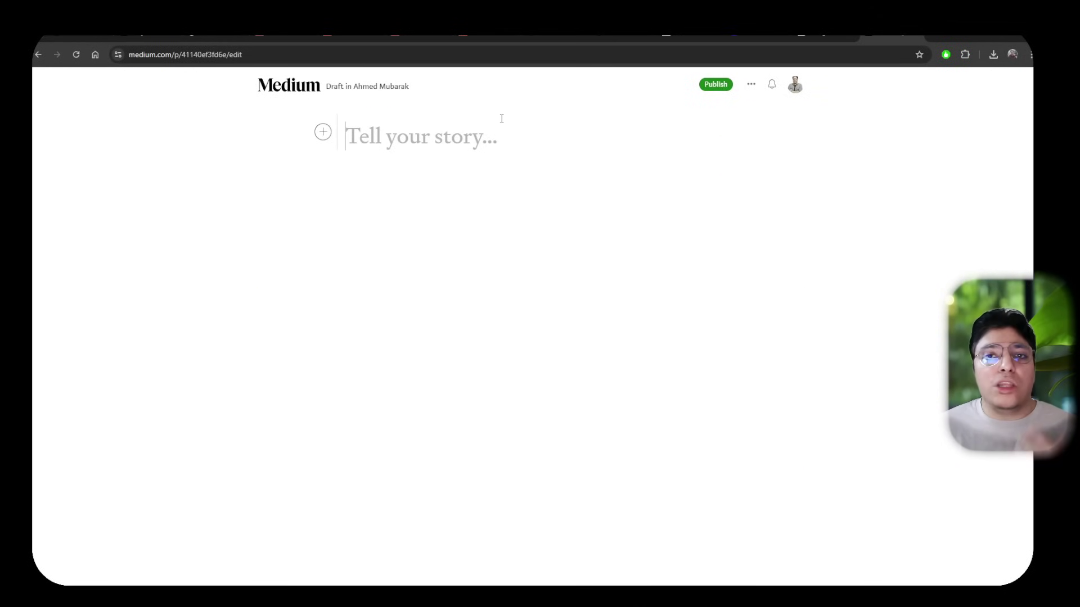
# - Copy the product title "Kawaai Fruits - 25 Coloring Pages" from Gumroad and paste it as the Medium story's title
pyautogui.click(541, 37)
pyautogui.tripleClick(472, 110)
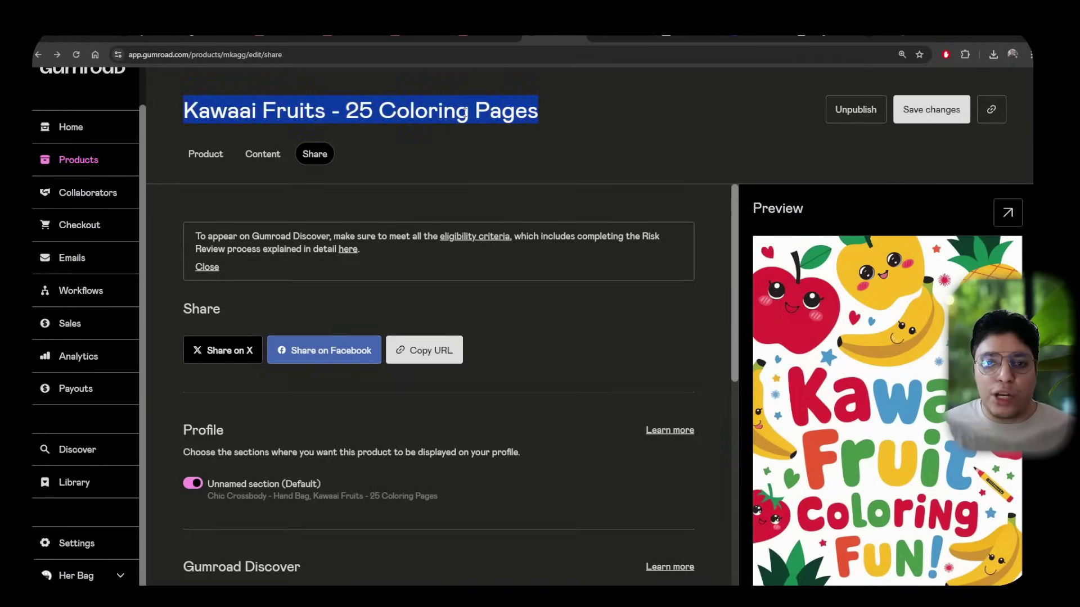
pyautogui.click(771, 39)
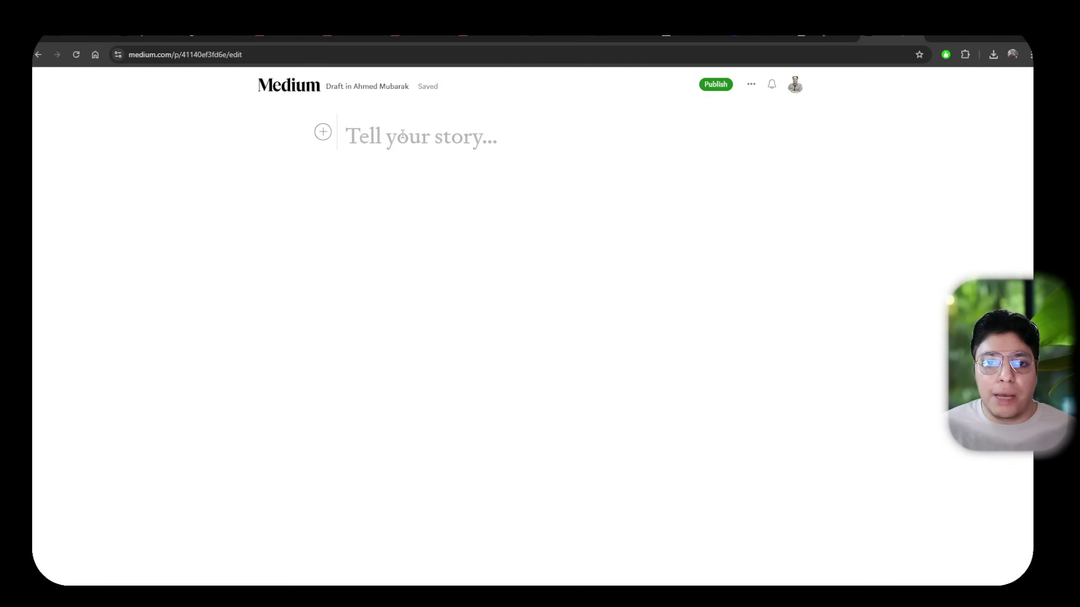
pyautogui.hotkey('ctrl', 'v')
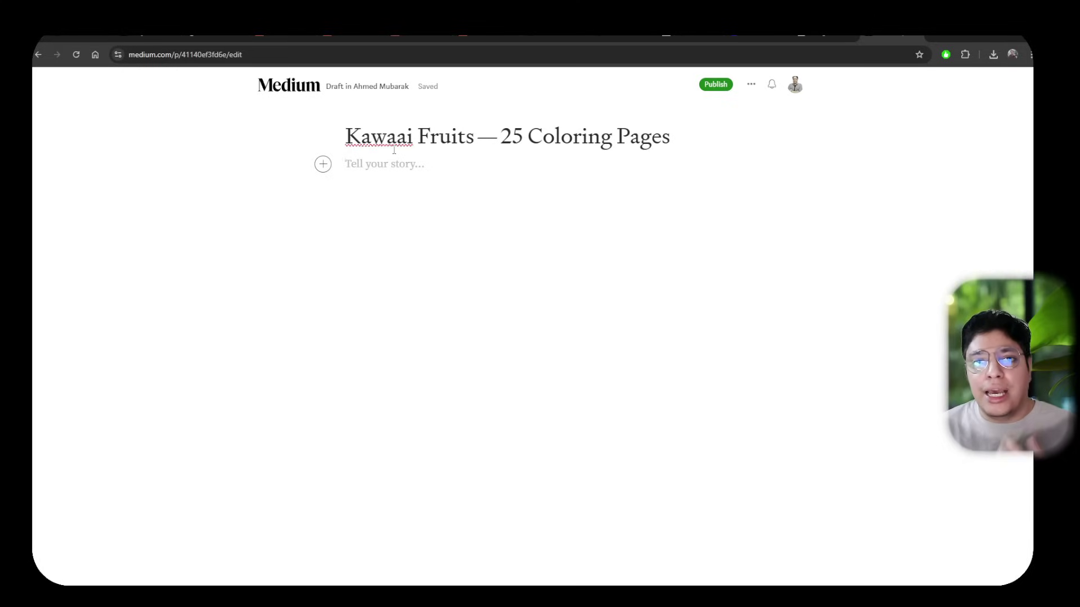
# - Embed the product under the Medium title using its URL copied from Gumroad's share page
pyautogui.click(321, 164)
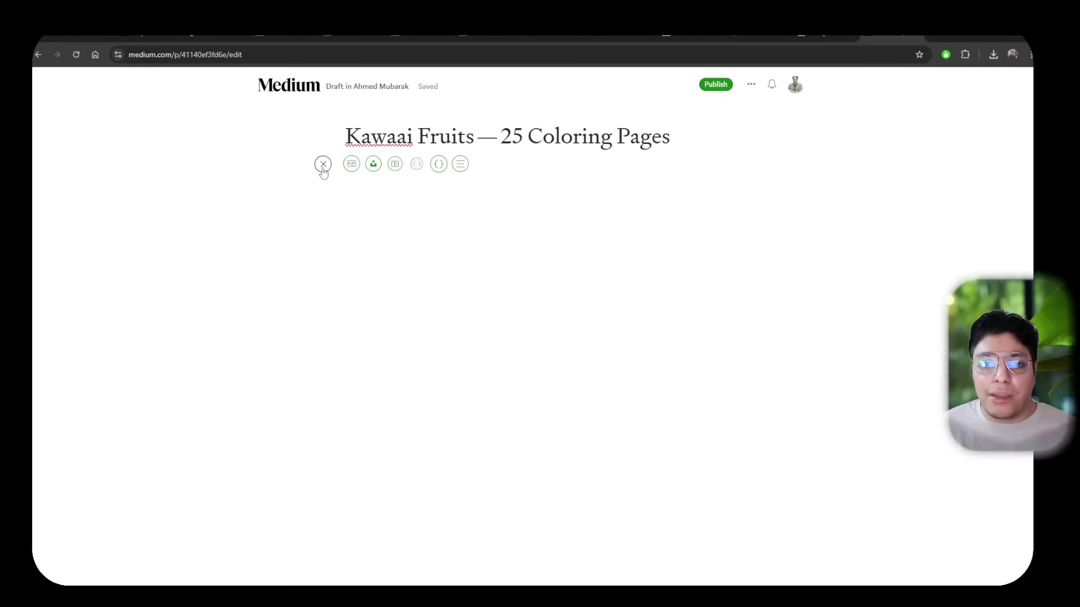
pyautogui.click(416, 165)
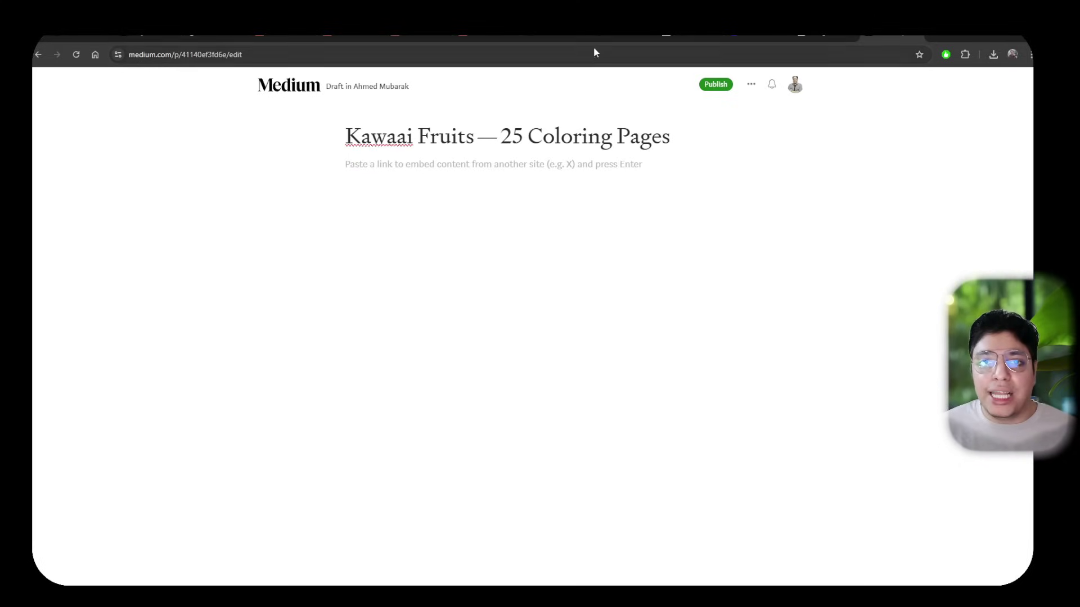
pyautogui.hotkey('ctrl', 'shift', 'Tab')
pyautogui.hotkey('ctrl', 'shift', 'Tab')
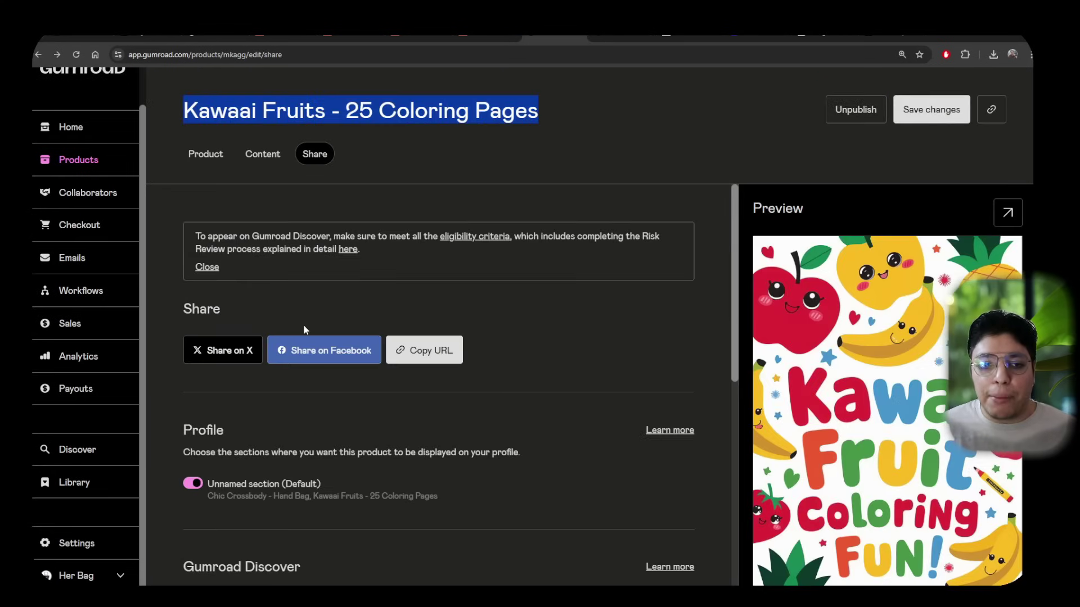
pyautogui.click(419, 351)
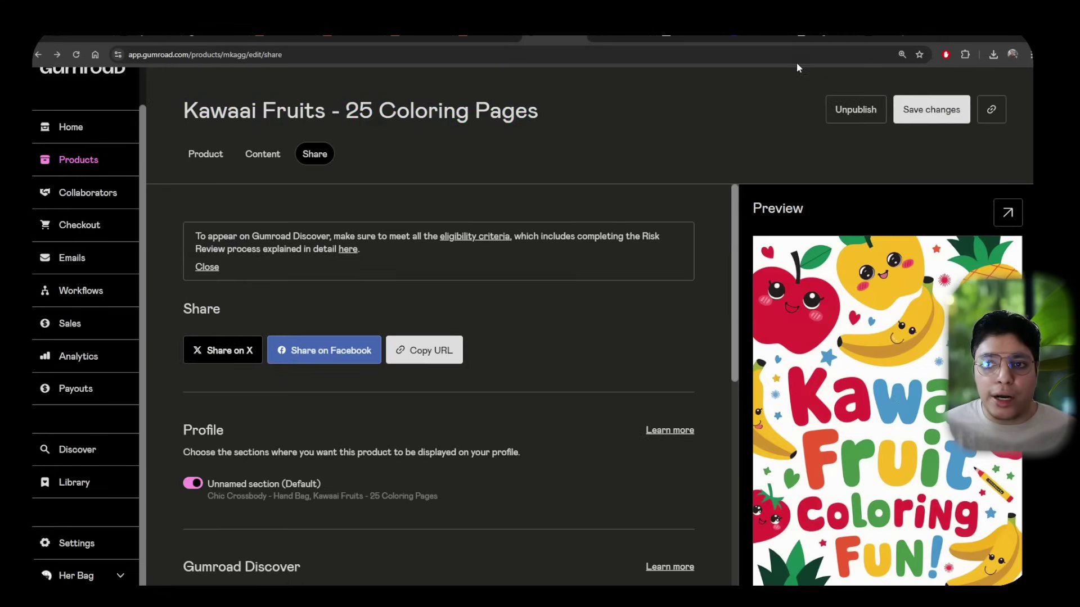
pyautogui.click(891, 38)
pyautogui.hotkey('ctrl', 'v')
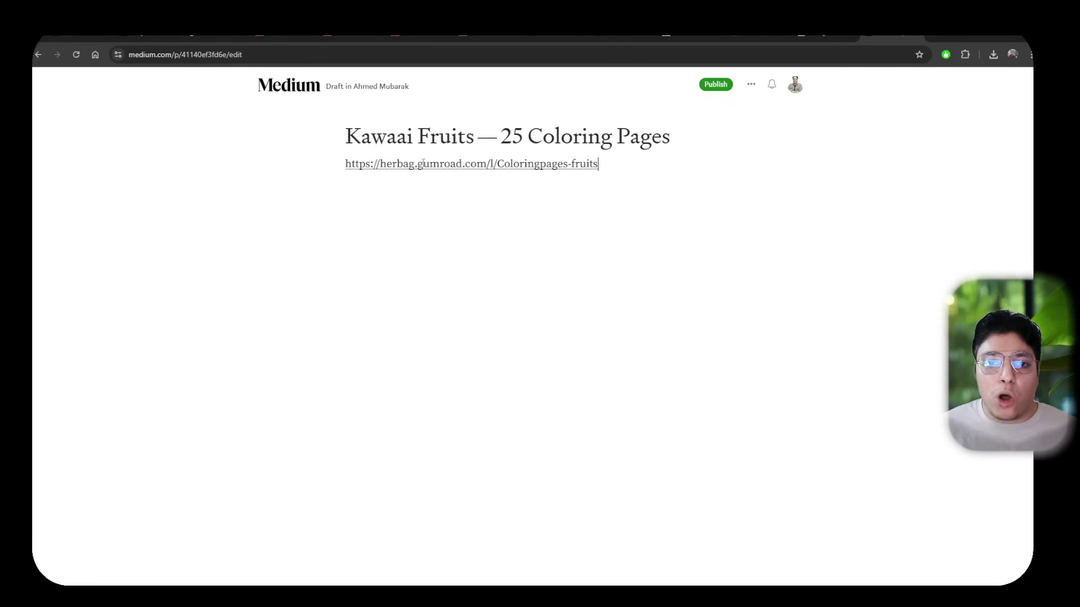
pyautogui.press('Return')
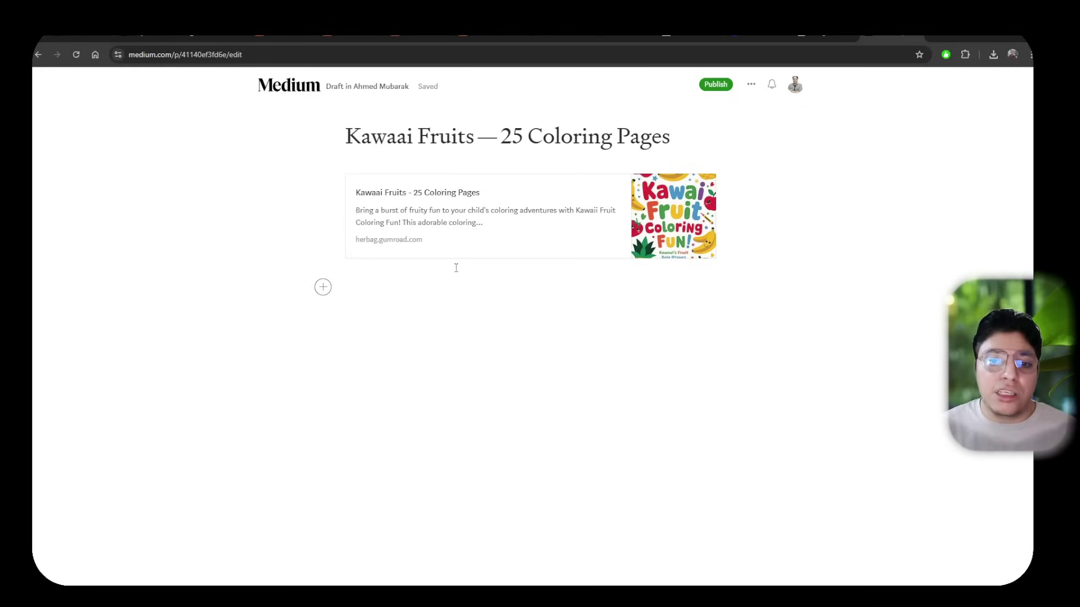
# - Insert coloring page images 1 to 4 from the desktop's New folder below the product embed and start a paragraph under them
pyautogui.click(325, 295)
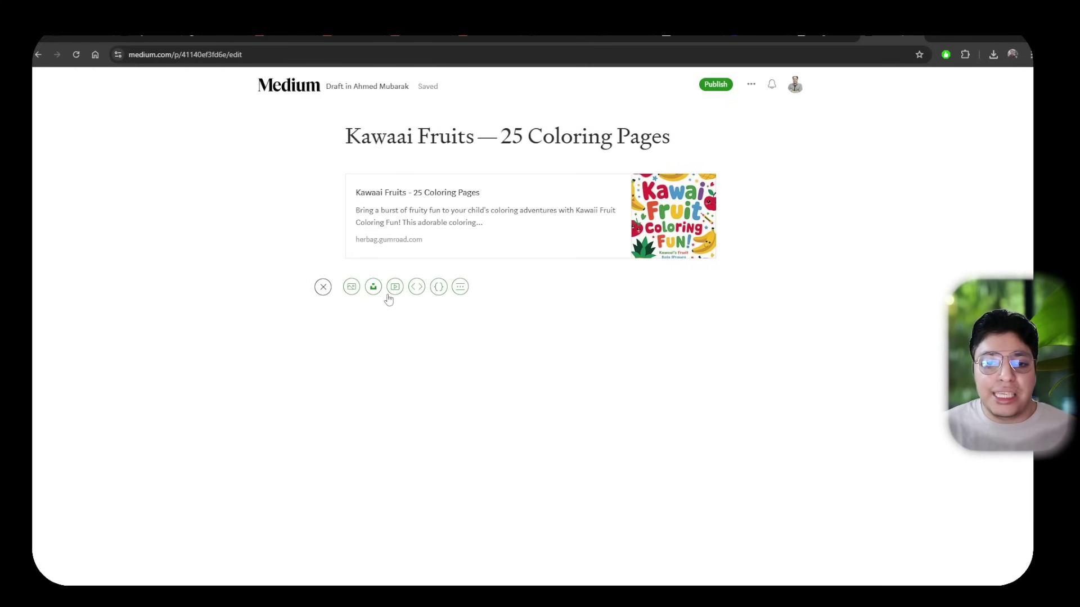
pyautogui.click(351, 287)
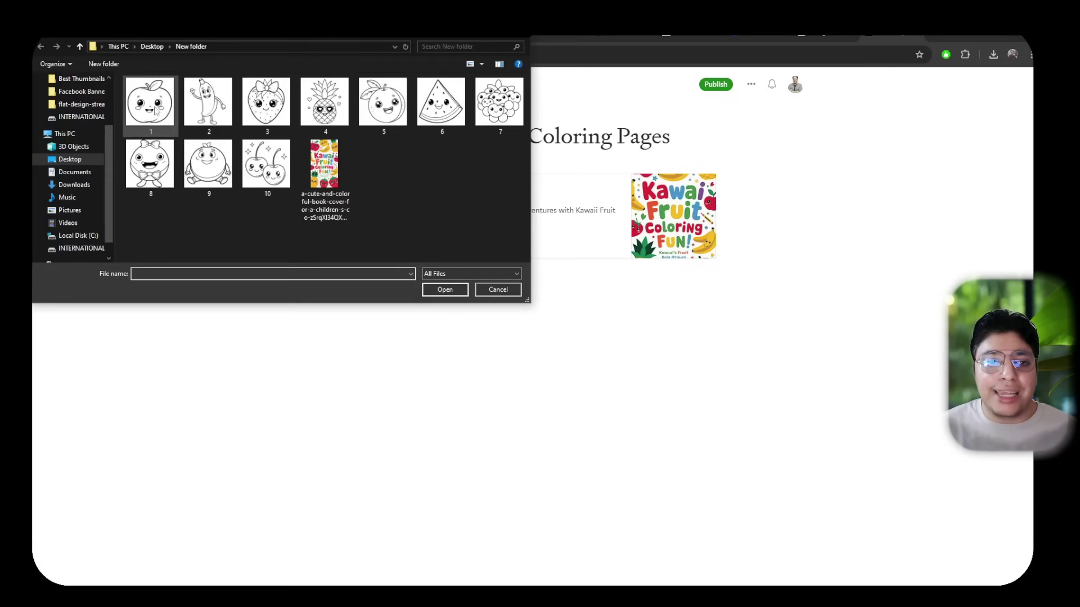
pyautogui.click(151, 104)
pyautogui.keyDown('ctrl'); pyautogui.click(208, 102); pyautogui.keyUp('ctrl')
pyautogui.keyDown('ctrl'); pyautogui.click(267, 102); pyautogui.keyUp('ctrl')
pyautogui.keyDown('ctrl'); pyautogui.click(326, 103); pyautogui.keyUp('ctrl')
pyautogui.click(444, 290)
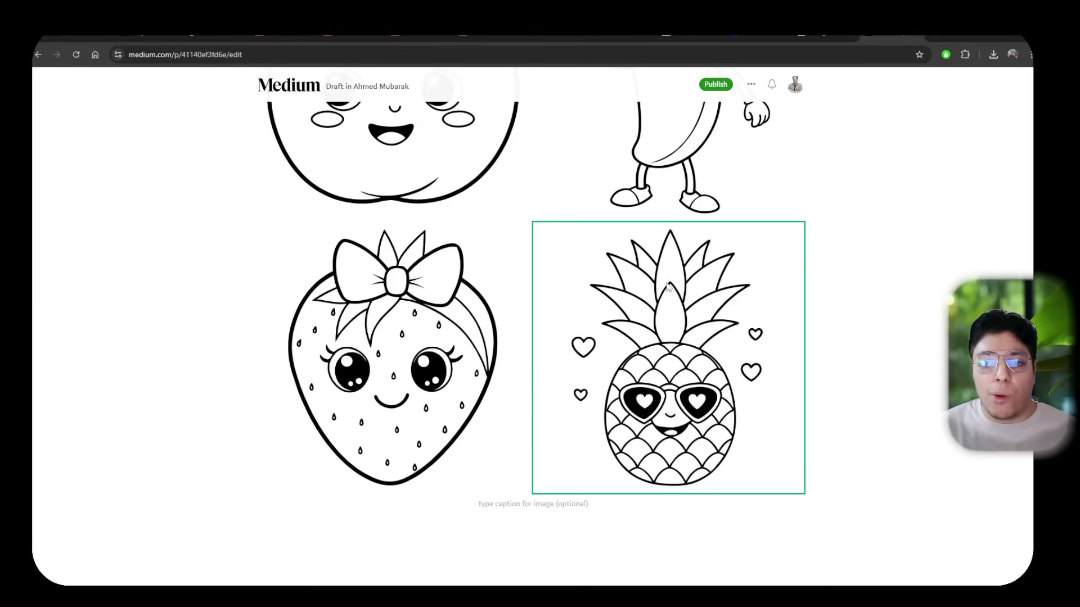
pyautogui.scroll(10, 558, 332)
pyautogui.scroll(-10, 561, 322)
pyautogui.scroll(-1, 560, 322)
pyautogui.click(438, 506)
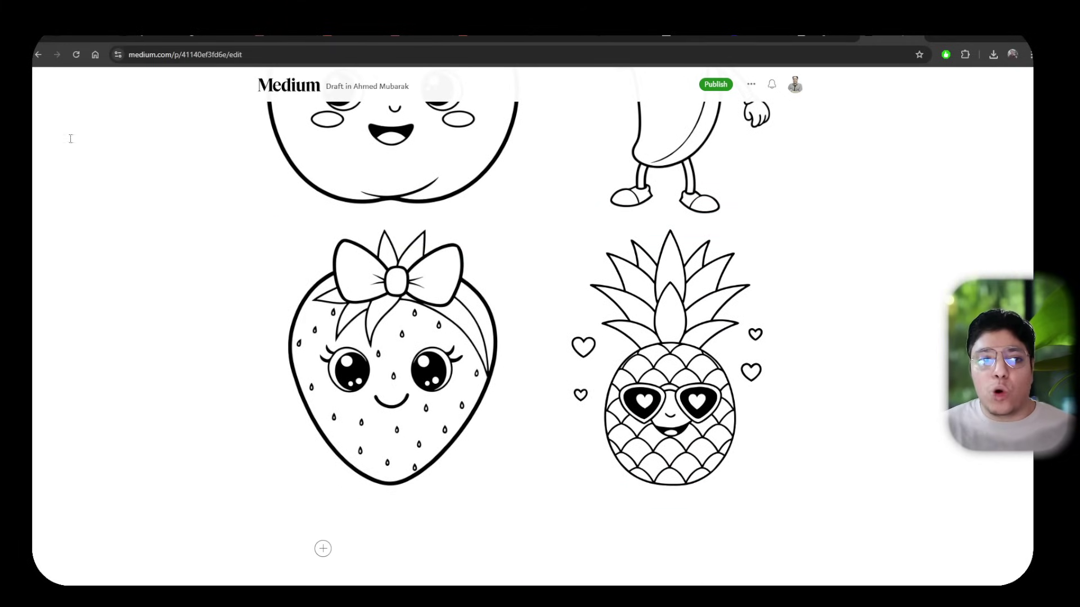
# - Take the product article from the ChatGPT conversation and paste it below the images in the Medium draft
pyautogui.click(141, 36)
pyautogui.scroll(12, 539, 279)
pyautogui.scroll(7, 540, 280)
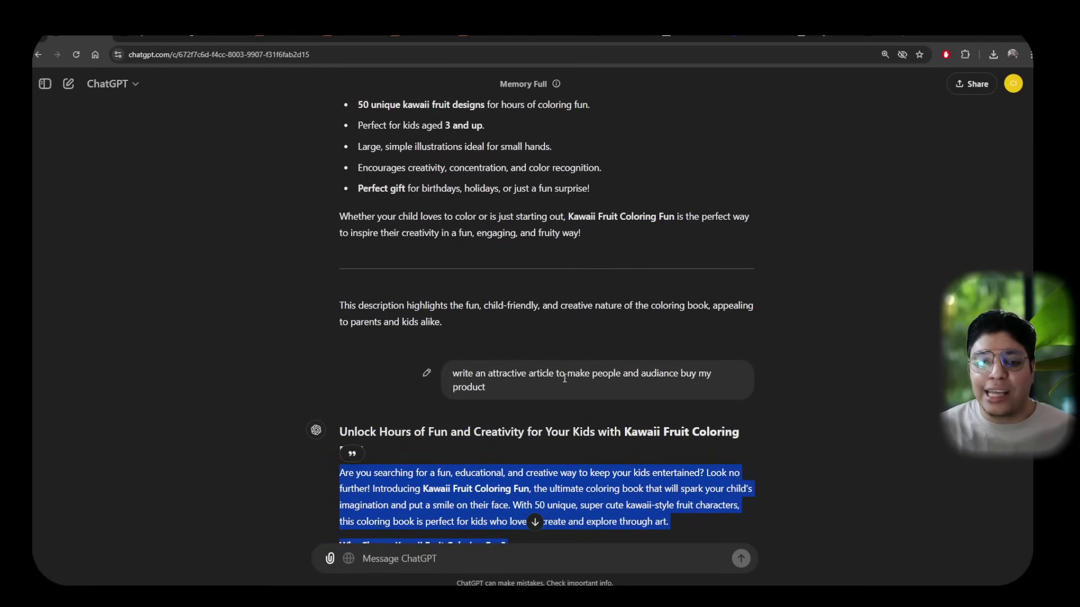
pyautogui.scroll(-1, 564, 378)
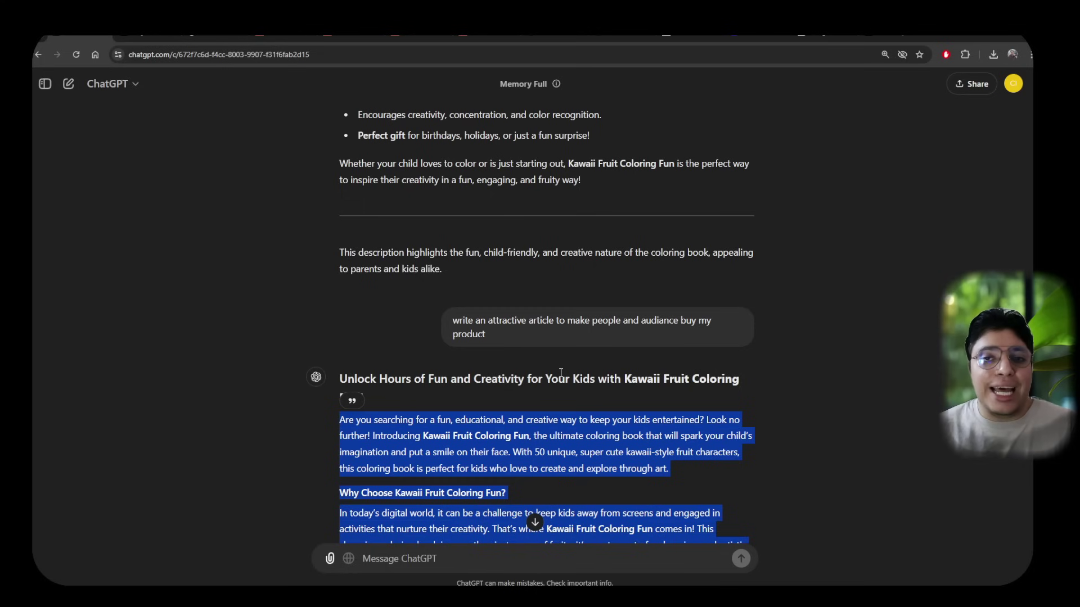
pyautogui.scroll(-2, 561, 373)
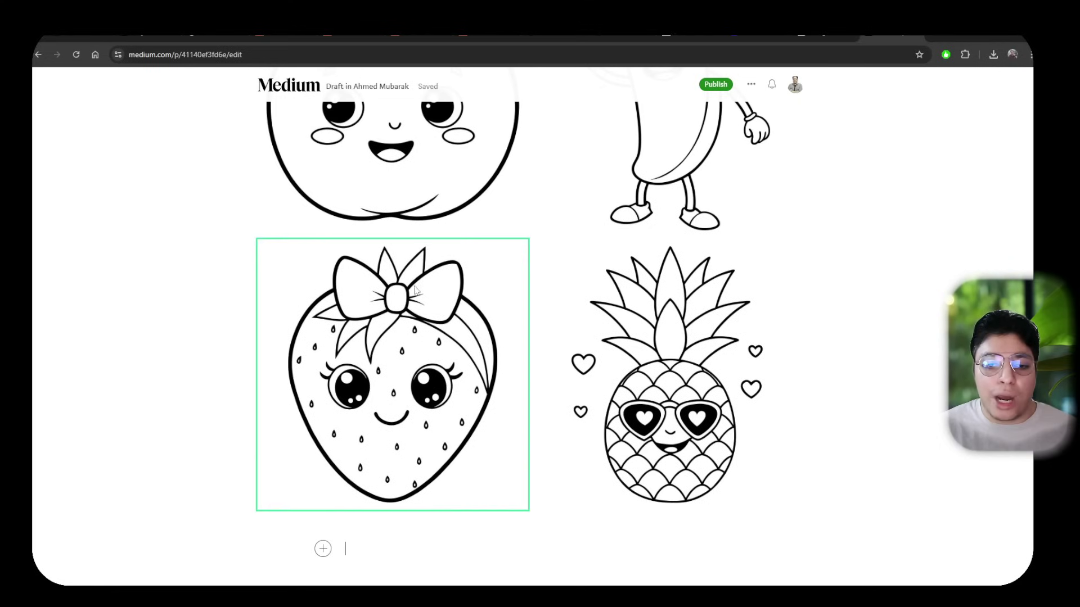
pyautogui.click(367, 535)
pyautogui.hotkey('ctrl', 'v')
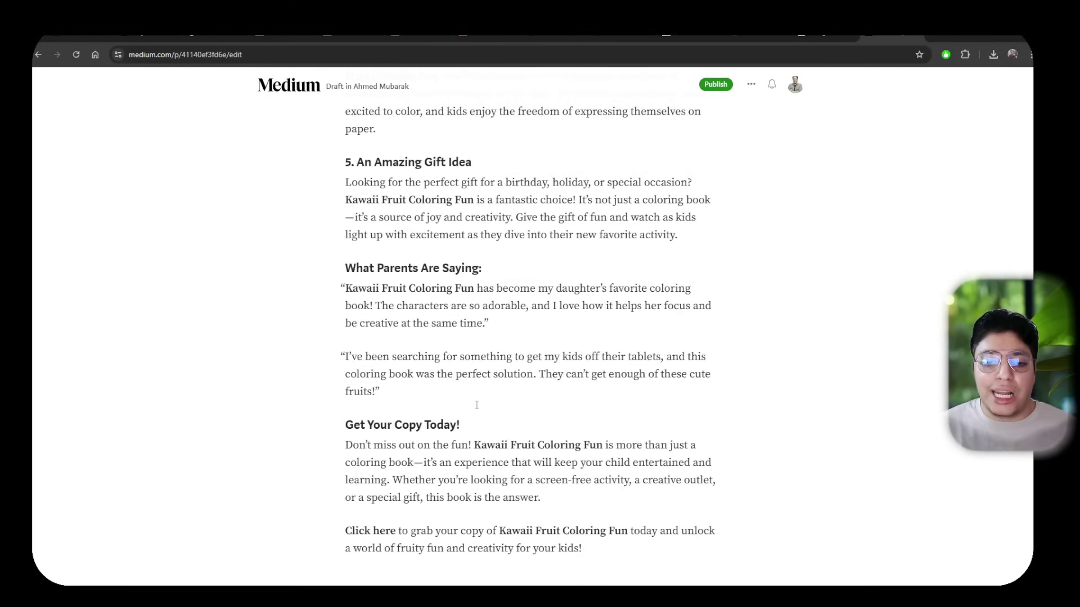
pyautogui.moveTo(591, 546); pyautogui.dragTo(343, 528)
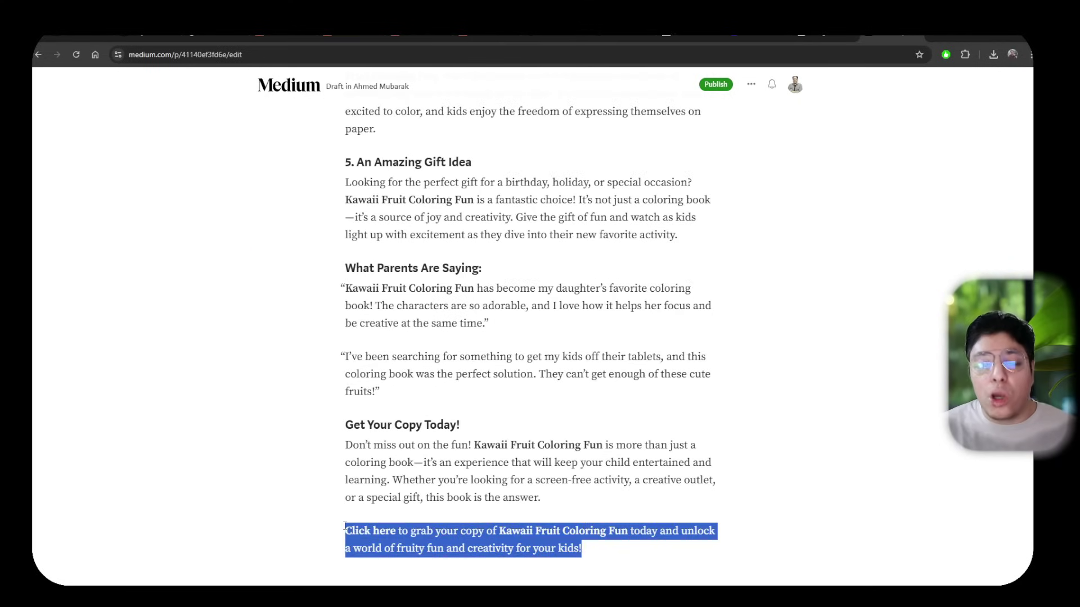
pyautogui.click(407, 536)
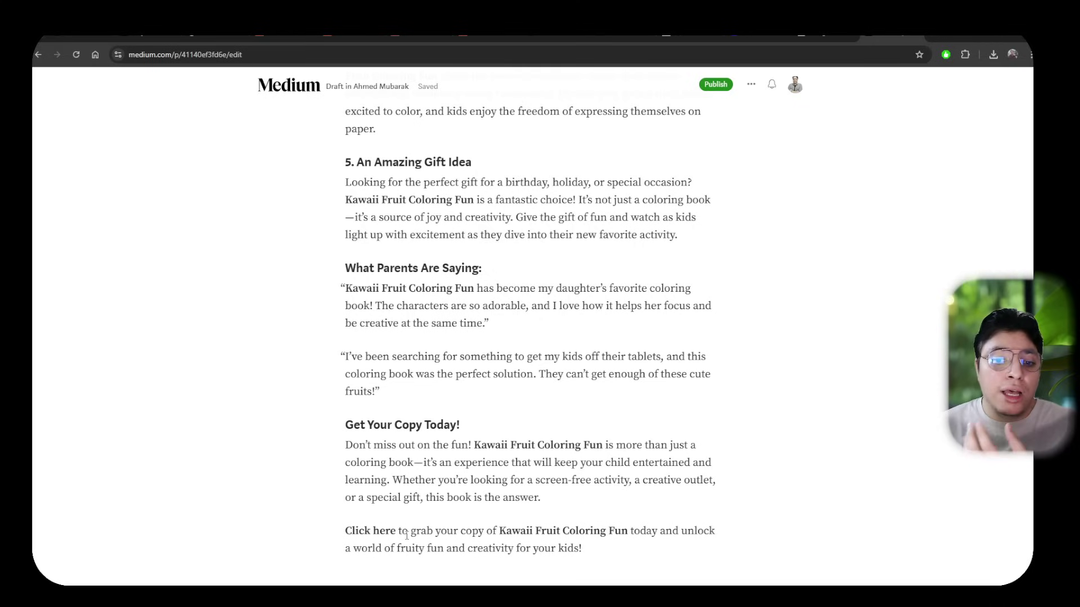
# - Link the words "Click here" in the Medium draft's closing paragraph to the product URL copied from Gumroad's share page
pyautogui.moveTo(346, 531); pyautogui.dragTo(395, 531)
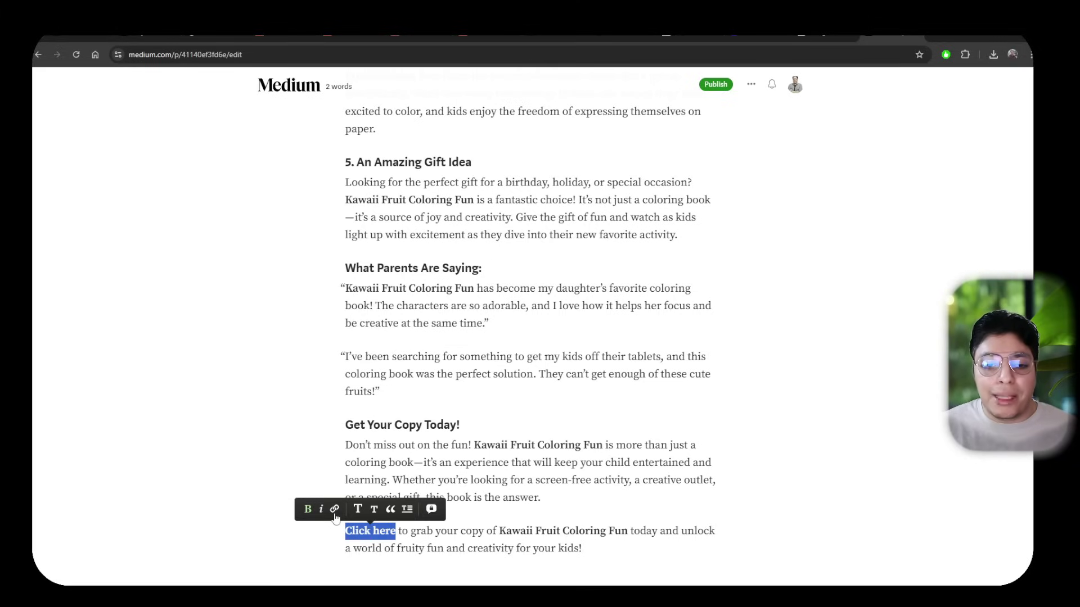
pyautogui.click(335, 510)
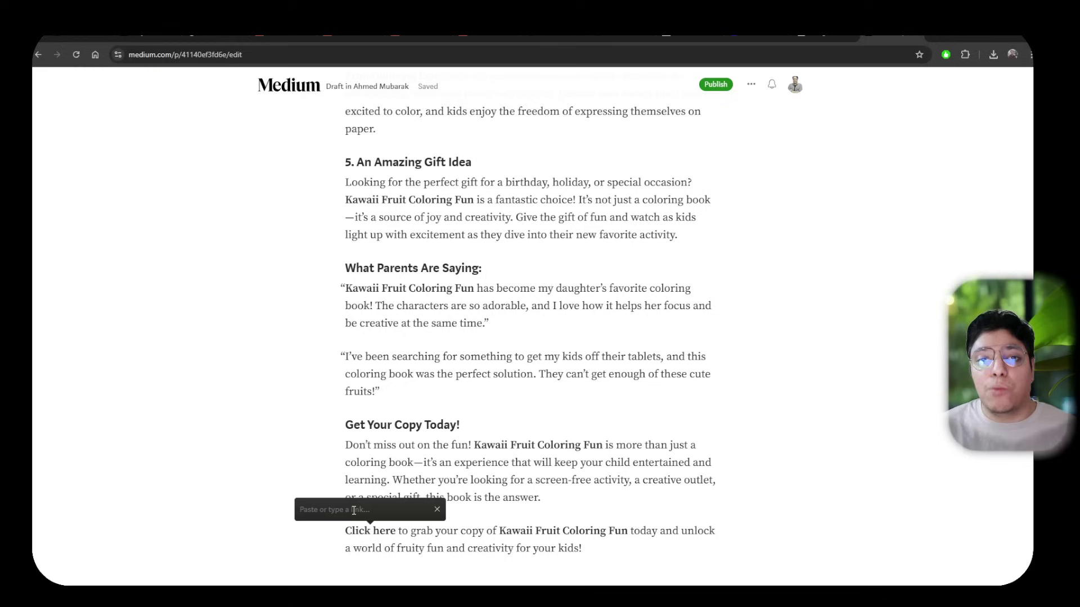
pyautogui.click(554, 37)
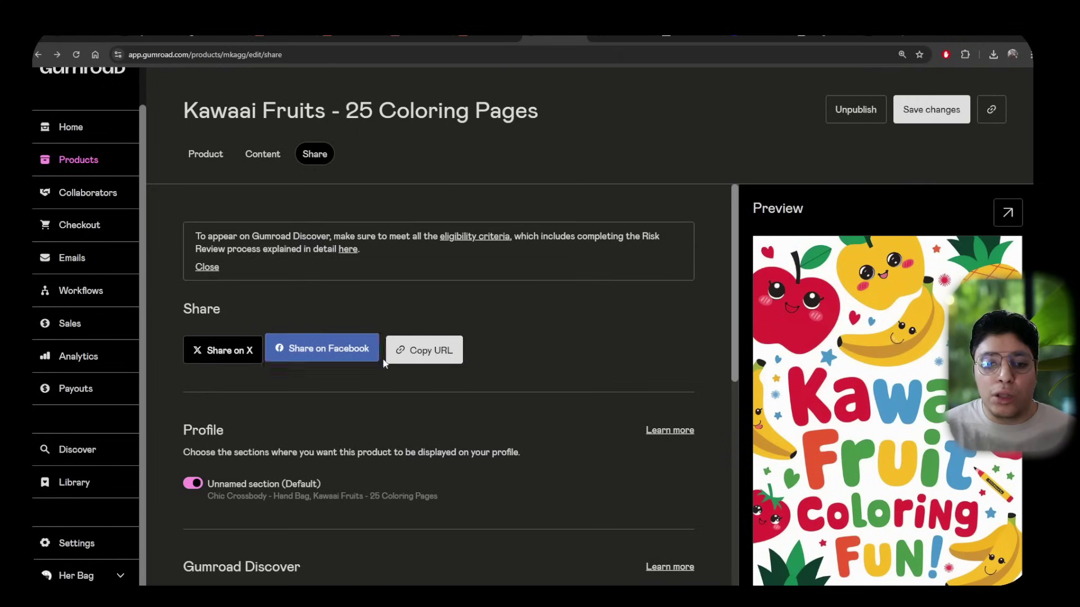
pyautogui.click(425, 350)
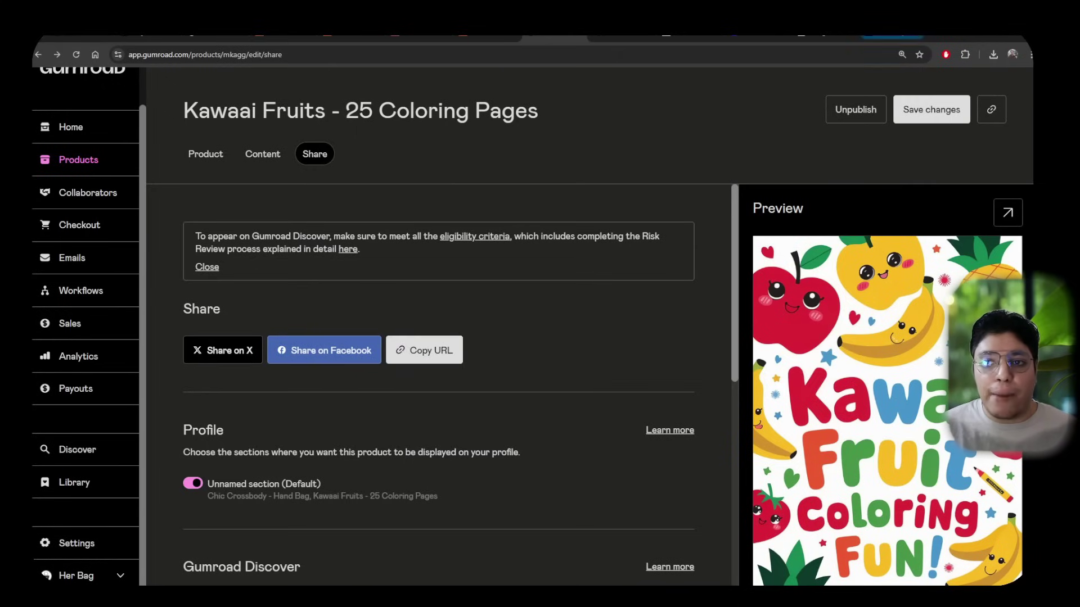
pyautogui.hotkey('ctrl', 'Tab')
pyautogui.moveTo(397, 531); pyautogui.dragTo(345, 531)
pyautogui.click(335, 508)
pyautogui.hotkey('ctrl', 'v')
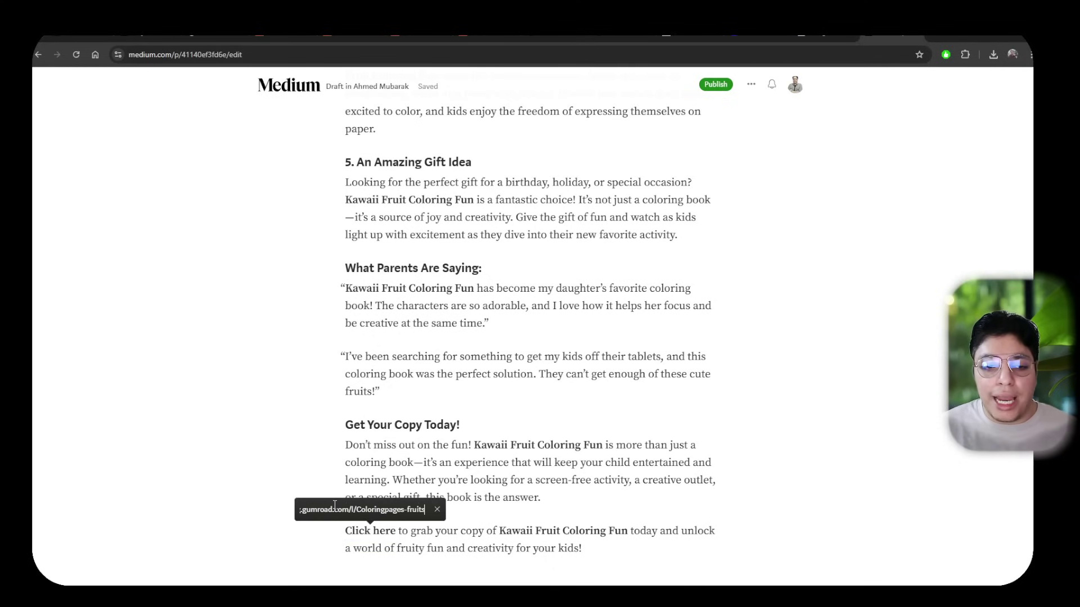
pyautogui.press('Return')
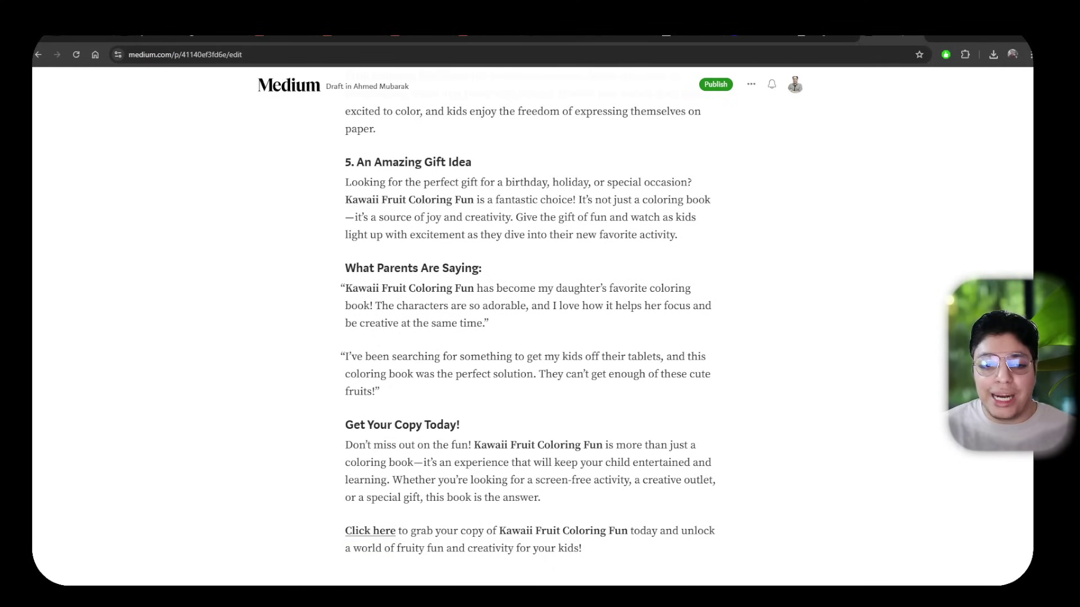
pyautogui.scroll(20, 872, 378)
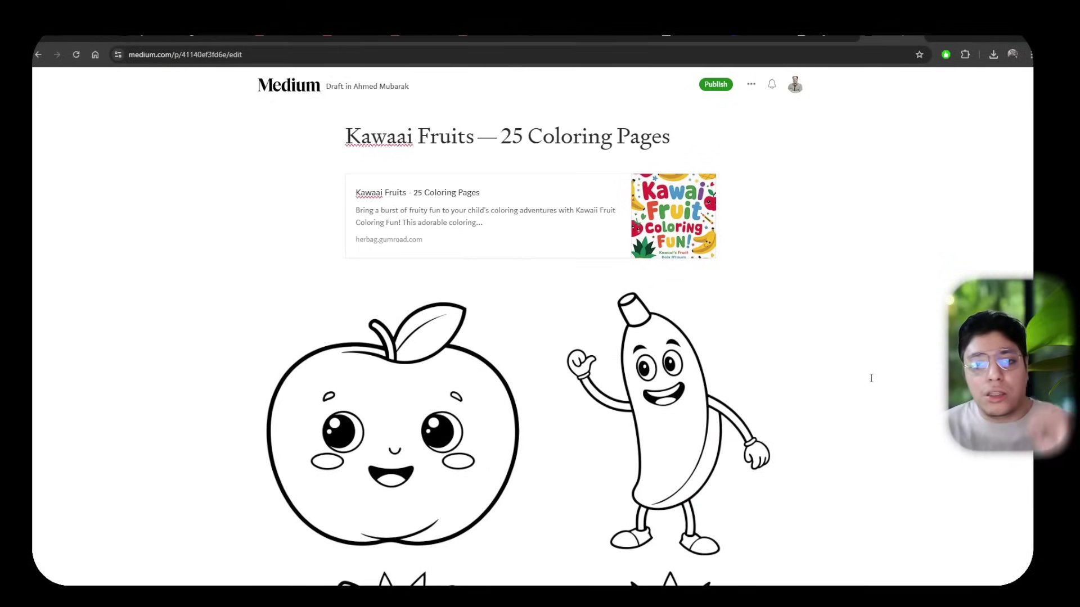